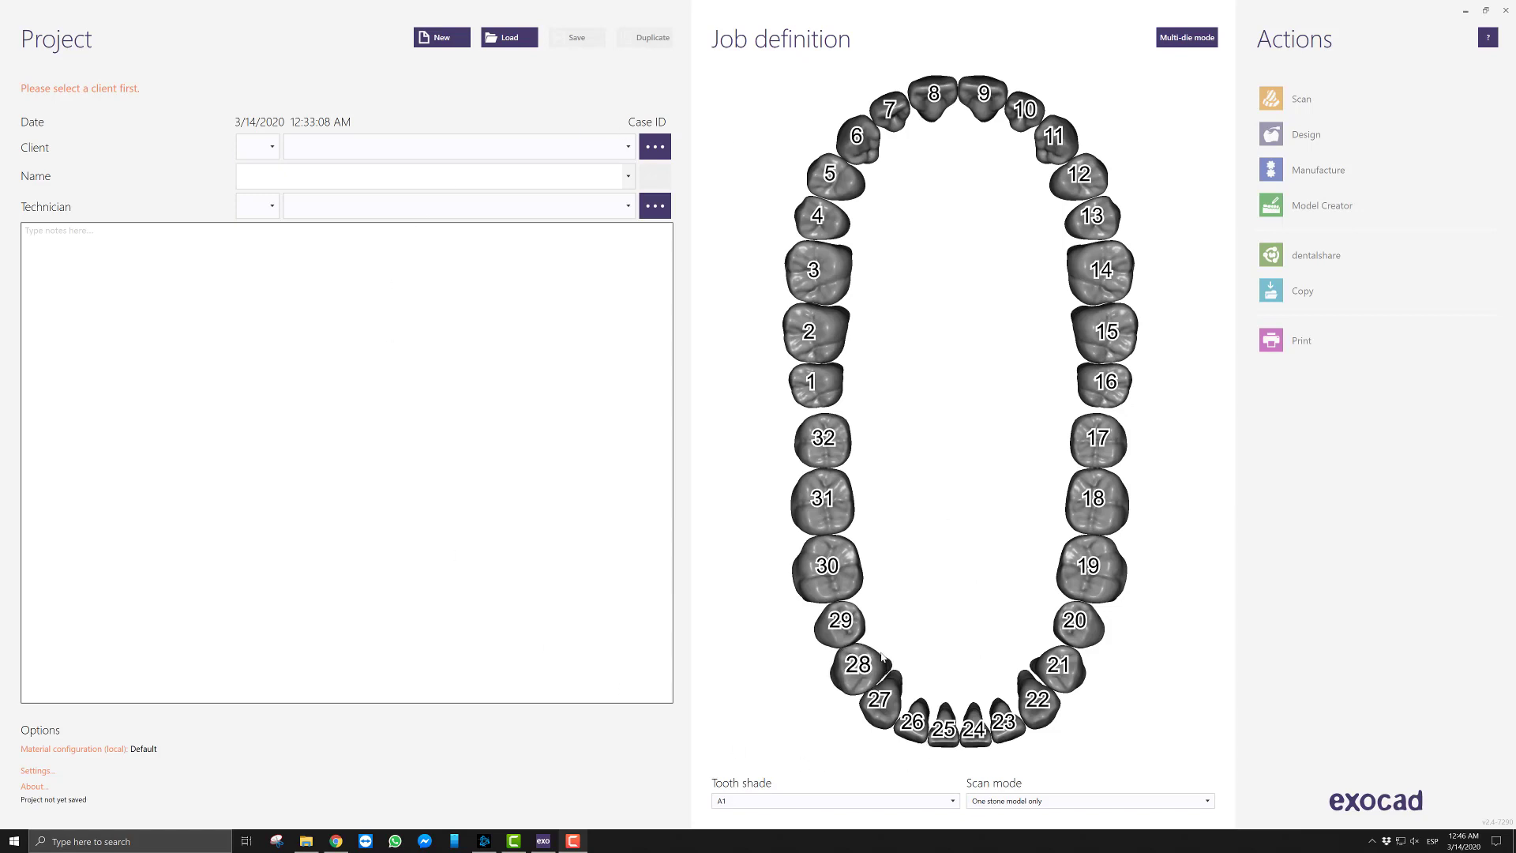
Browse to the exocad-DentalCAD-64Bit-2019-12-17 folder on drive C and select DentalDB
{"action": "left_click", "coordinate": [308, 840]}
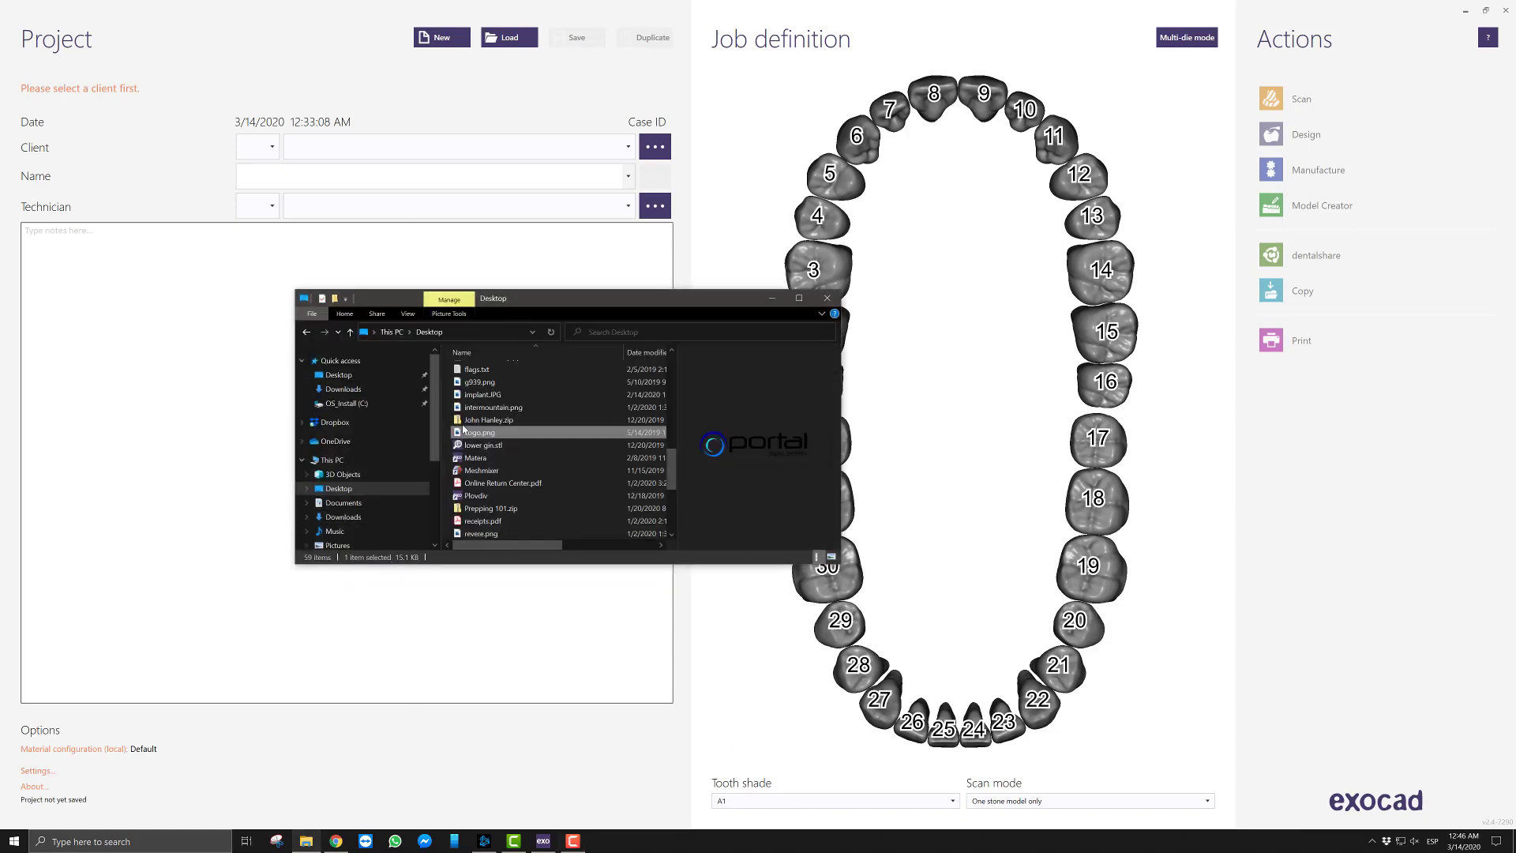
{"action": "left_click", "coordinate": [347, 402]}
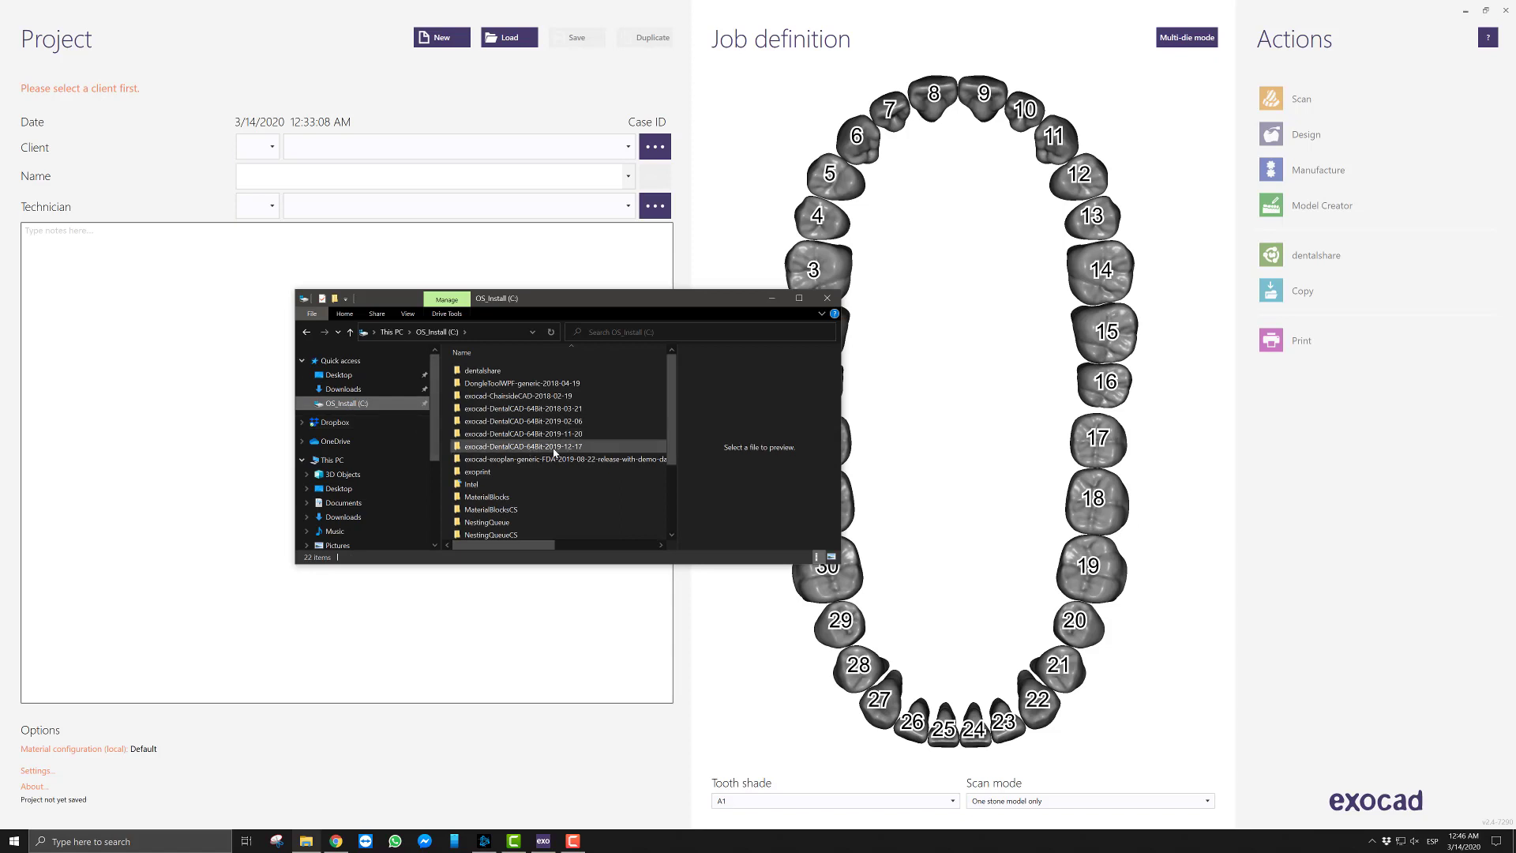
{"action": "double_click", "coordinate": [556, 447]}
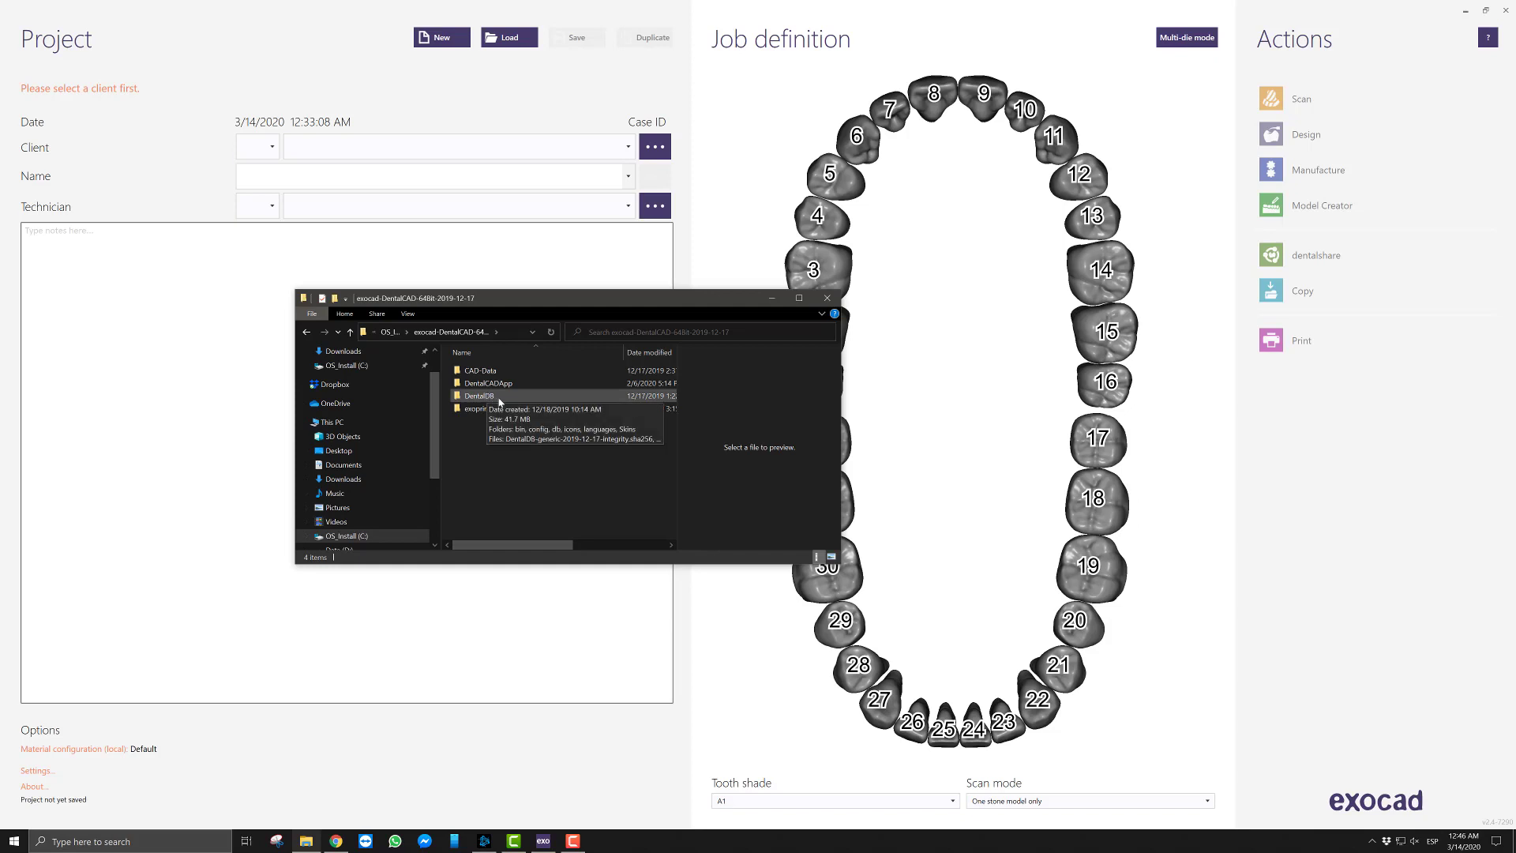
{"action": "left_click", "coordinate": [478, 399]}
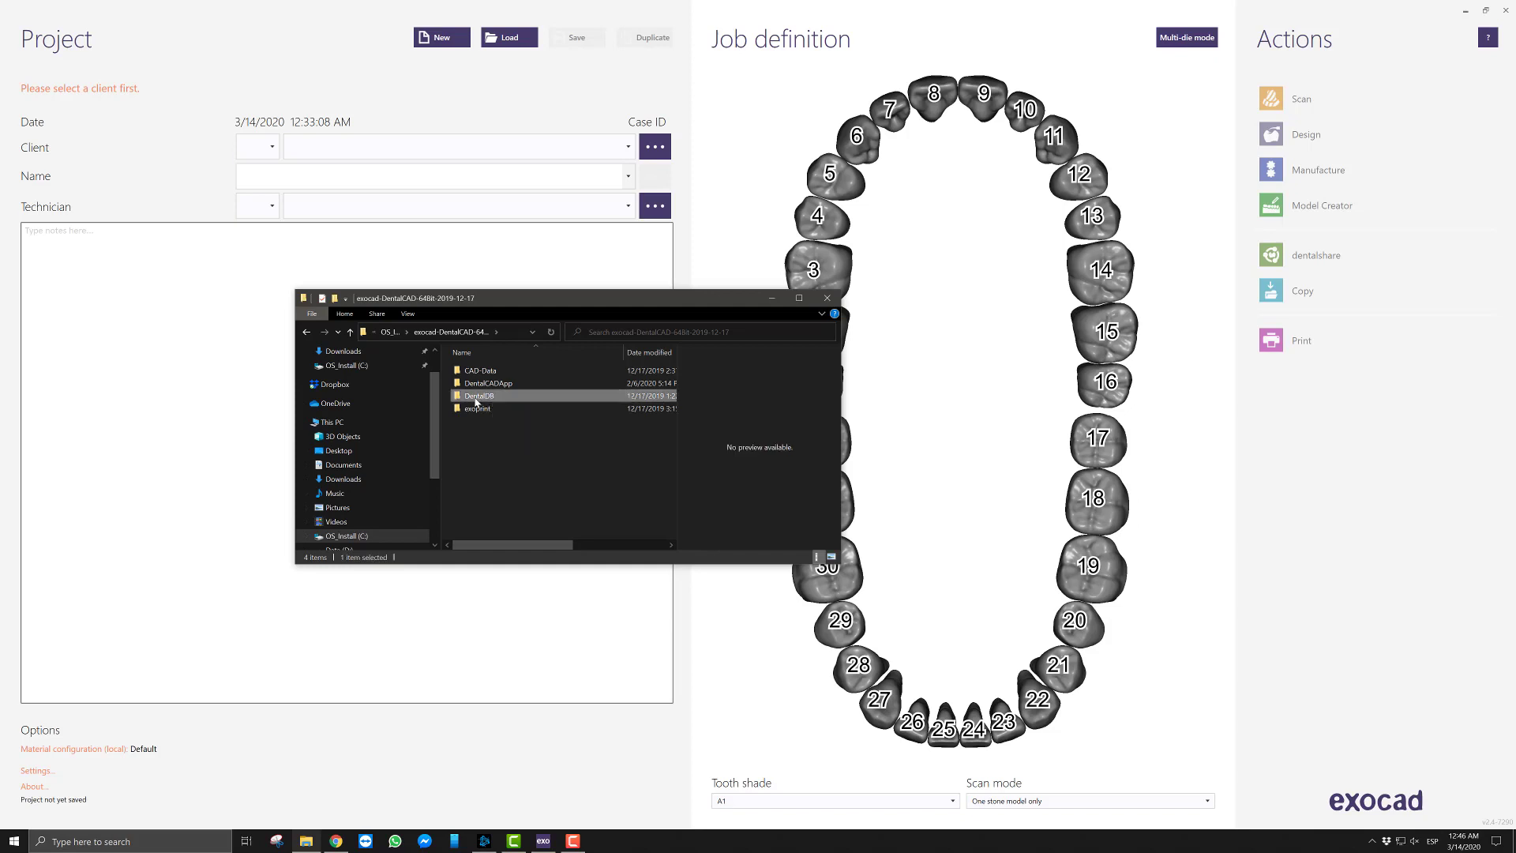
{"action": "left_click", "coordinate": [491, 386]}
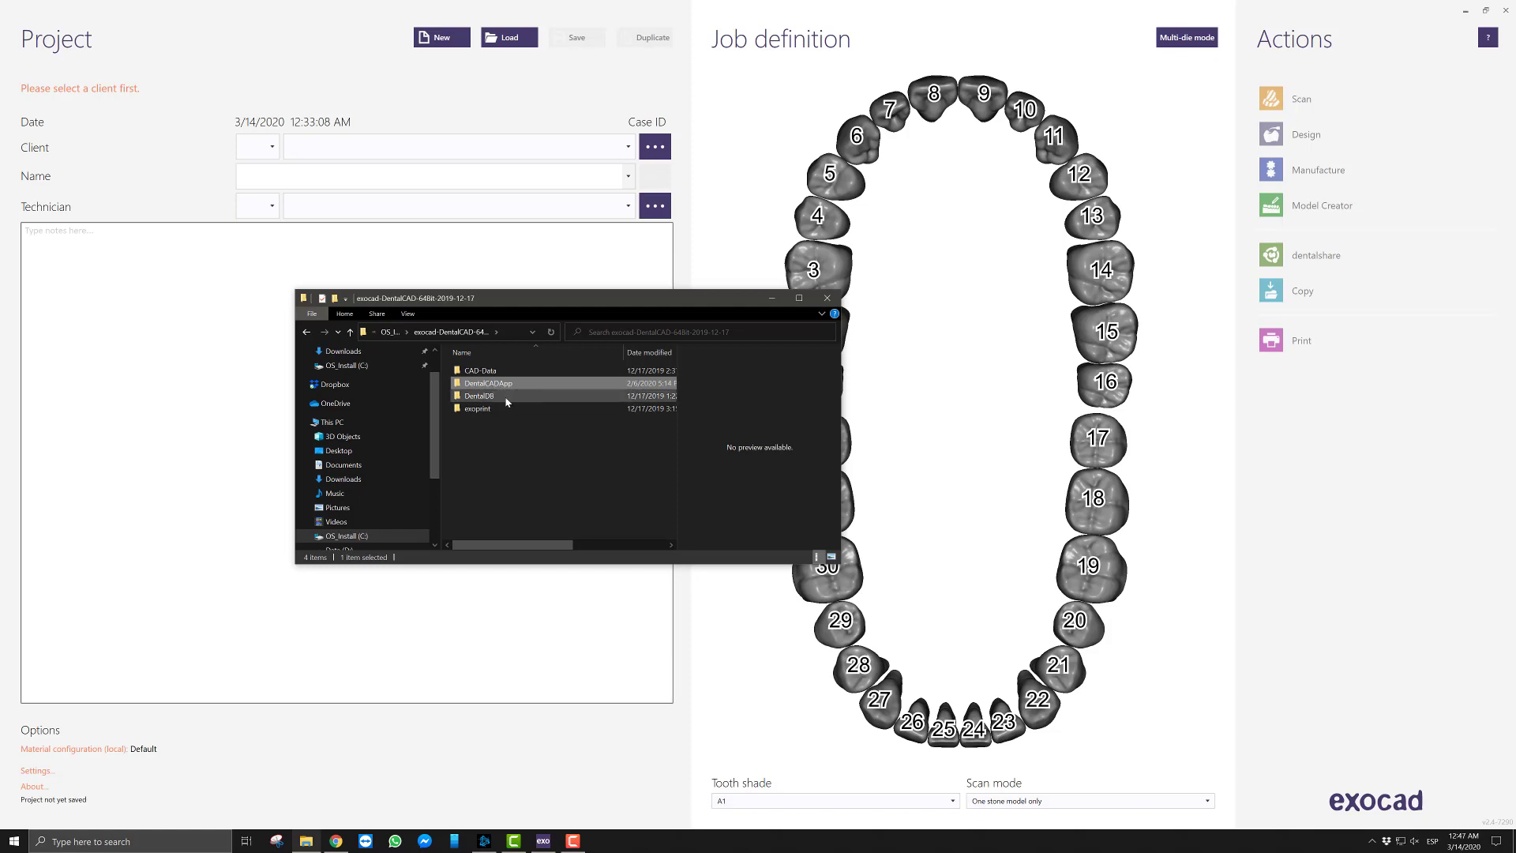
{"action": "left_click", "coordinate": [492, 399]}
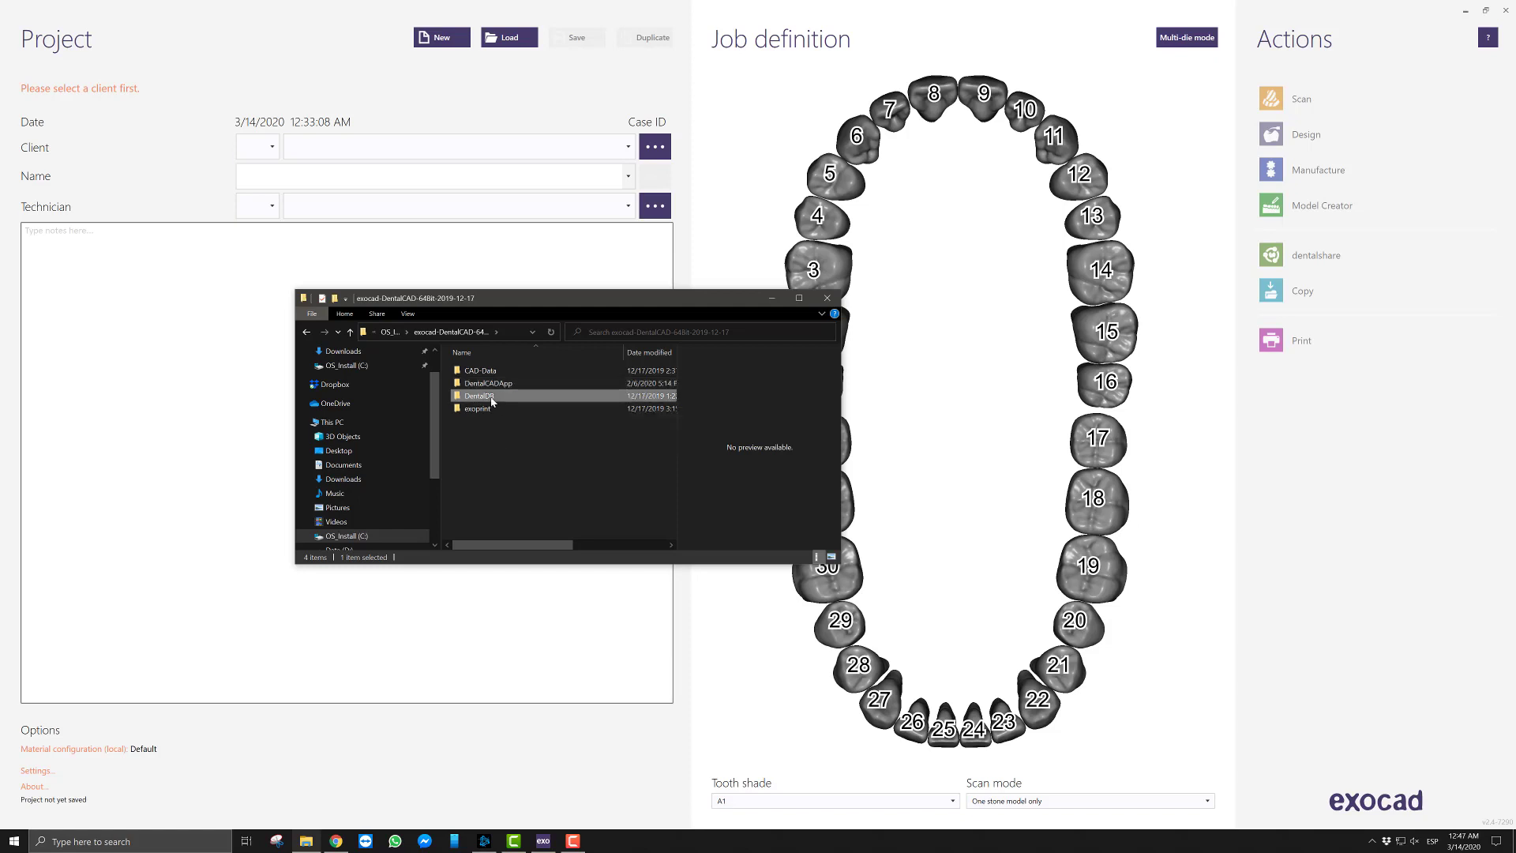
Open the icons folder inside DentalDB
{"action": "double_click", "coordinate": [492, 400]}
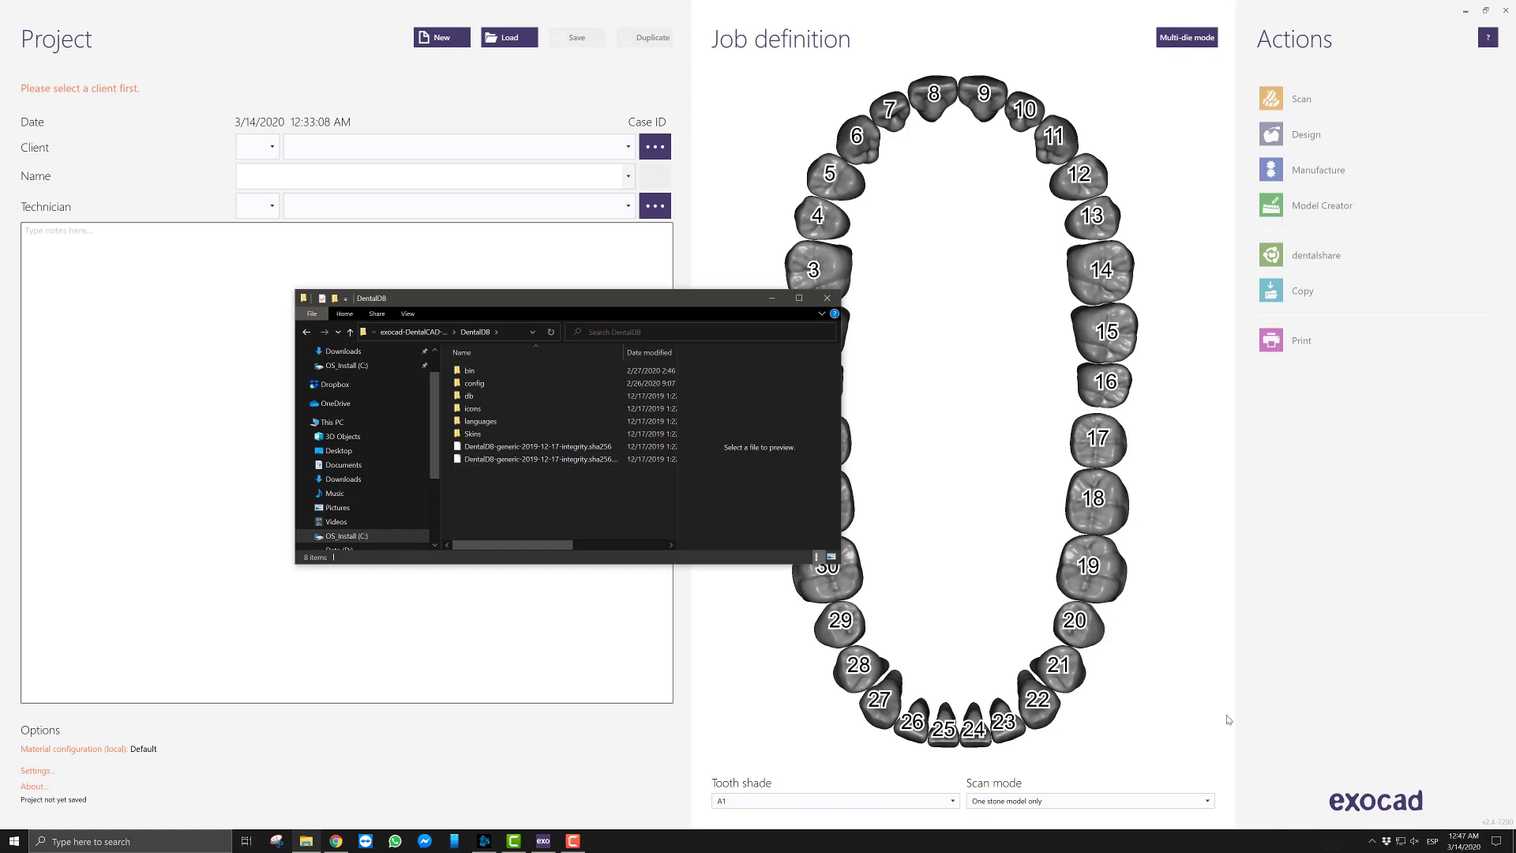
{"action": "left_click", "coordinate": [473, 409]}
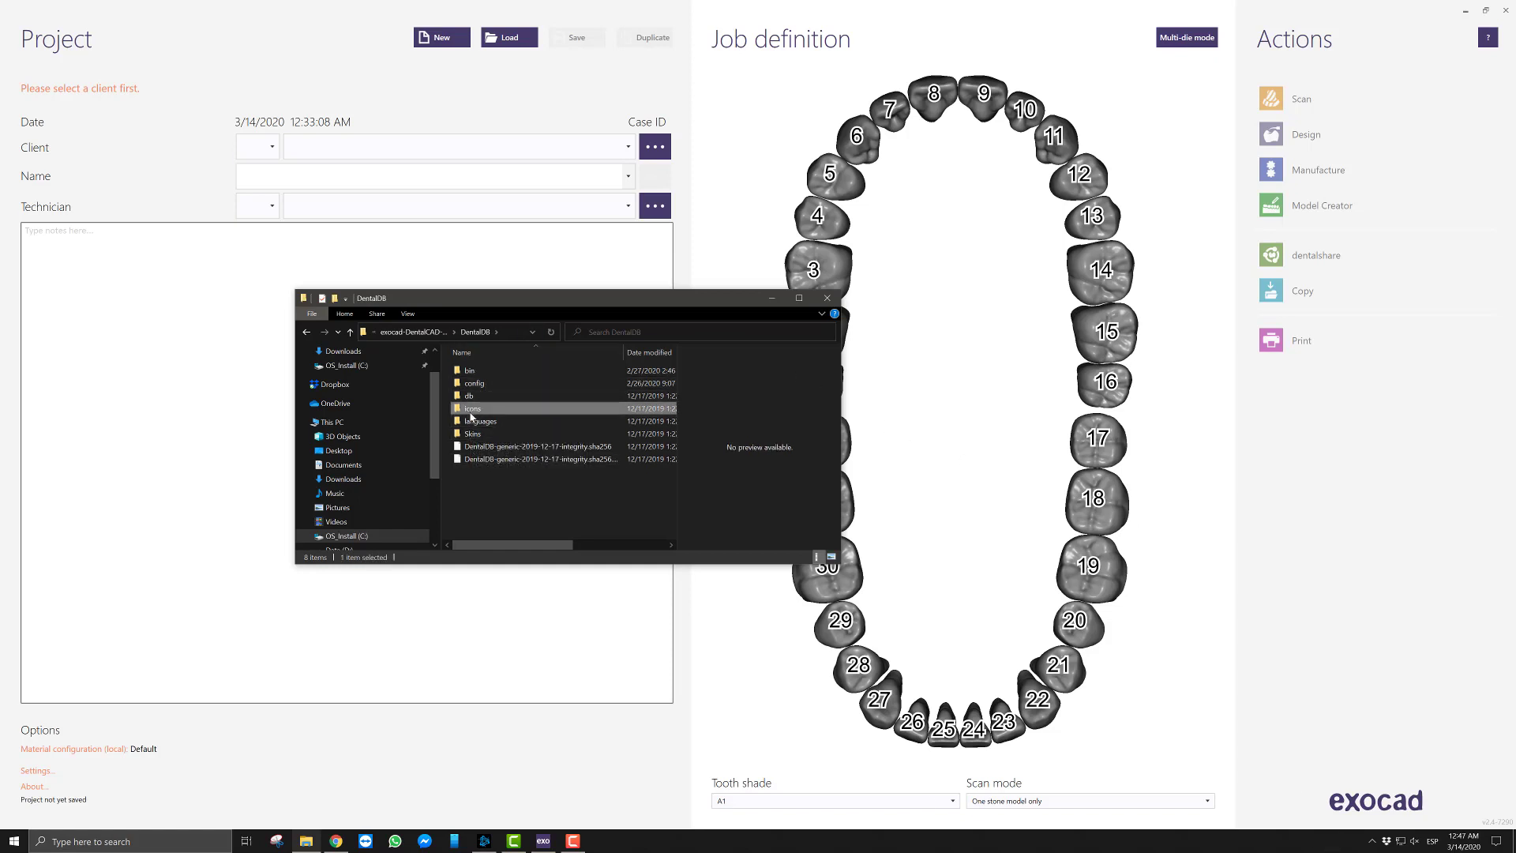
{"action": "double_click", "coordinate": [472, 410]}
{"action": "scroll", "coordinate": [497, 435], "scroll_direction": "down", "scroll_amount": 1}
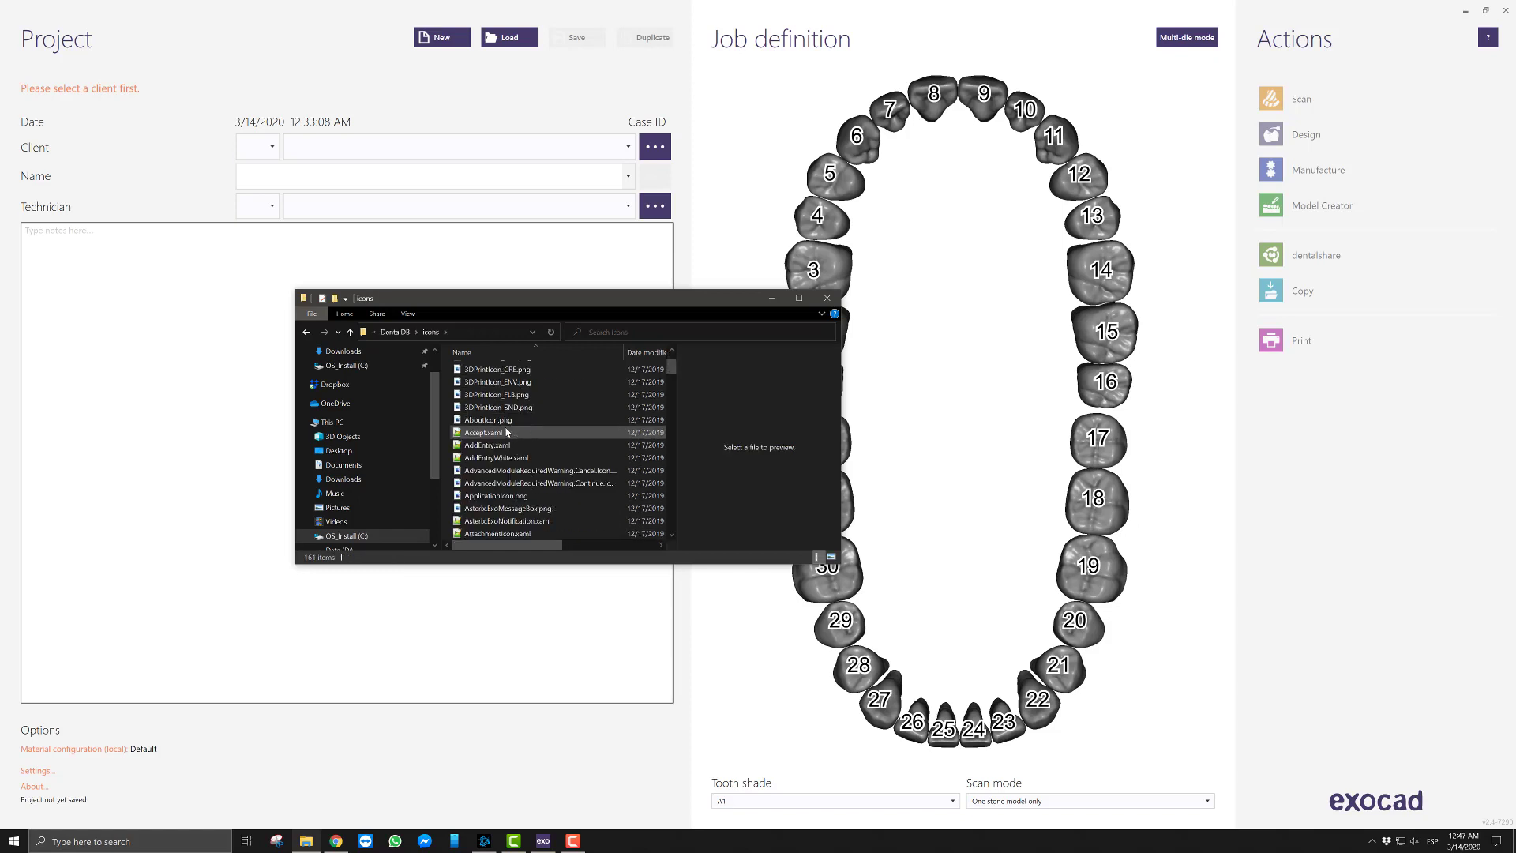
Try renaming BottomLogo.xaml to BottomLogo1.xaml
{"action": "left_click", "coordinate": [509, 470]}
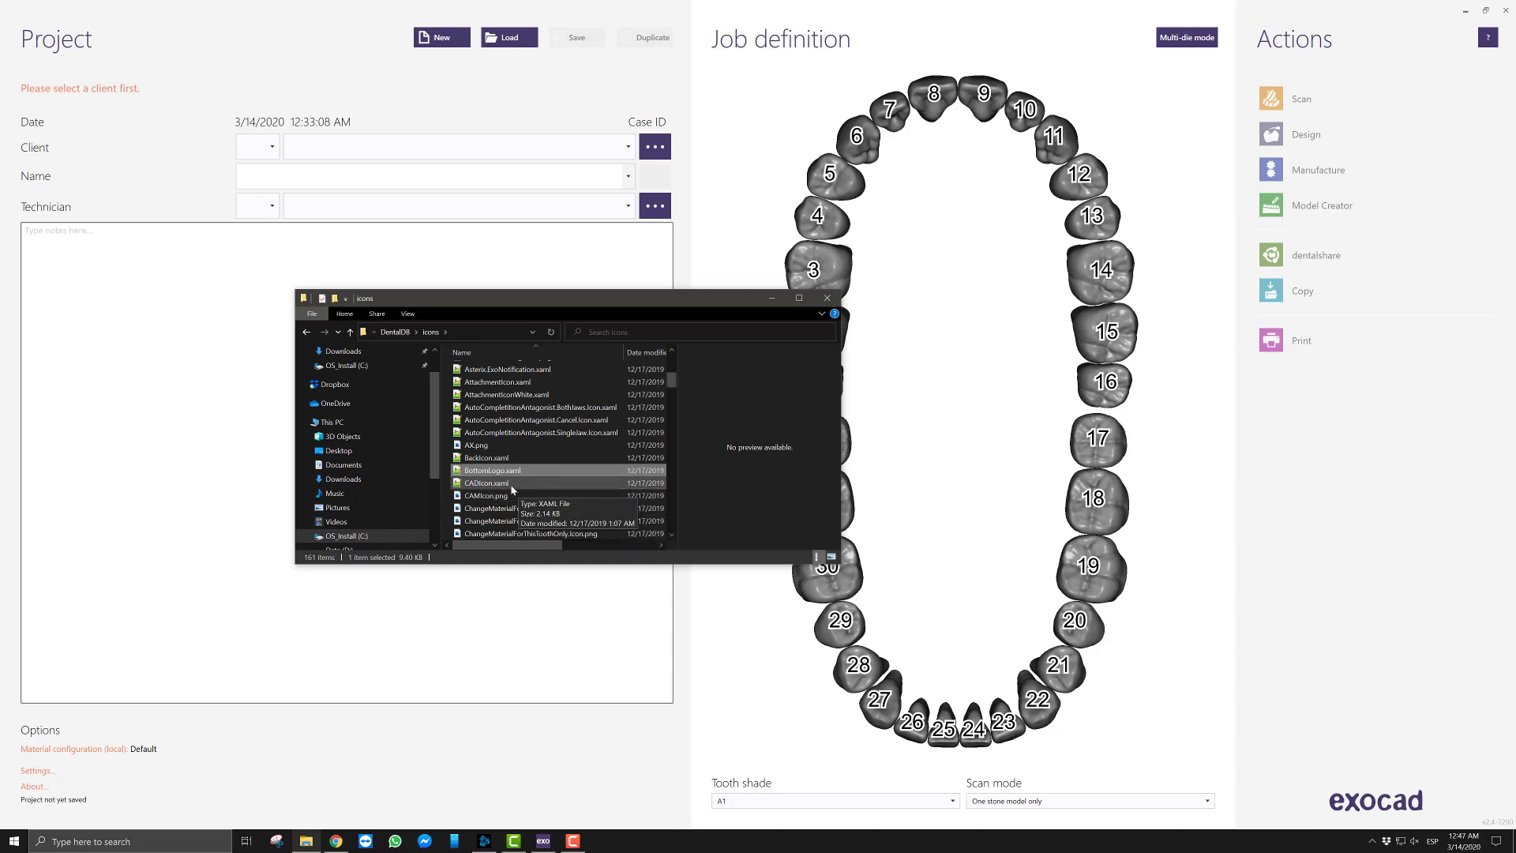
{"action": "key", "text": "F2"}
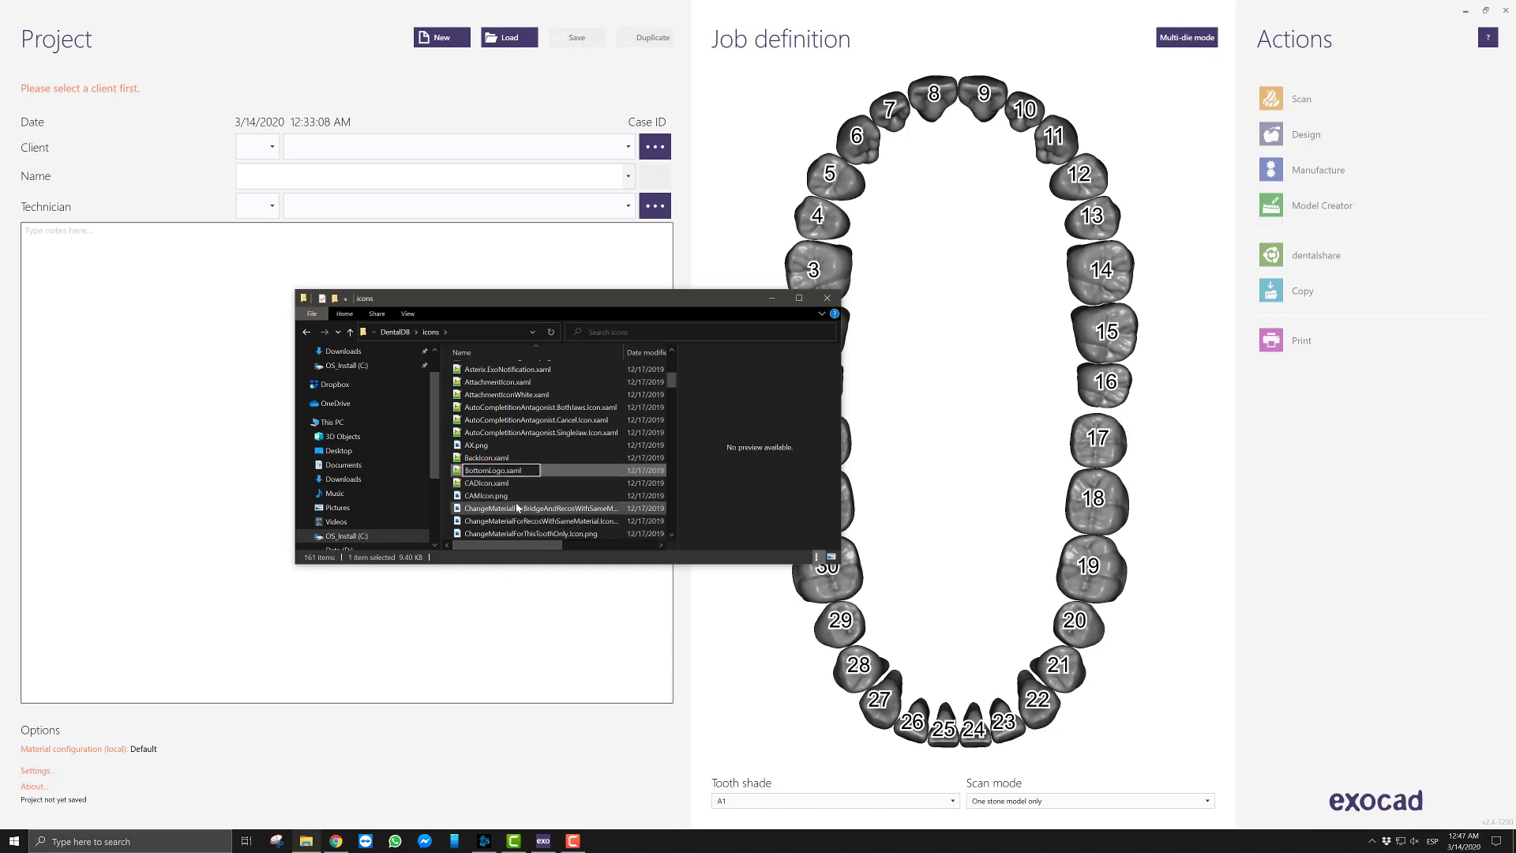
{"action": "type", "text": "1"}
{"action": "key", "text": "Return"}
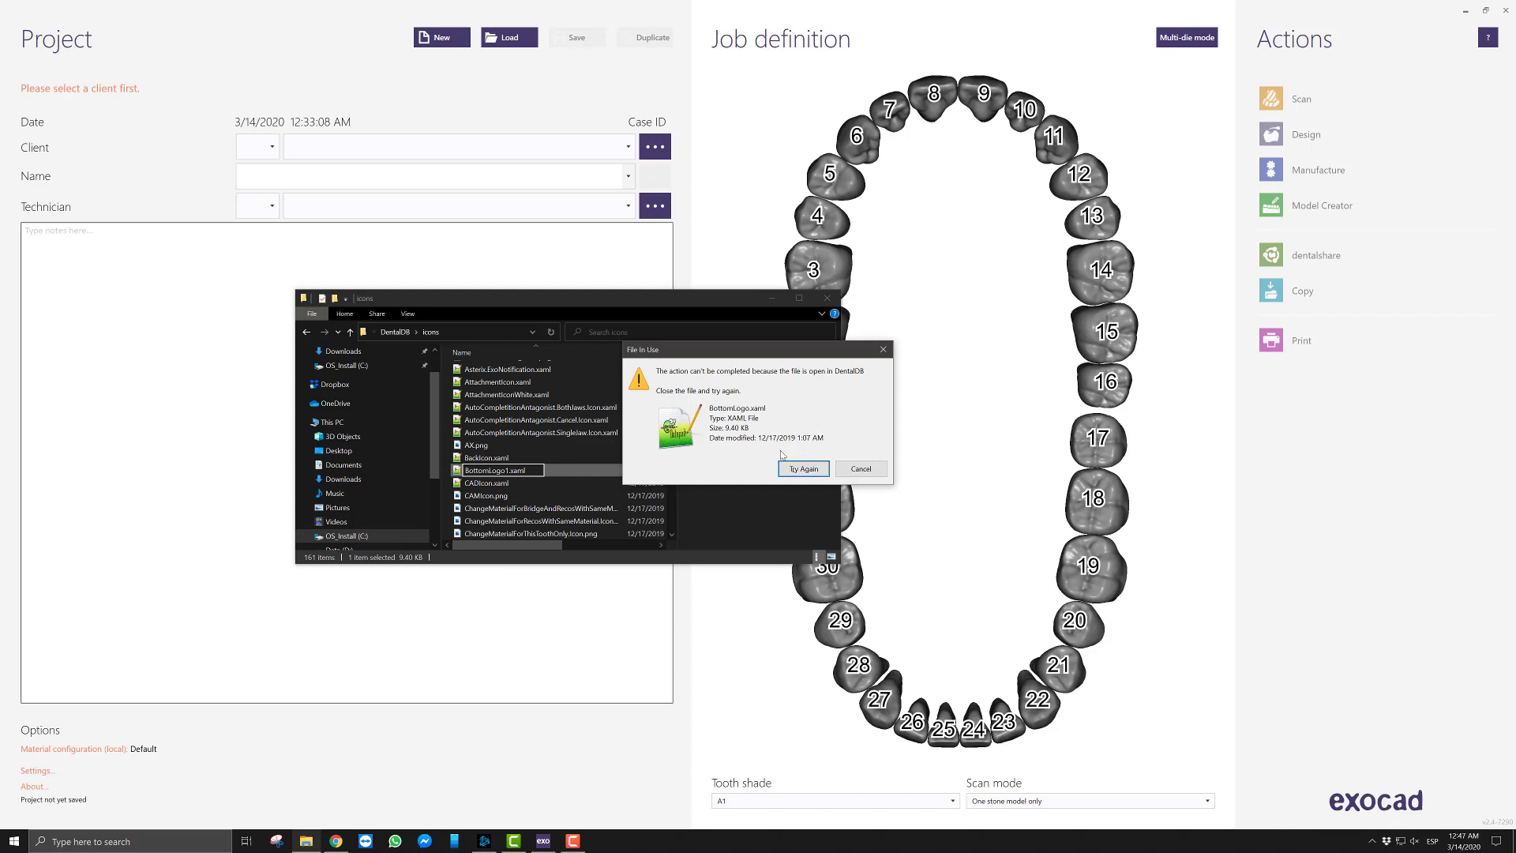
Dismiss the file-in-use warning and drag Logo.png from the Desktop into the icons folder
{"action": "left_click", "coordinate": [860, 469]}
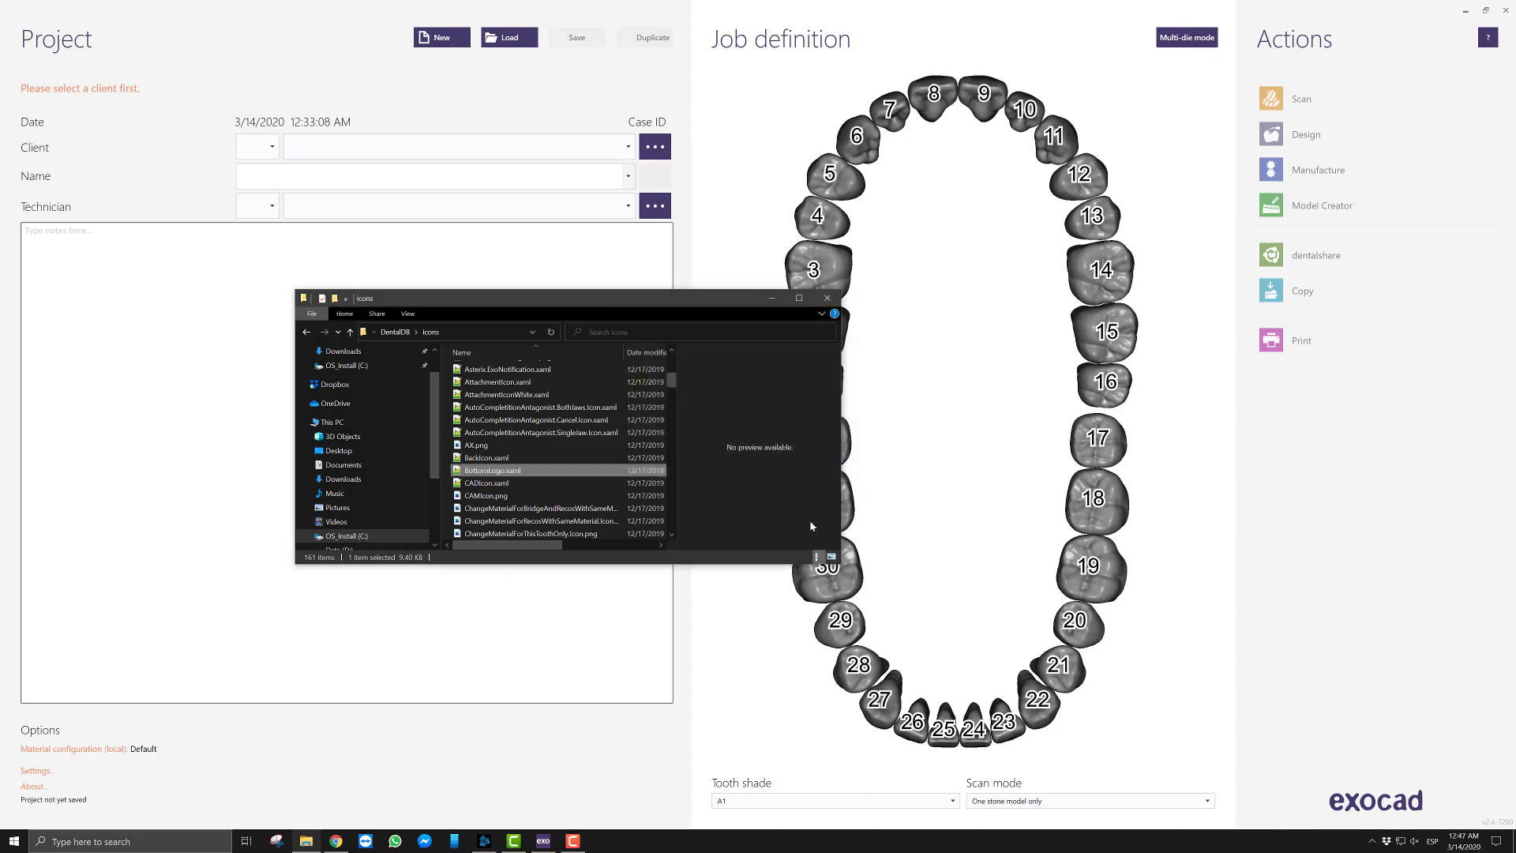
{"action": "middle_click", "coordinate": [307, 841]}
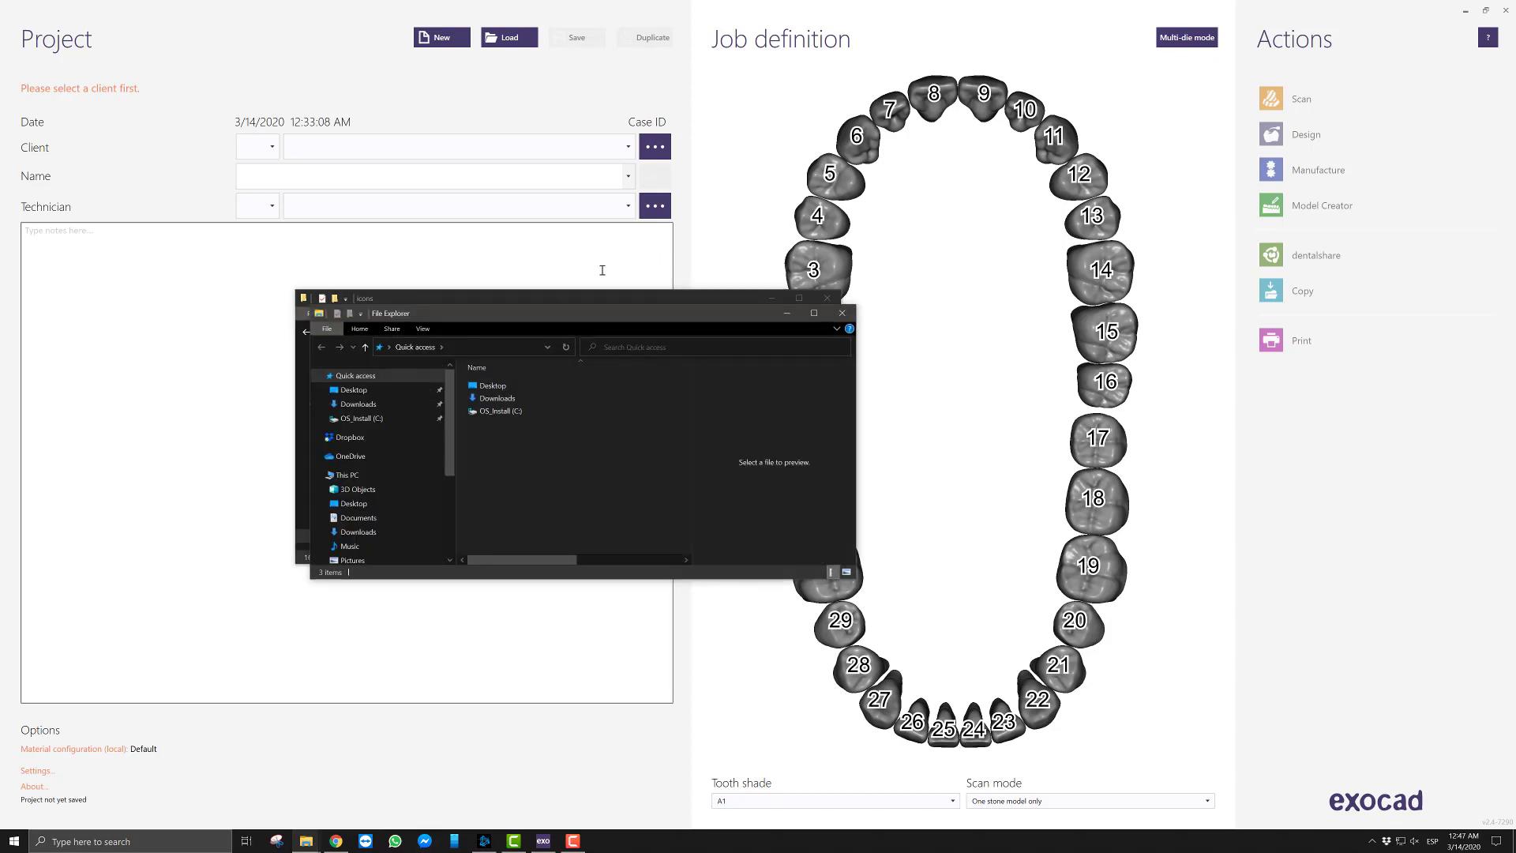
{"action": "left_click_drag", "start_coordinate": [532, 320], "coordinate": [971, 330]}
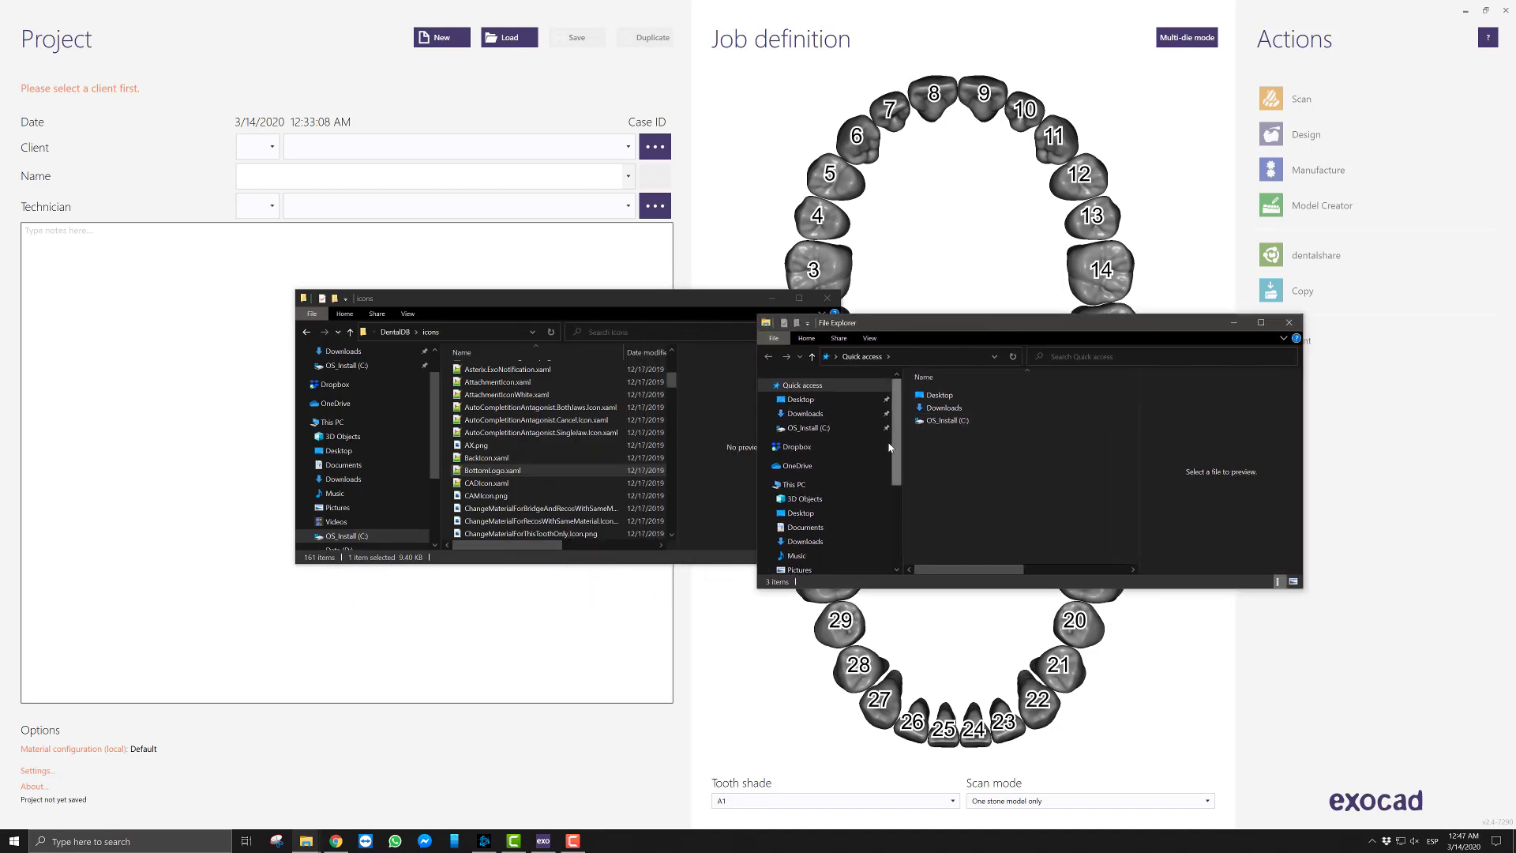
{"action": "left_click", "coordinate": [801, 399]}
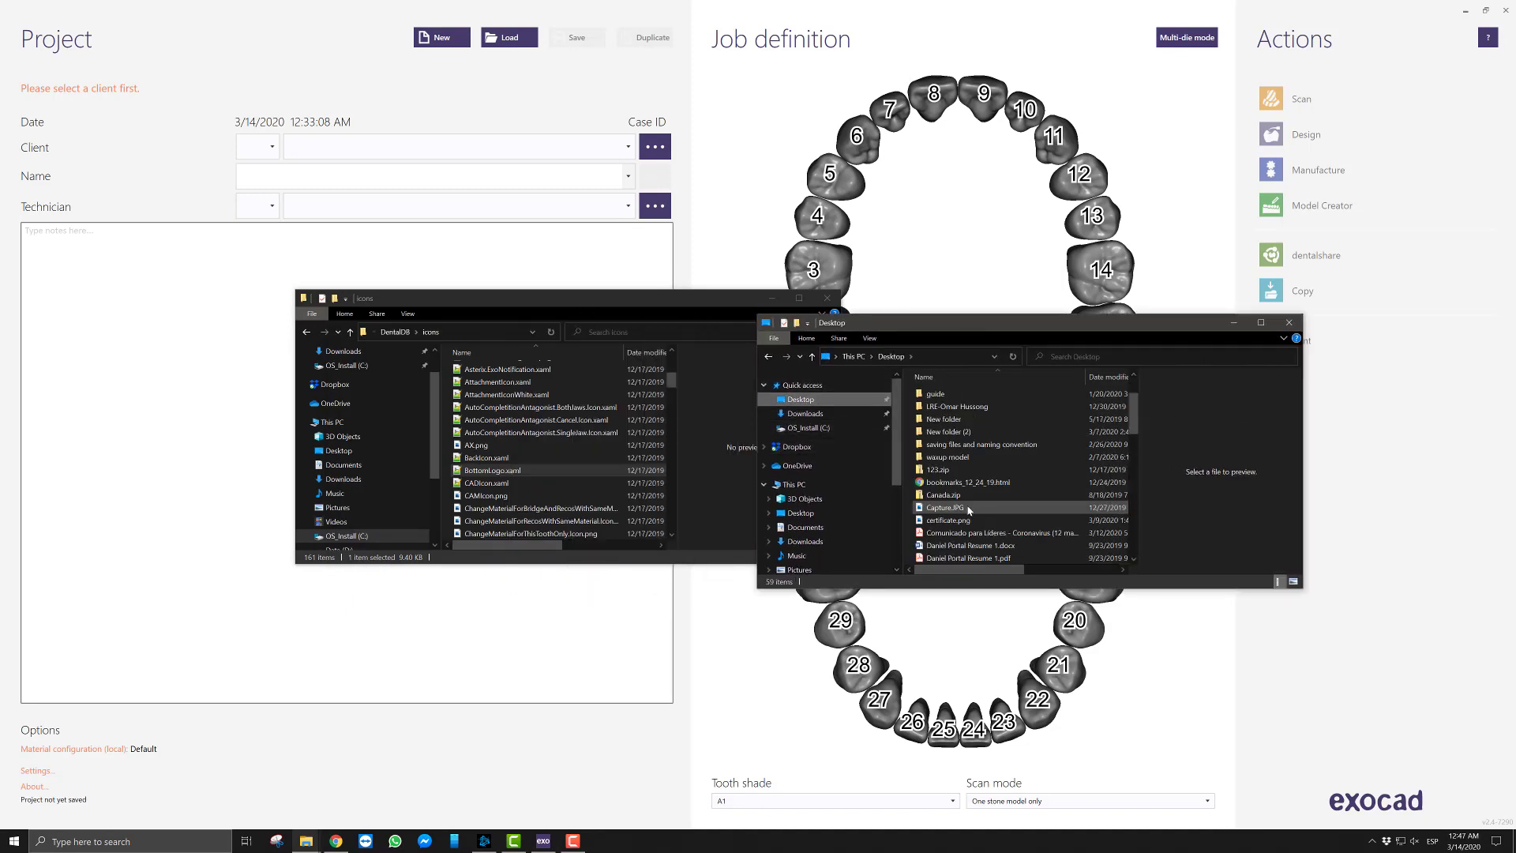
{"action": "scroll", "coordinate": [968, 509], "scroll_direction": "down", "scroll_amount": 4}
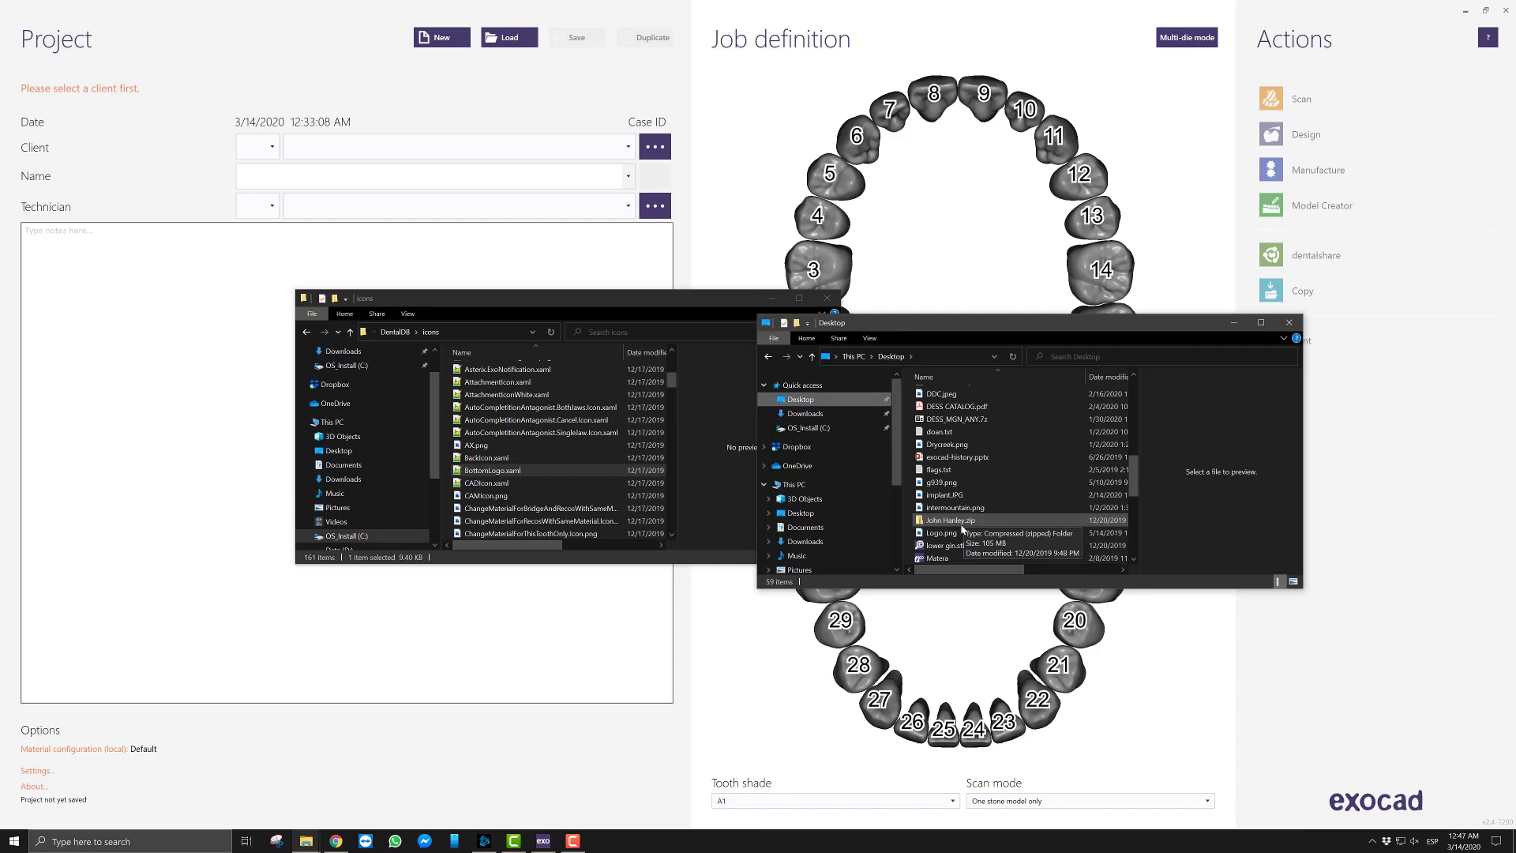
{"action": "left_click", "coordinate": [942, 495]}
{"action": "left_click_drag", "start_coordinate": [941, 494], "coordinate": [522, 489]}
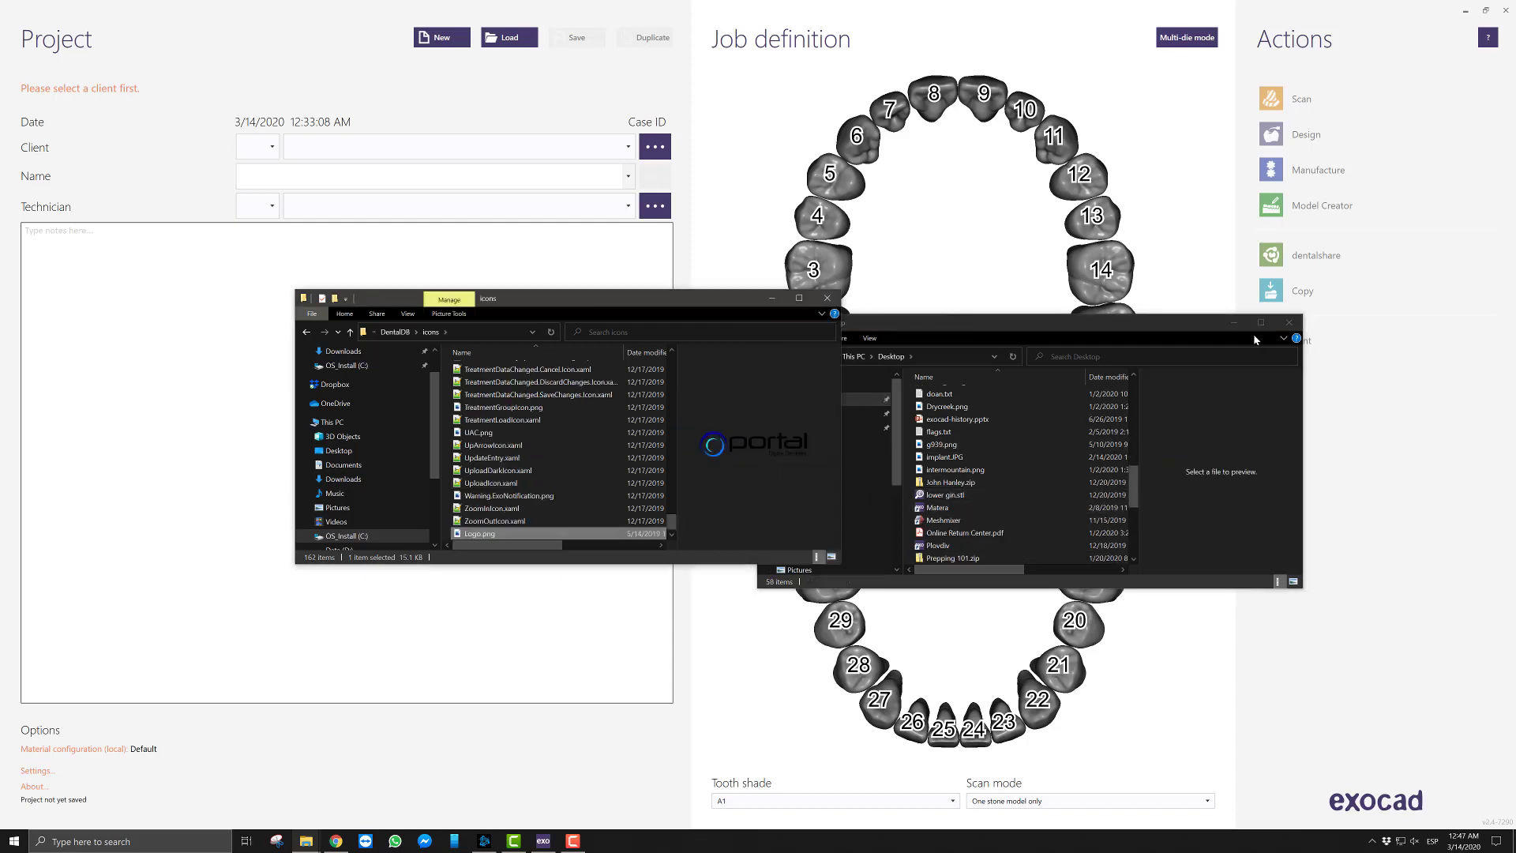
{"action": "left_click", "coordinate": [1233, 323]}
Rename the copied logo image to BottomLogo1.png
{"action": "left_click", "coordinate": [479, 534]}
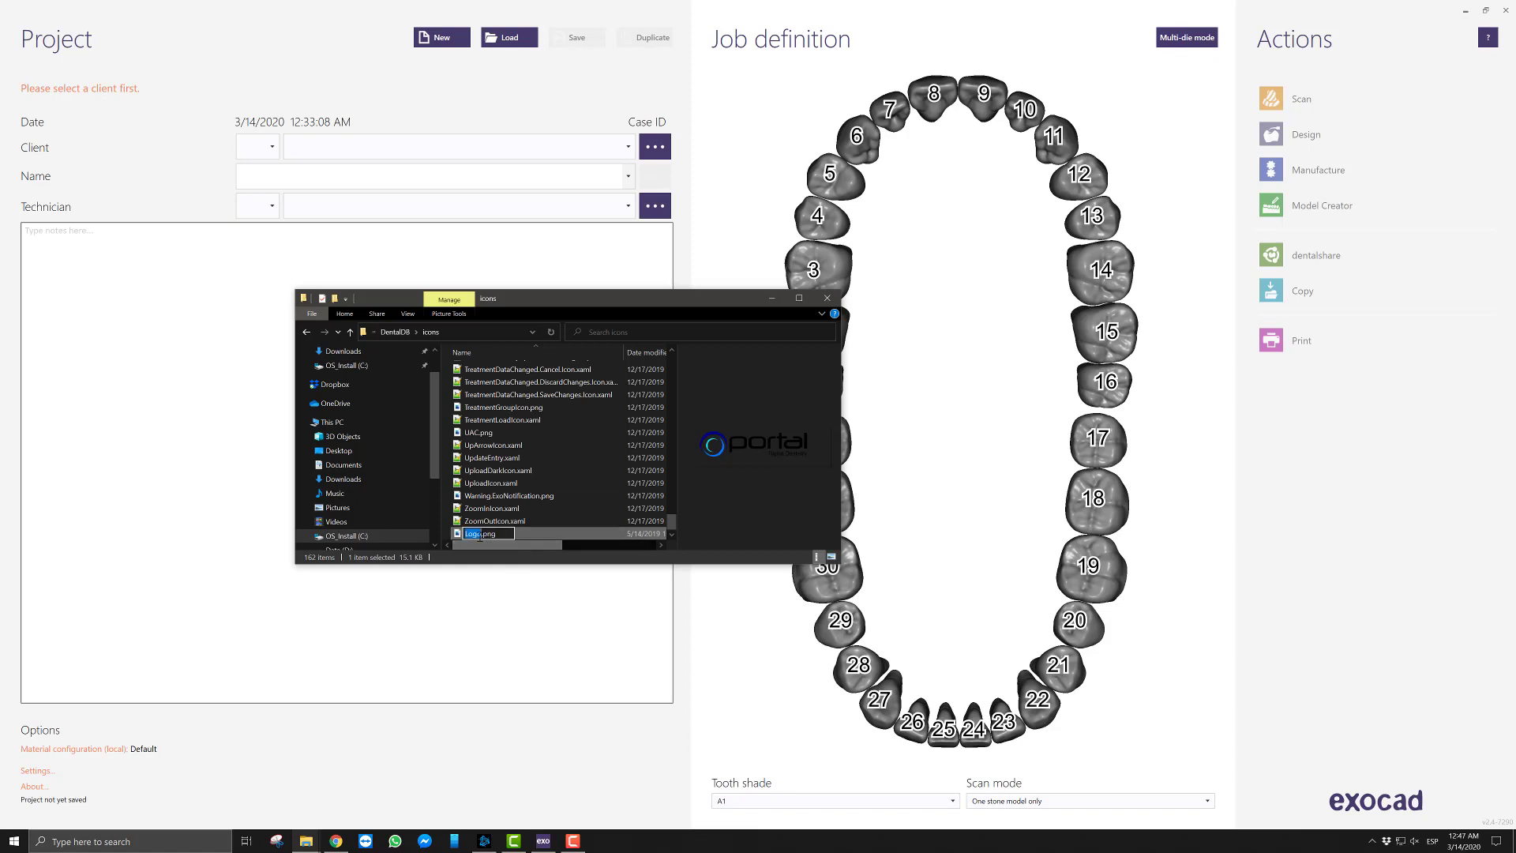
{"action": "type", "text": "Bott"}
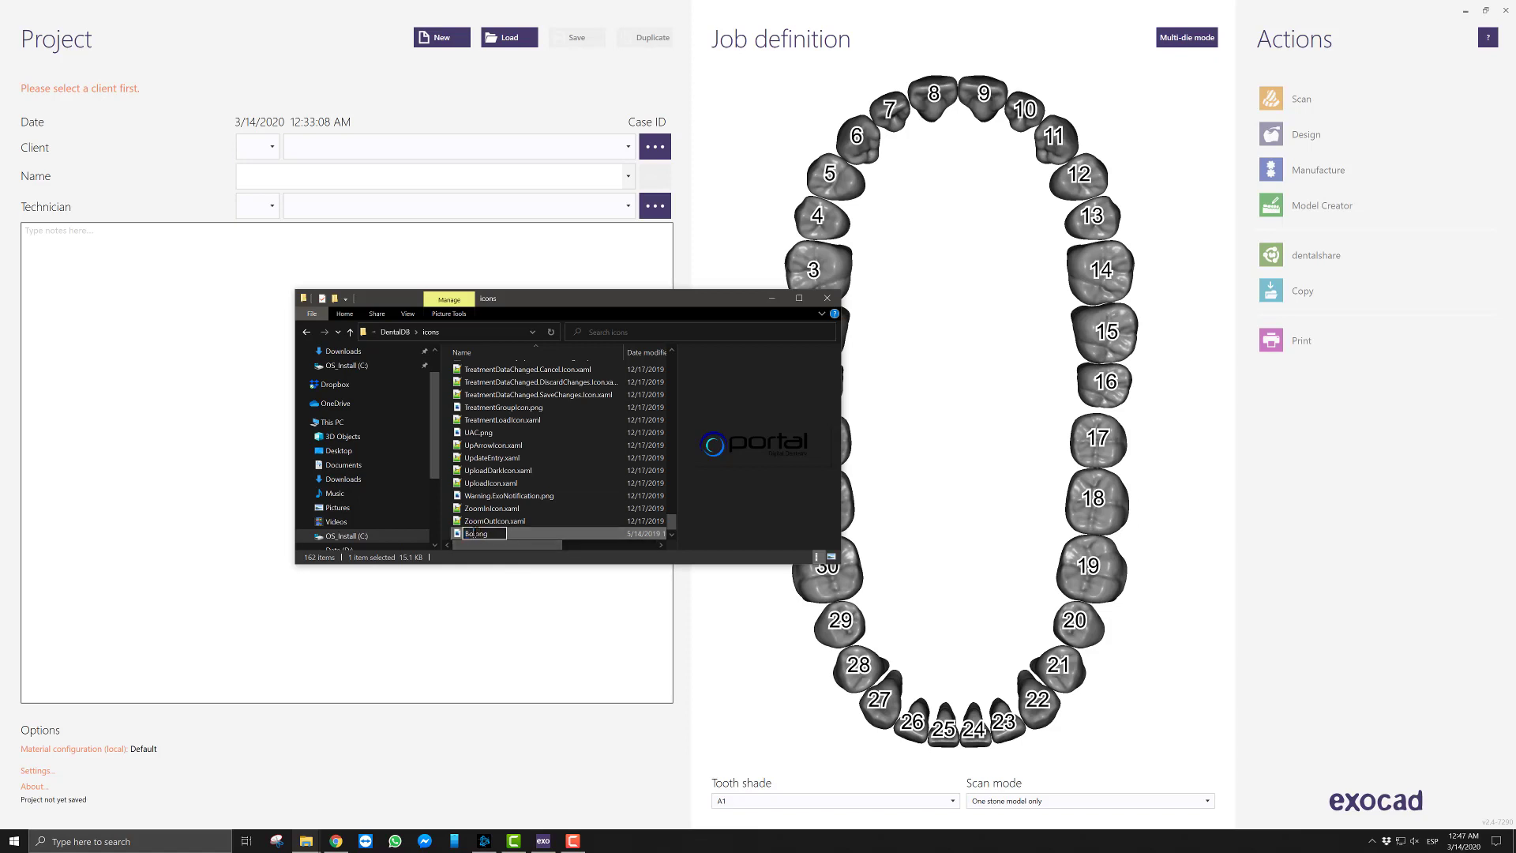
{"action": "type", "text": "omLogo1"}
{"action": "key", "text": "Return"}
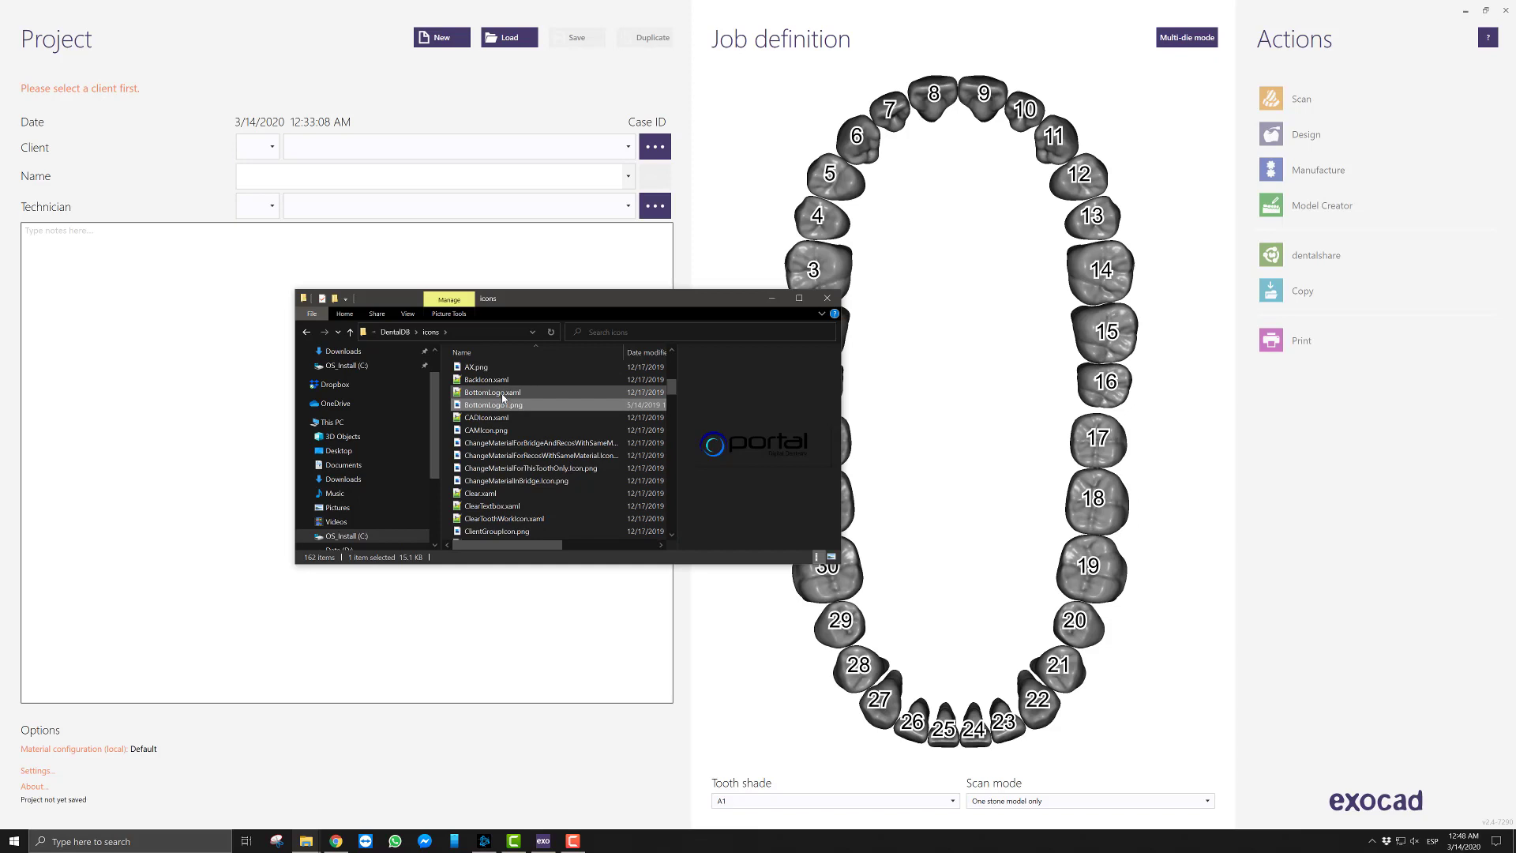
Close exocad DentalDB and rename BottomLogo.xaml to BottomLogo2.xaml
{"action": "left_click", "coordinate": [499, 394]}
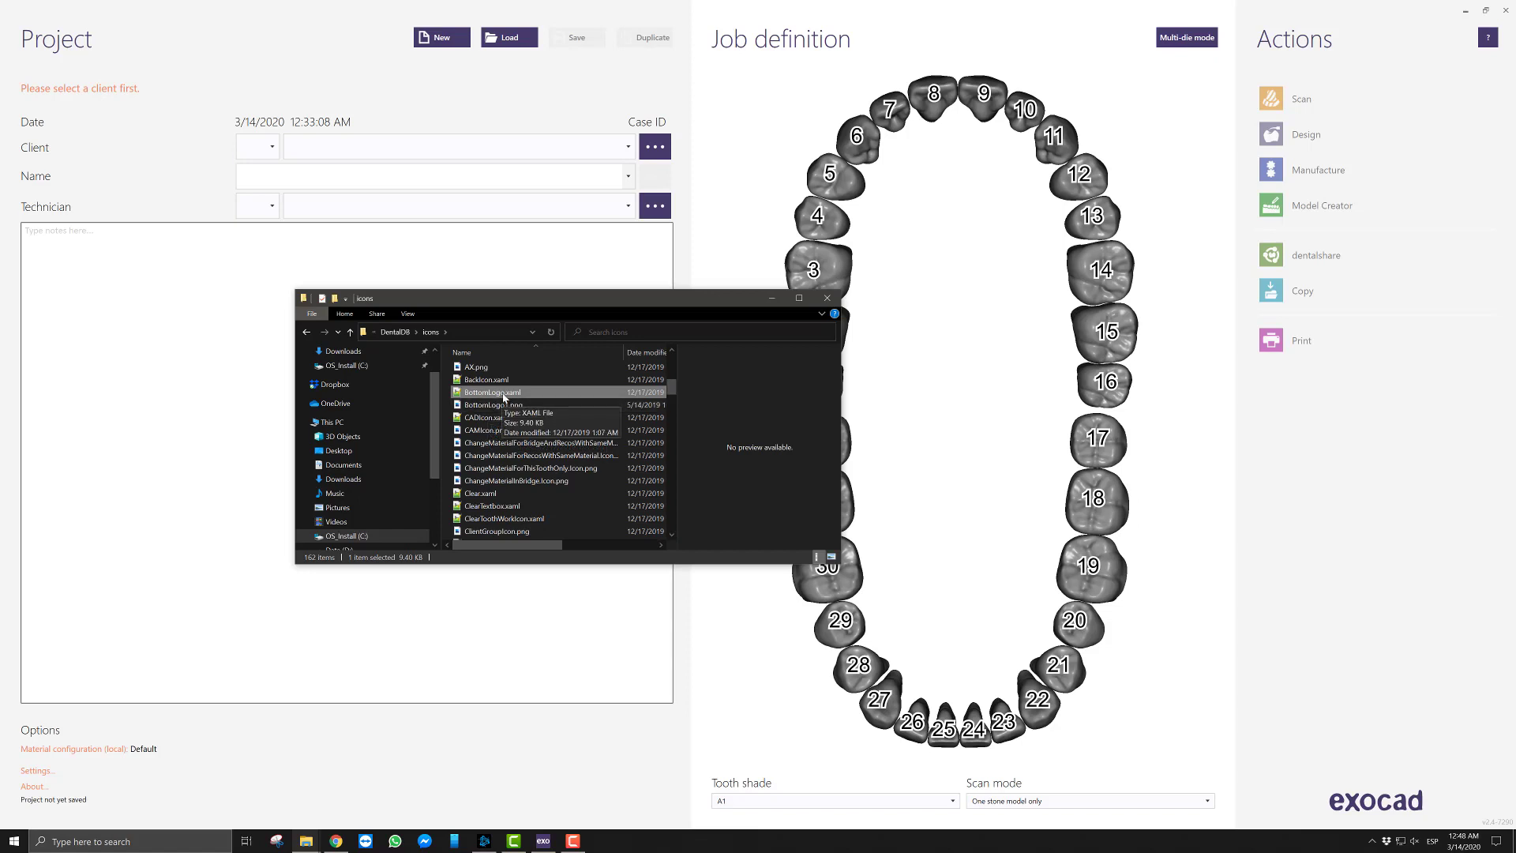
{"action": "left_click", "coordinate": [506, 393]}
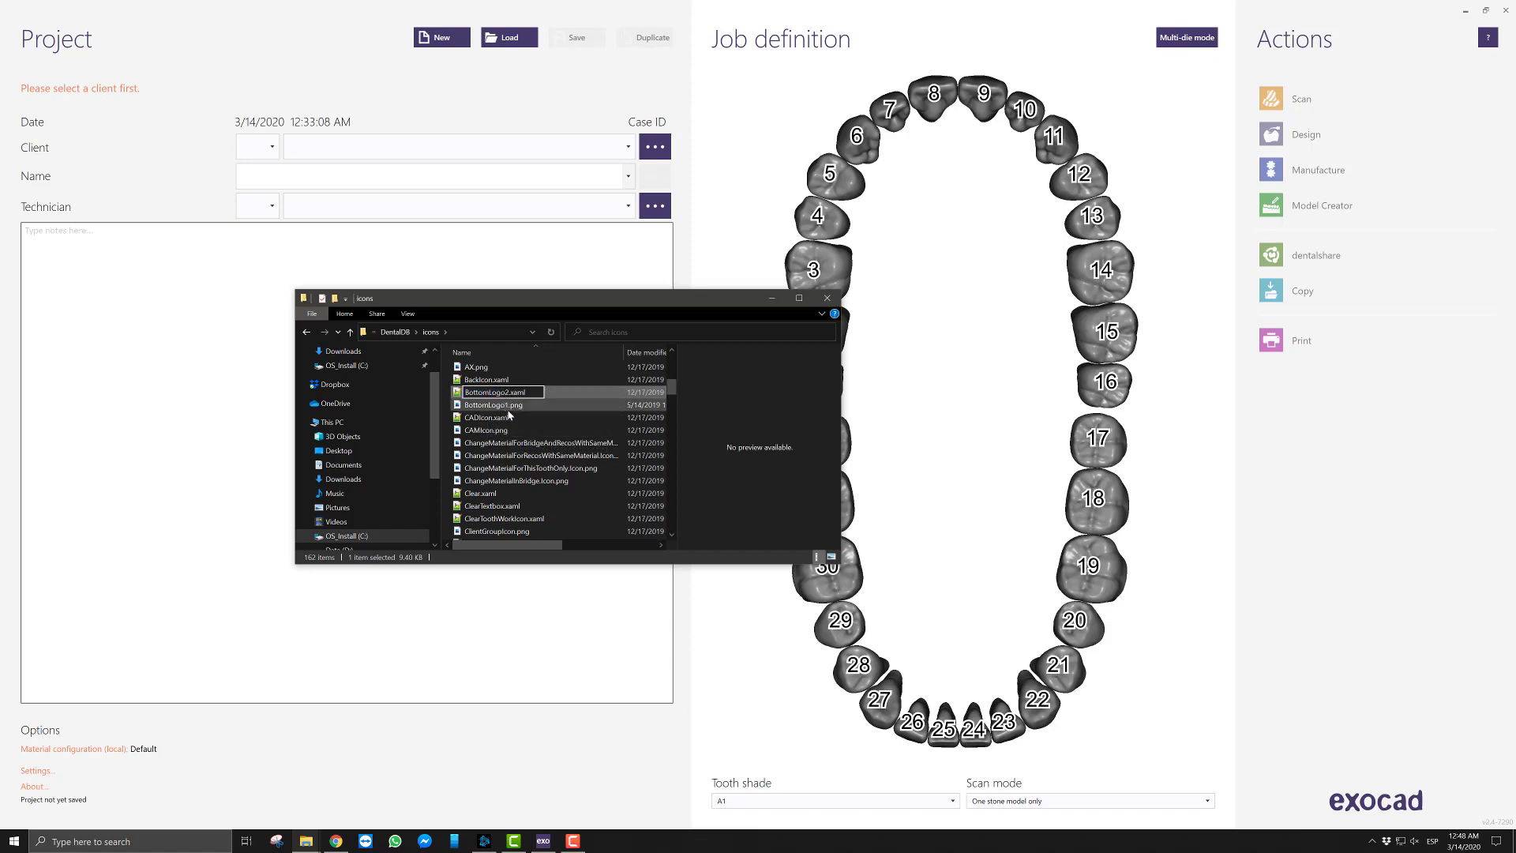
{"action": "left_click", "coordinate": [510, 406]}
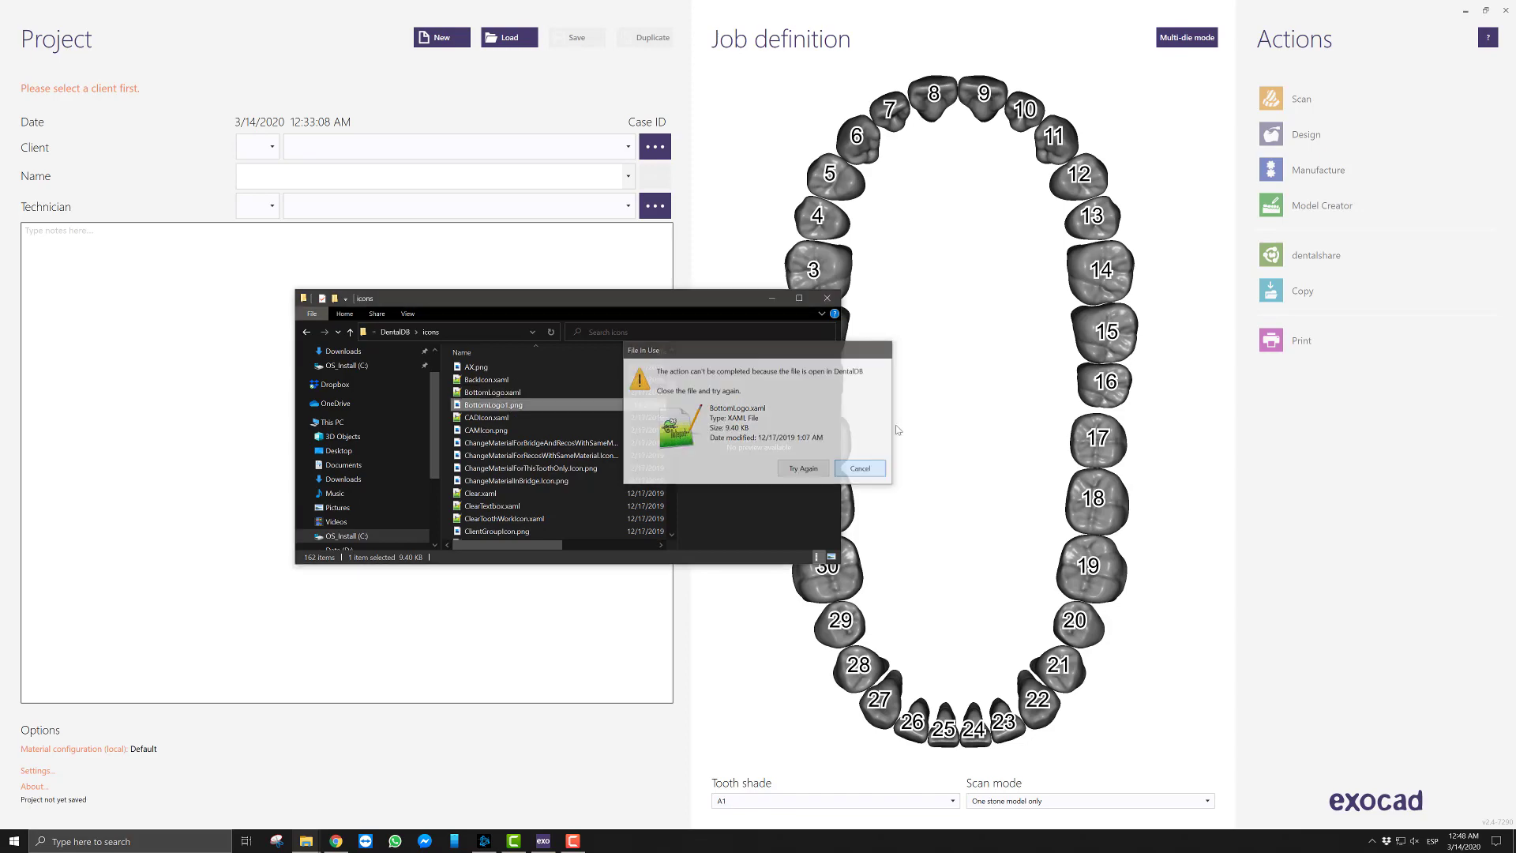
{"action": "left_click", "coordinate": [859, 469]}
{"action": "left_click", "coordinate": [1505, 9]}
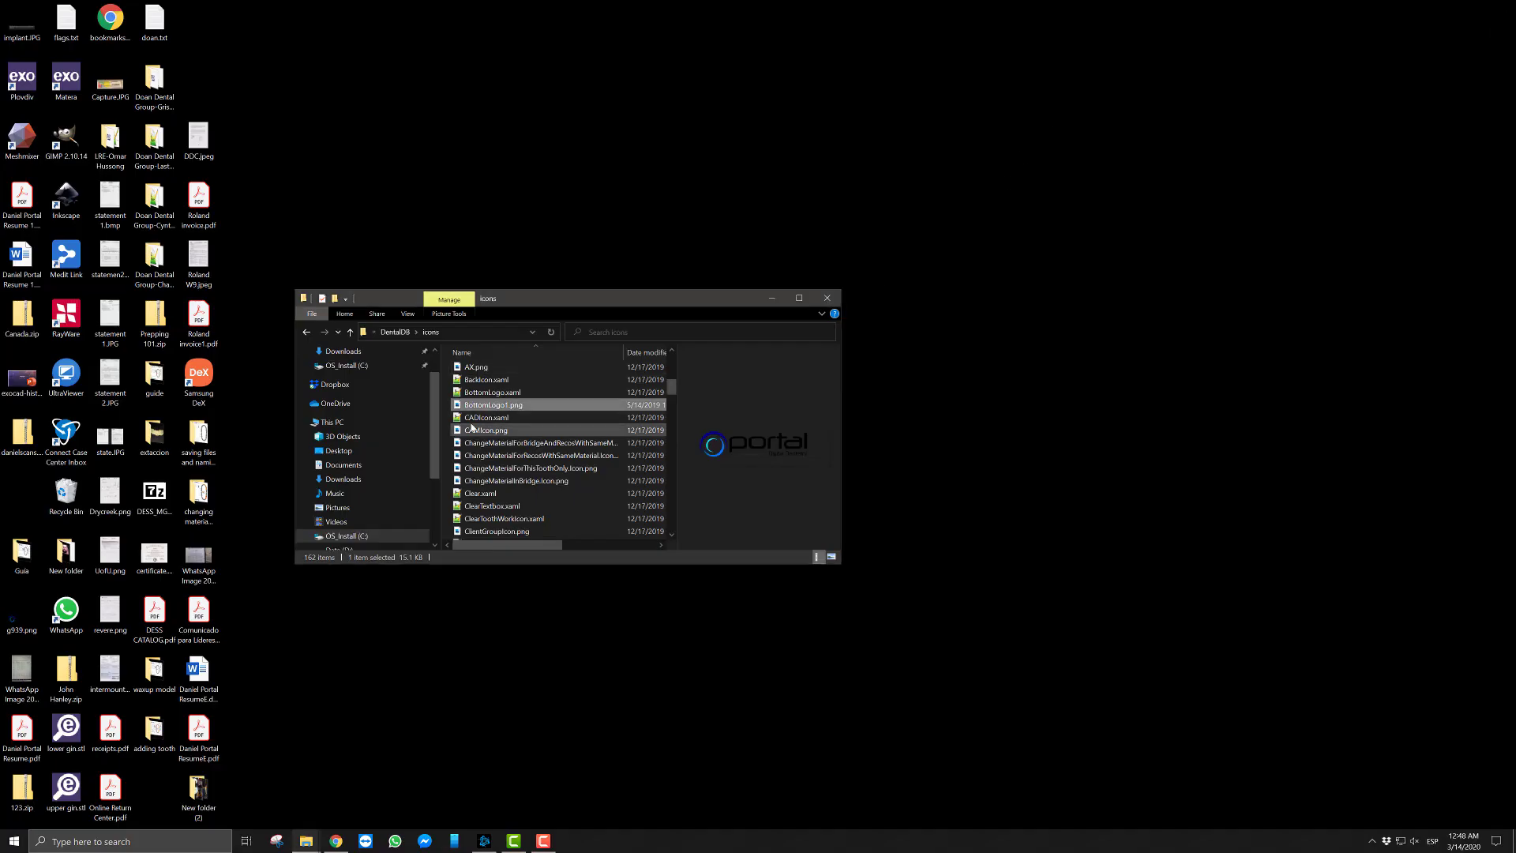
{"action": "left_click", "coordinate": [504, 393]}
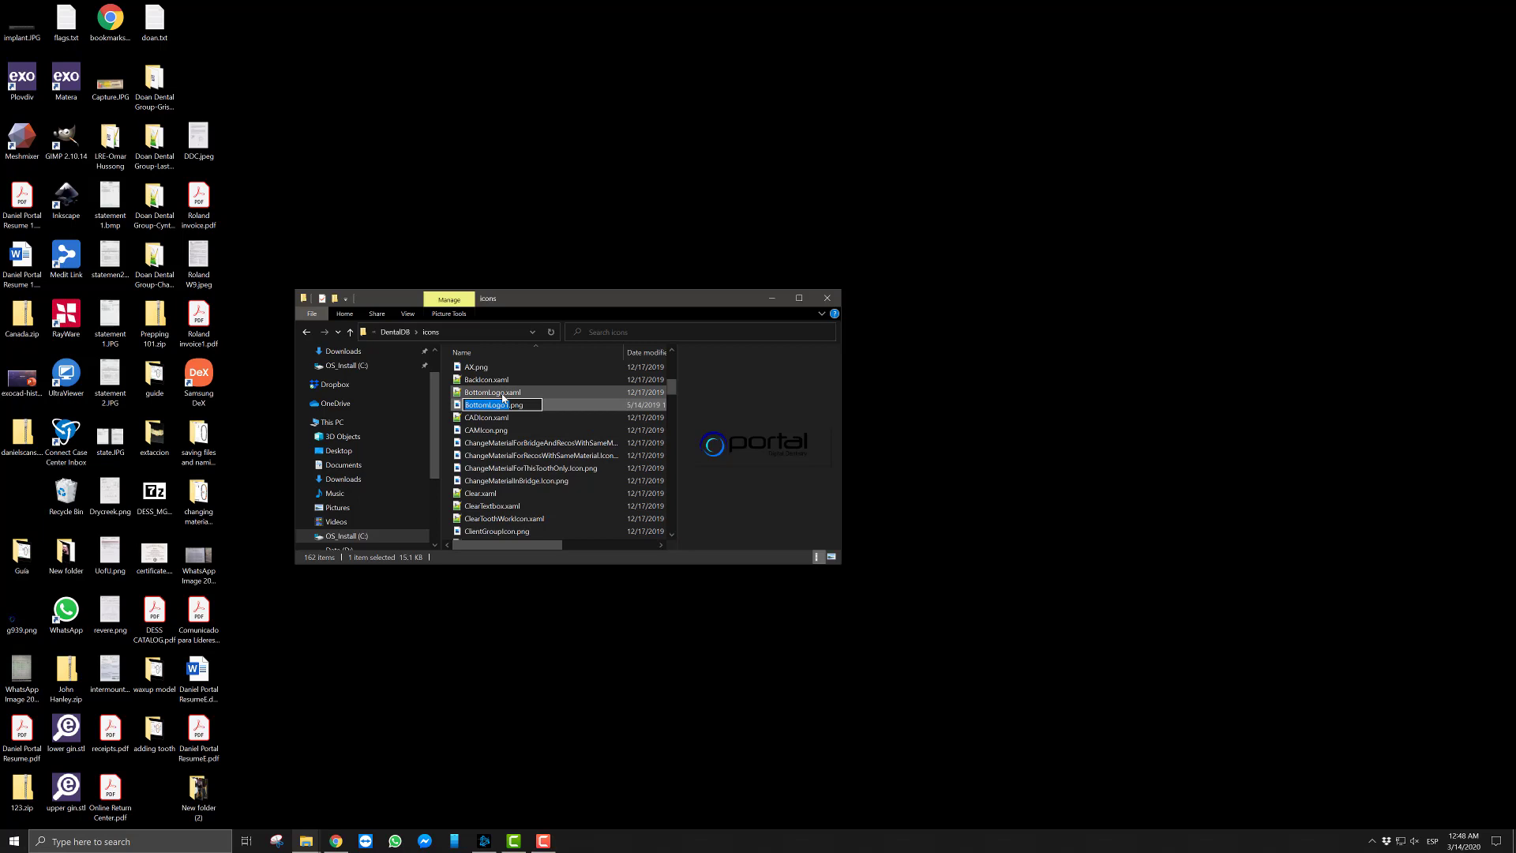
{"action": "left_click", "coordinate": [504, 392]}
{"action": "type", "text": "2.xaml"}
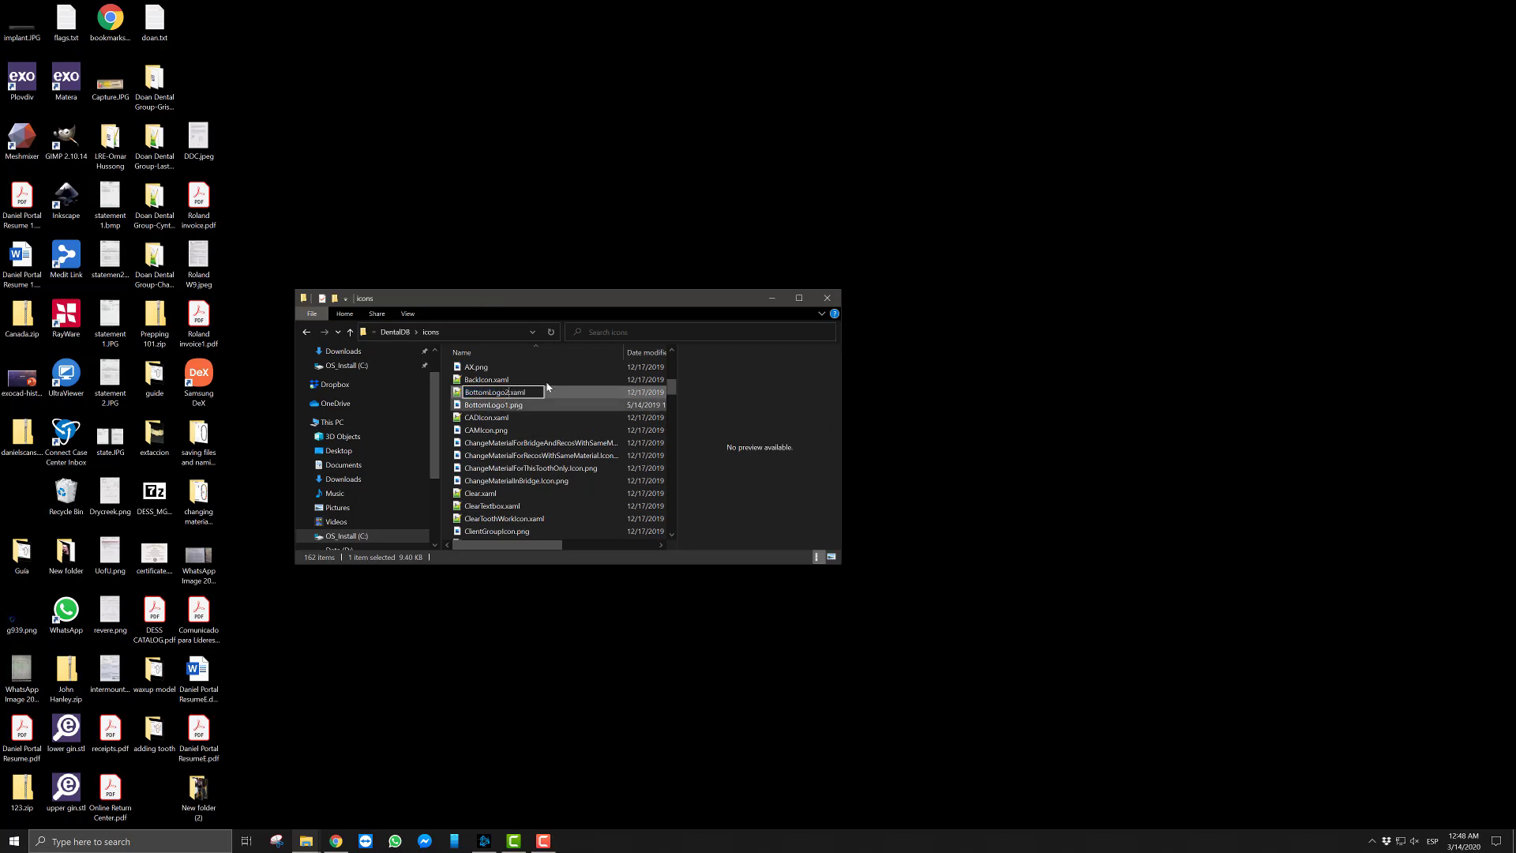
{"action": "key", "text": "Return"}
Rename BottomLogo1.png to BottomLogo.png
{"action": "left_click", "coordinate": [510, 394]}
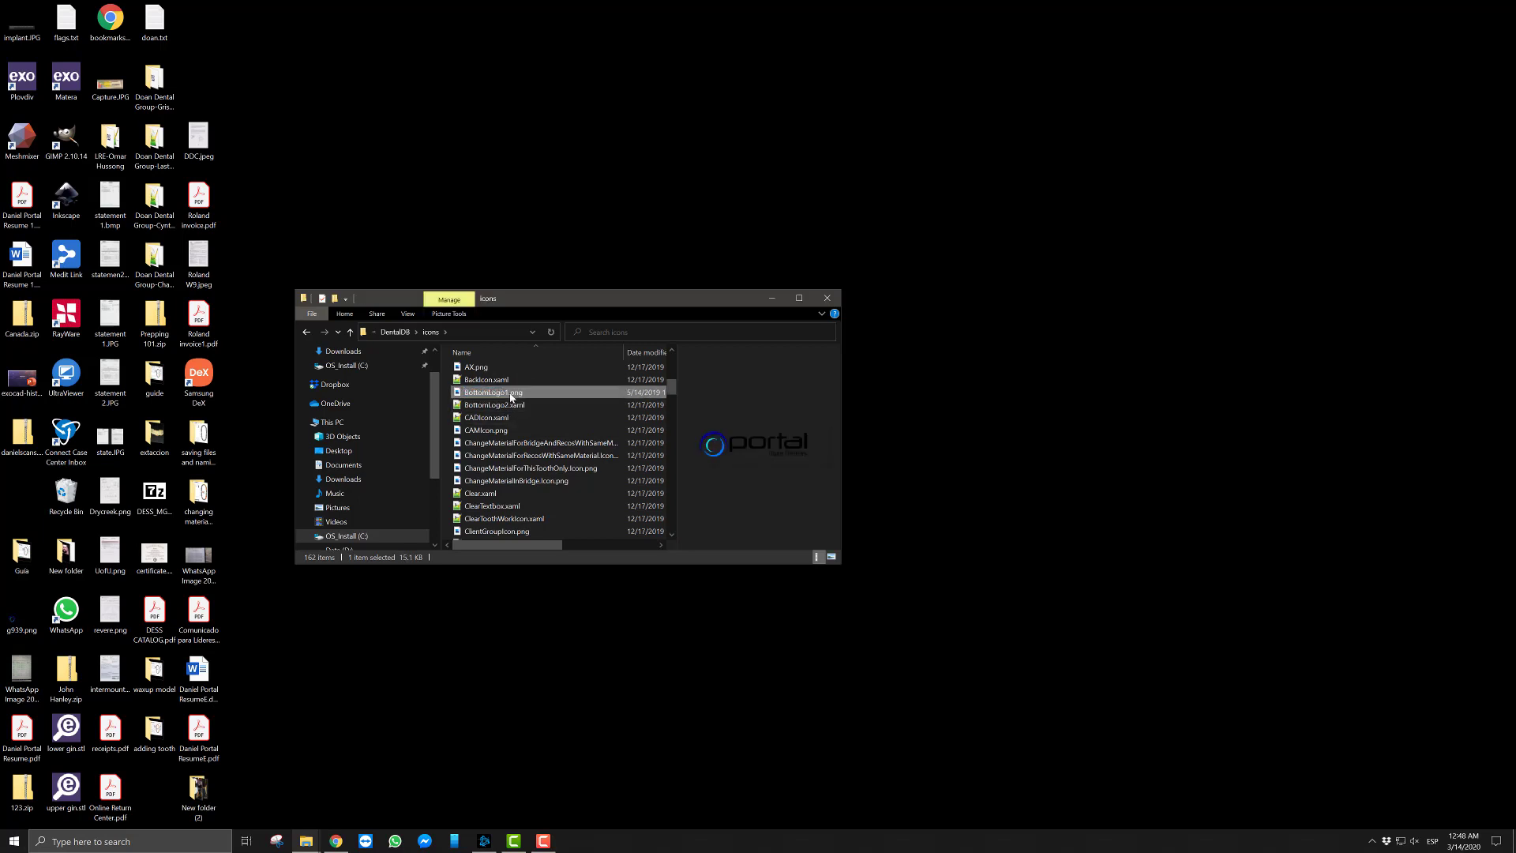
{"action": "key", "text": "Right"}
{"action": "key", "text": "BackSpace"}
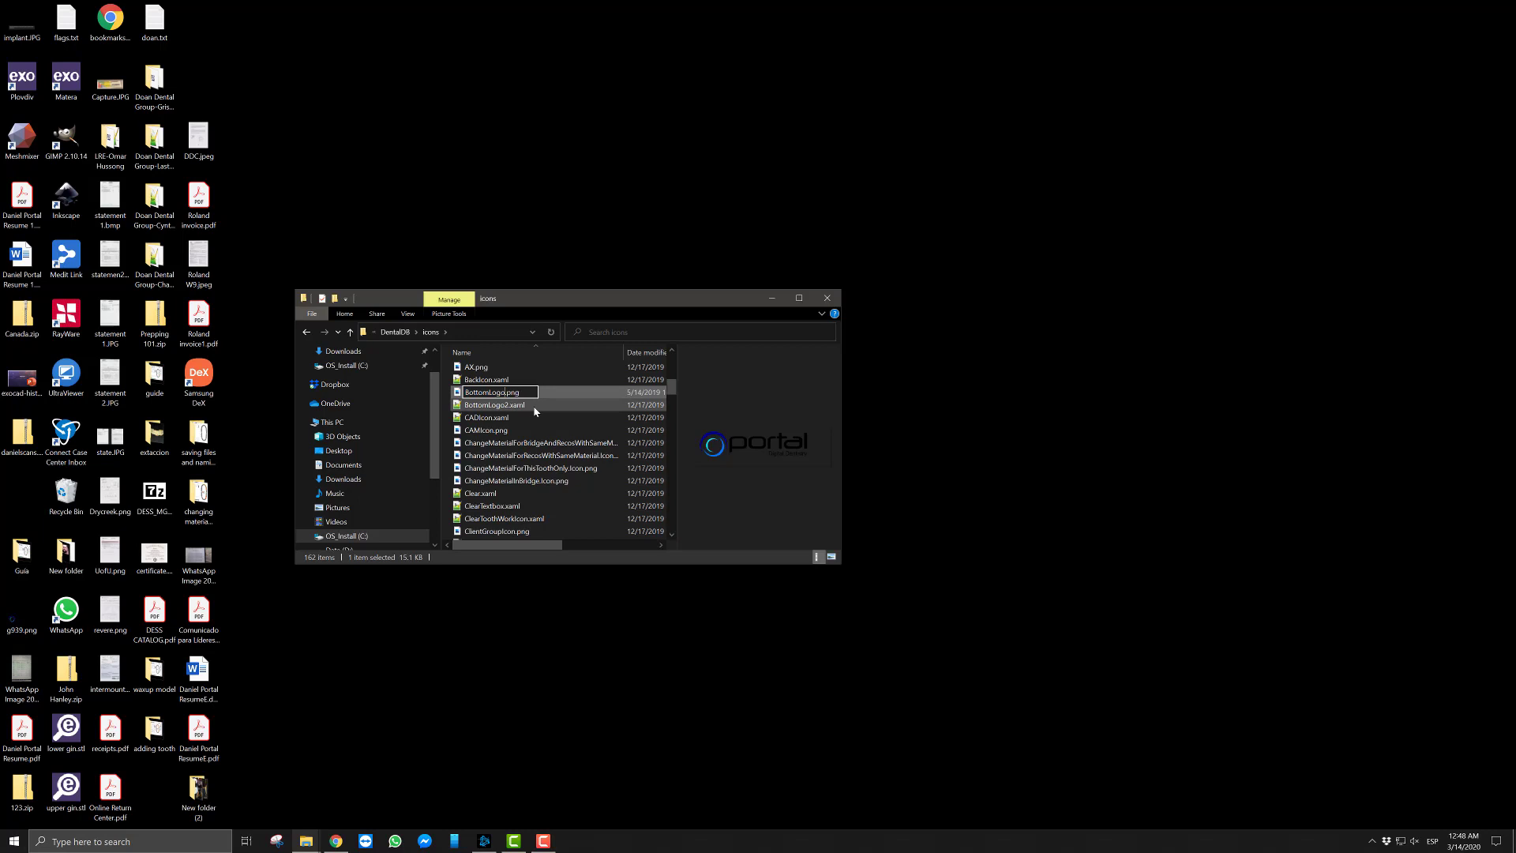
{"action": "key", "text": "Return"}
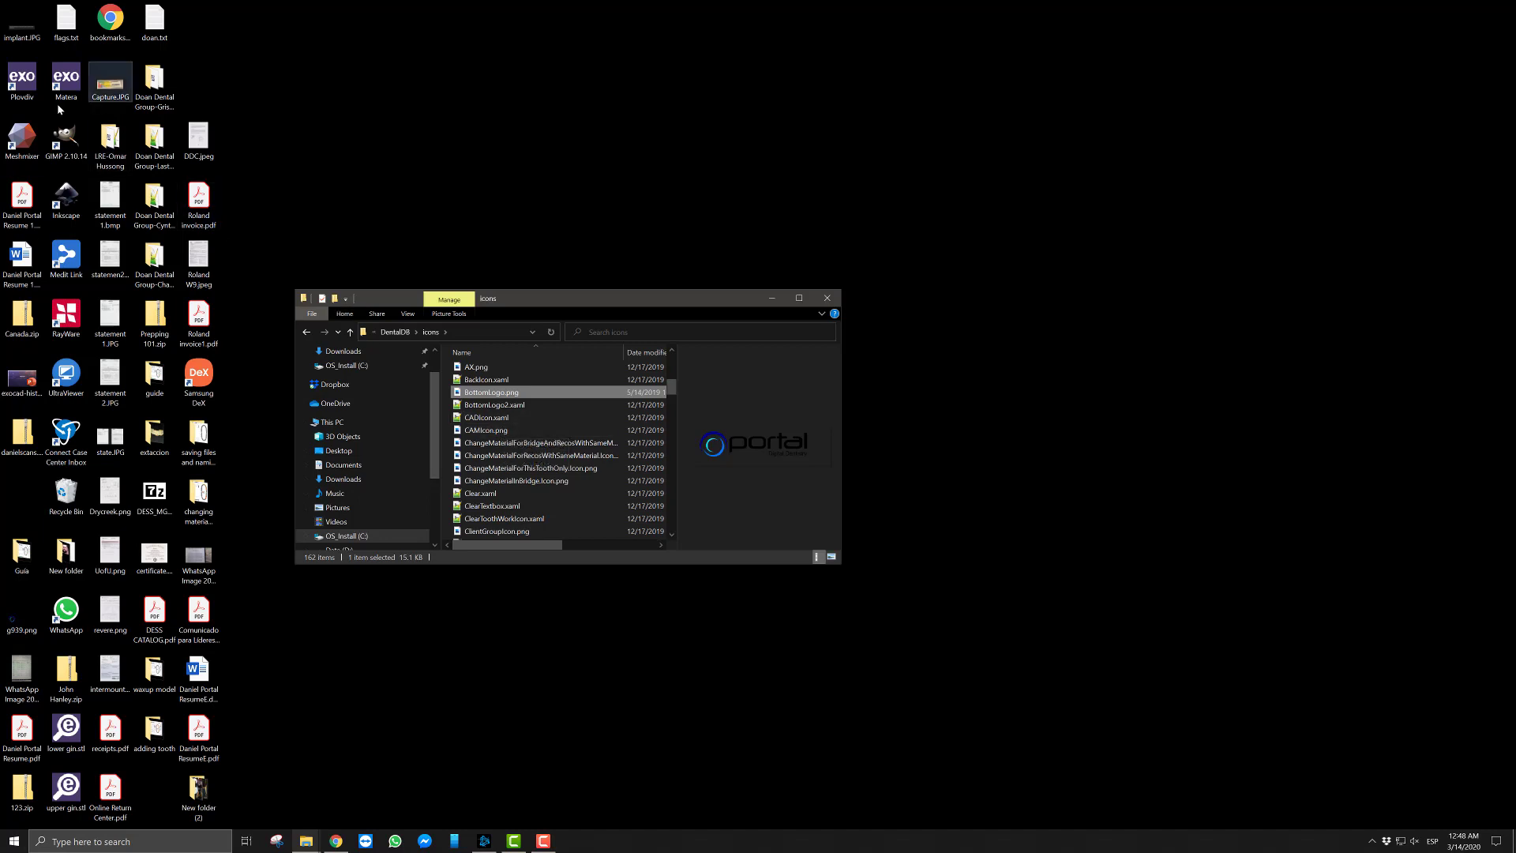
Relaunch exocad DentalDB from the Plovdiv exocad desktop shortcut and move Explorer aside
{"action": "double_click", "coordinate": [22, 79]}
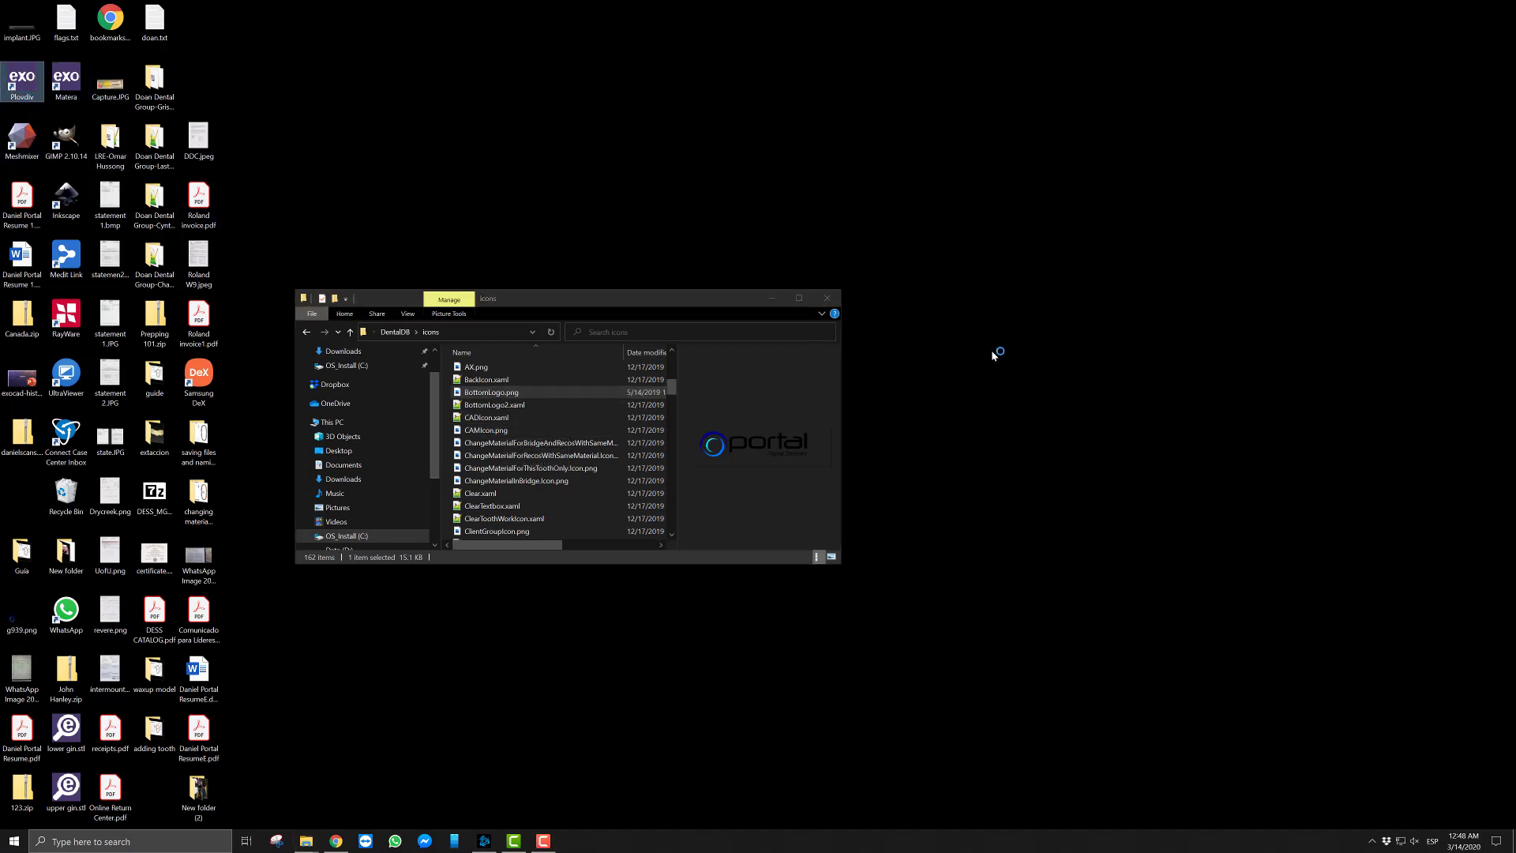
{"action": "left_click", "coordinate": [772, 297]}
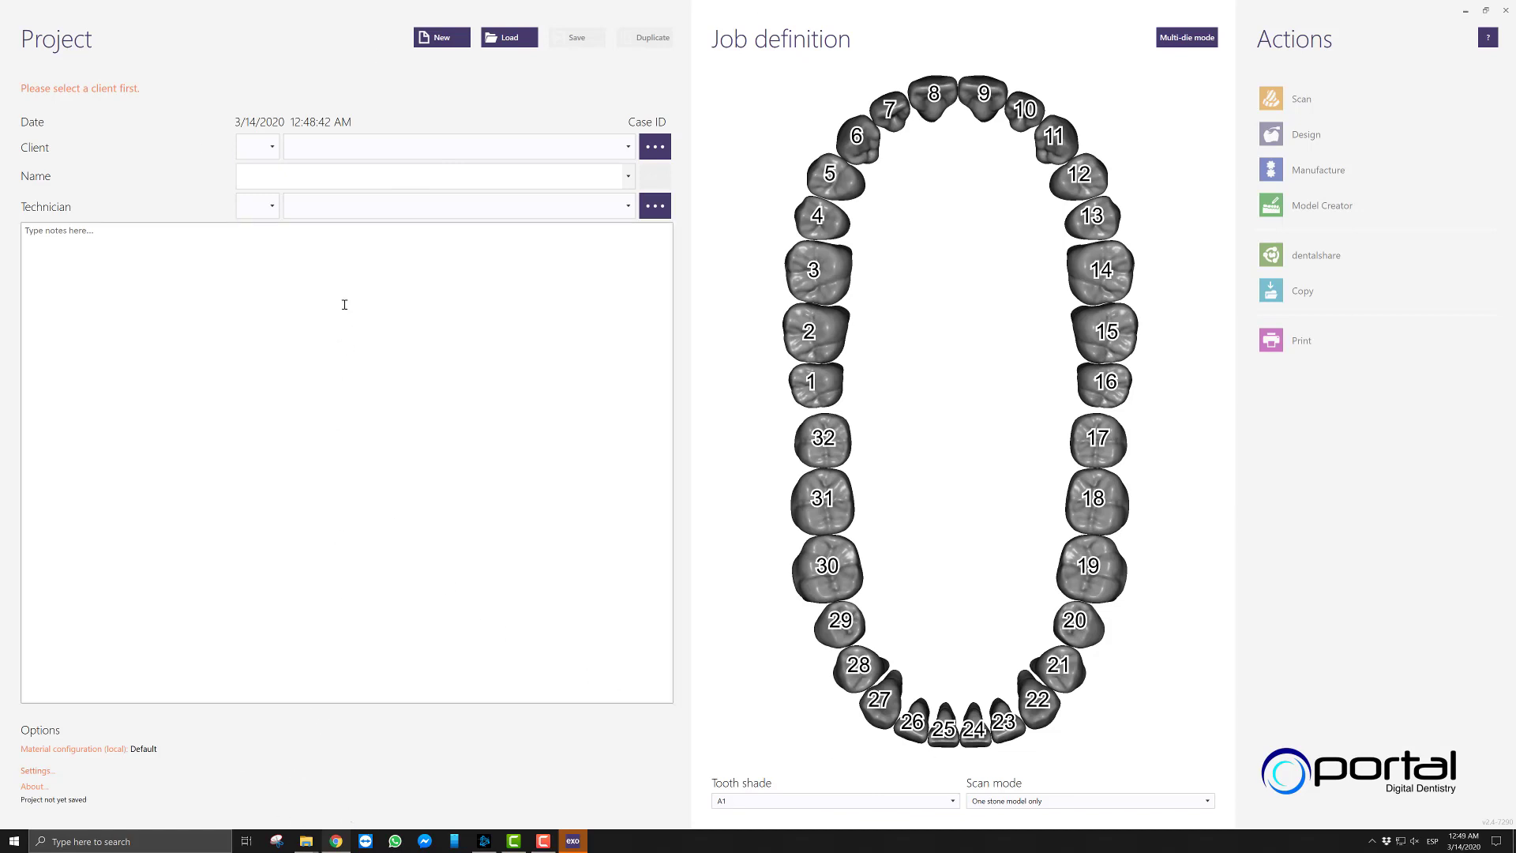
Create a project for client 00001 with a patient name, tooth 3 as Antagonist, and start Design
{"action": "left_click", "coordinate": [271, 147]}
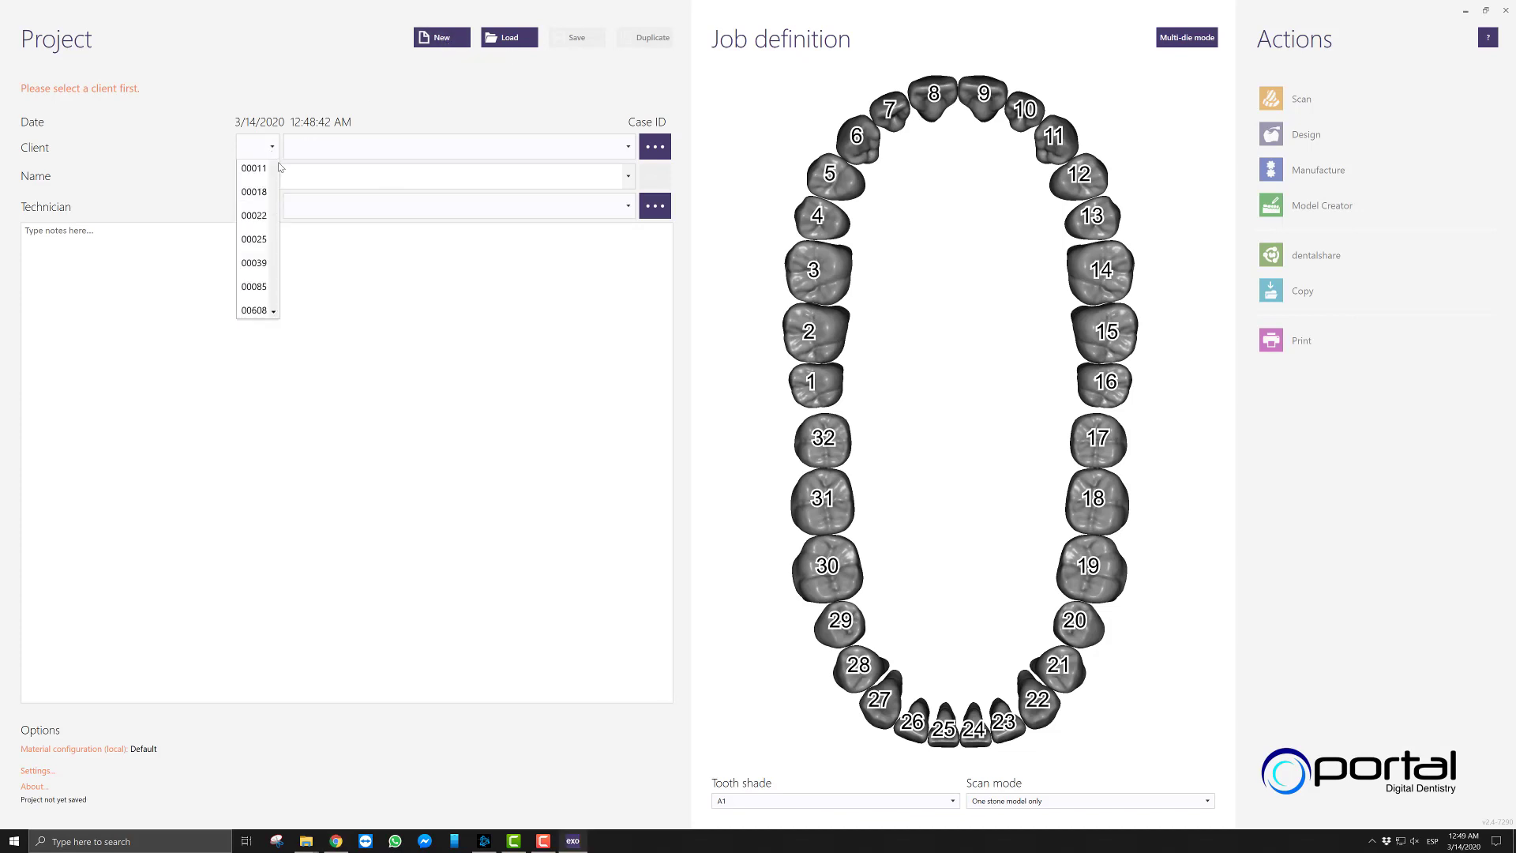
{"action": "left_click", "coordinate": [276, 169]}
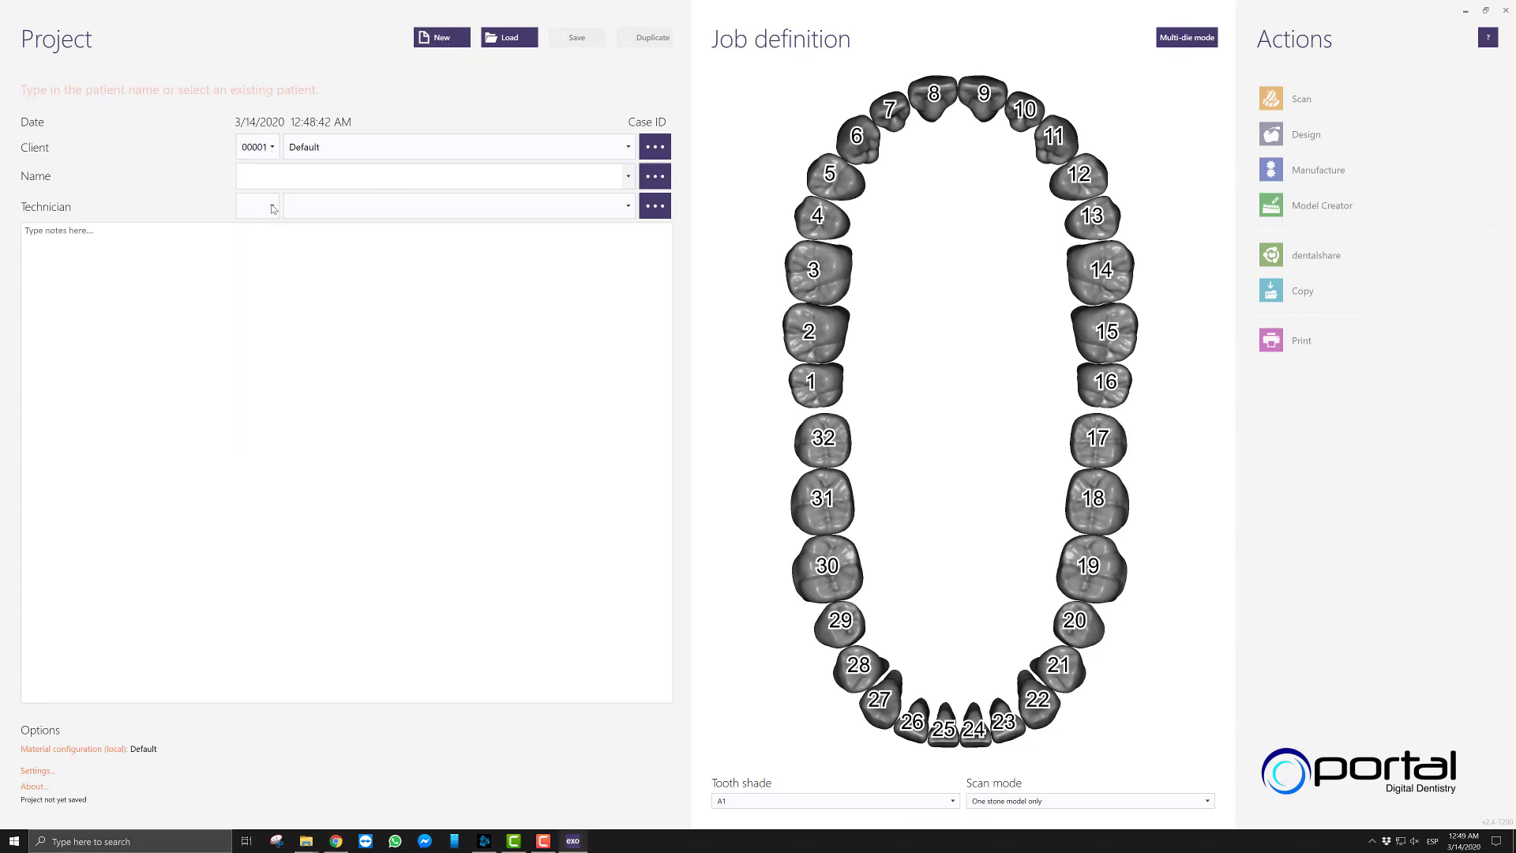
{"action": "type", "text": "12"}
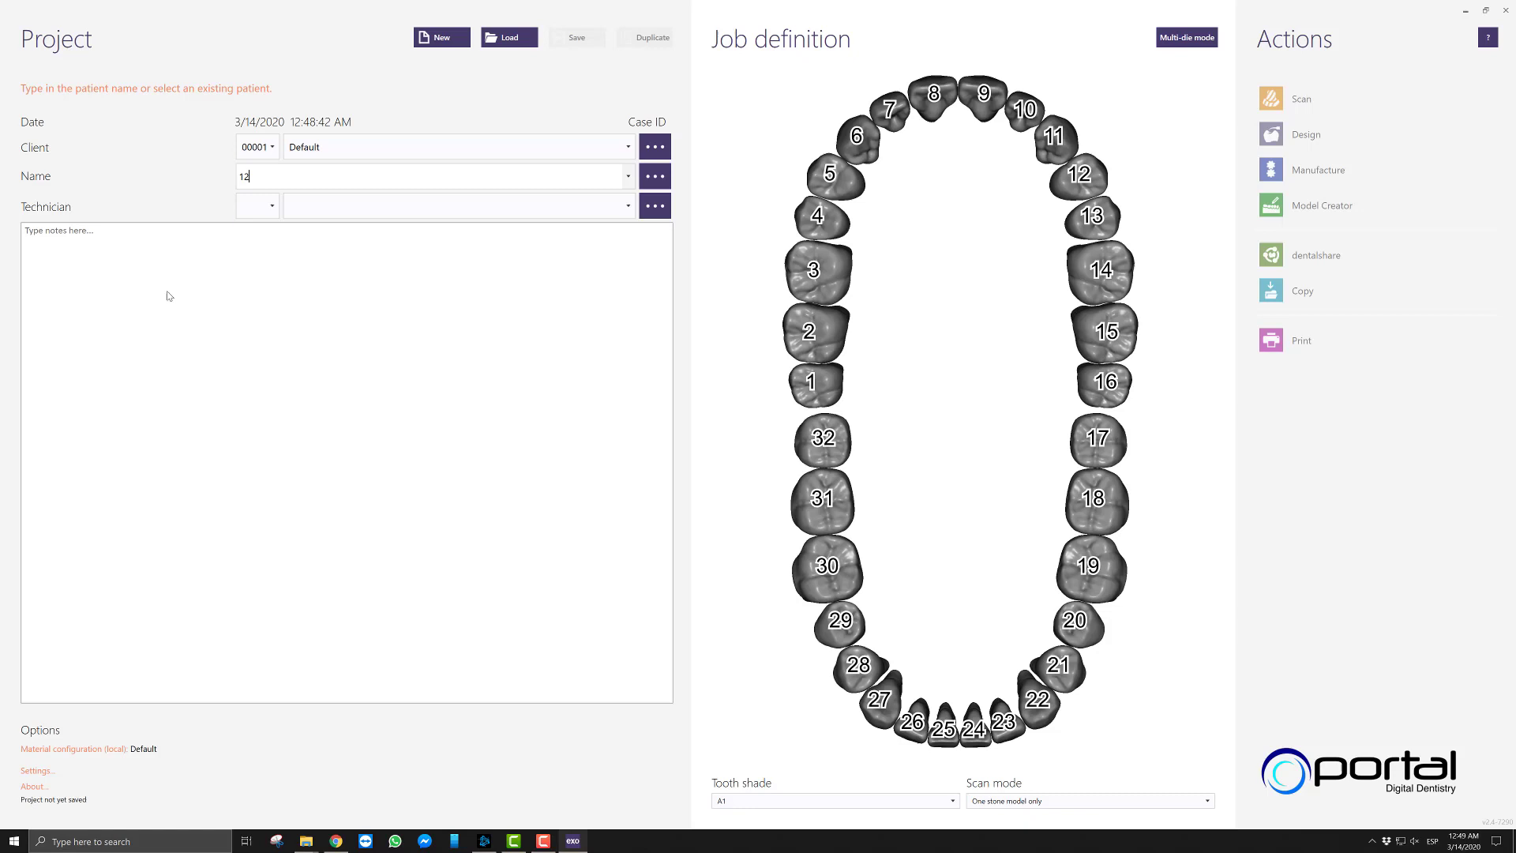
{"action": "left_click", "coordinate": [822, 286]}
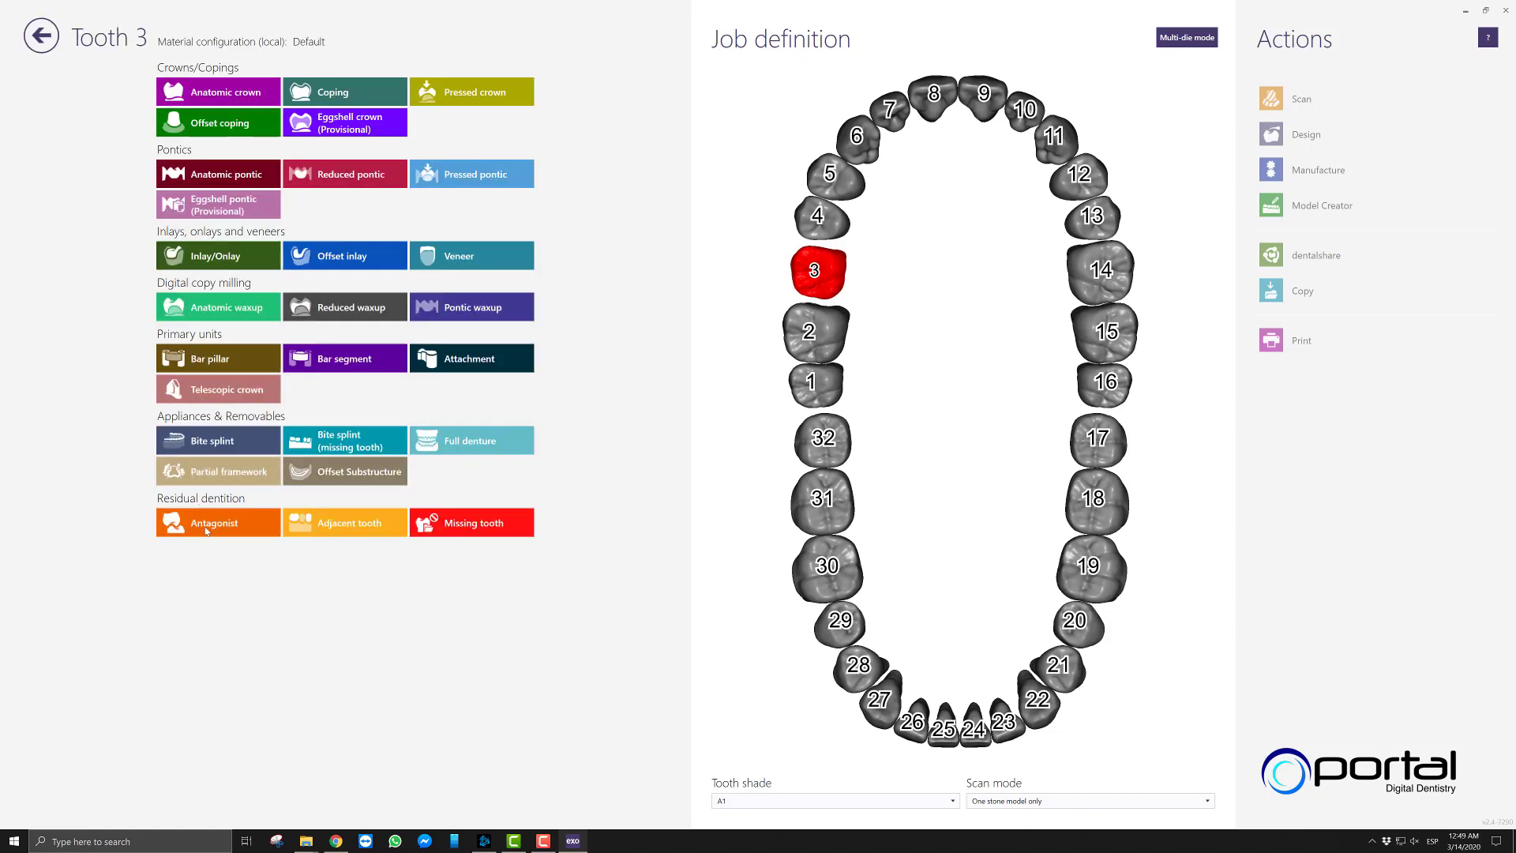
{"action": "left_click", "coordinate": [218, 523]}
{"action": "left_click", "coordinate": [1442, 782]}
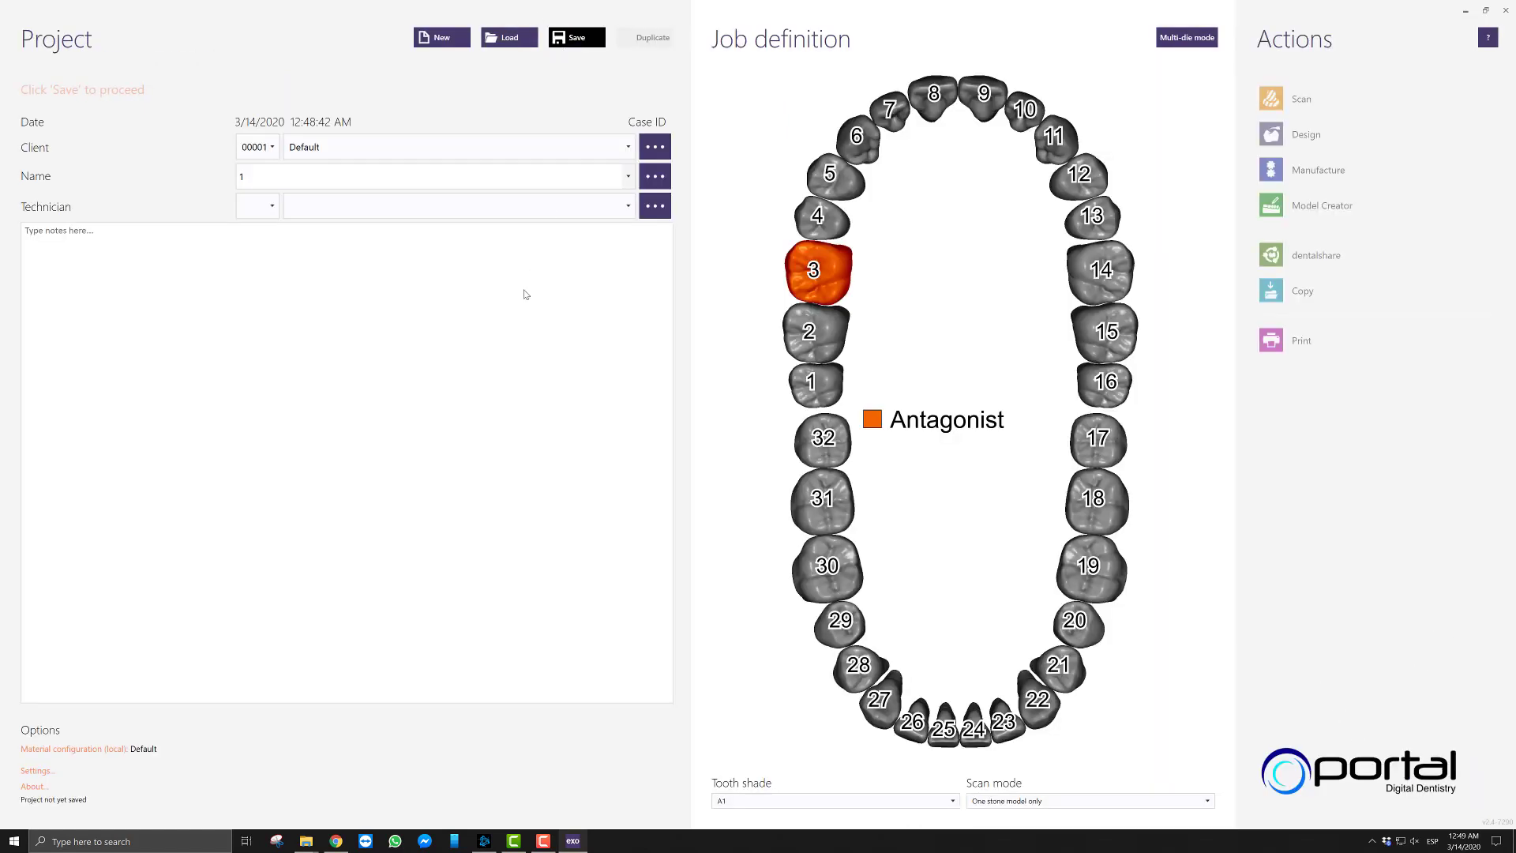
{"action": "left_click", "coordinate": [1321, 140]}
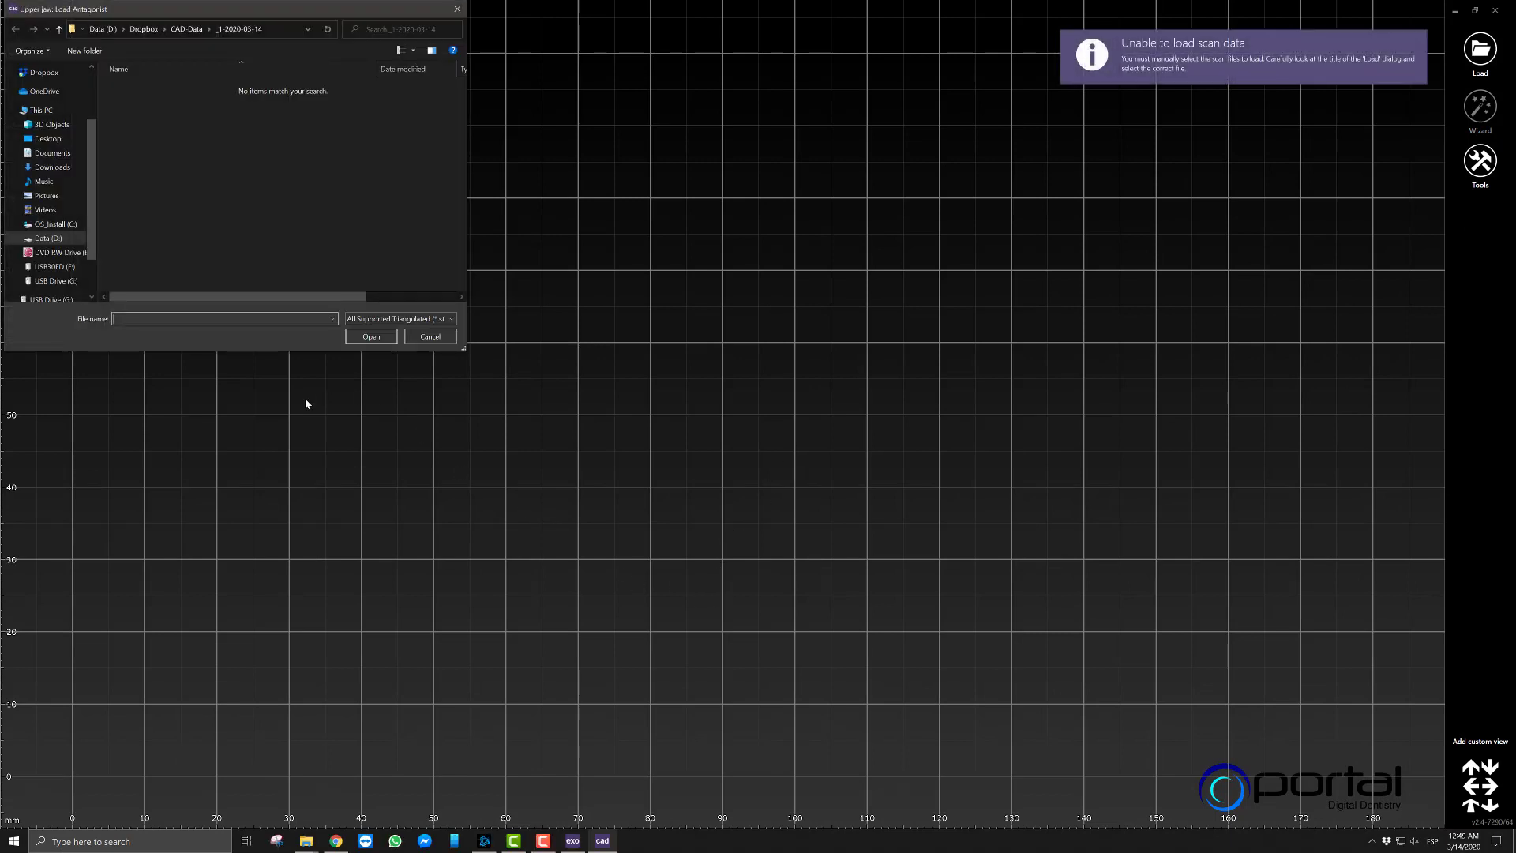
Cancel the Upper jaw Load Antagonist file dialog so DentalCAD opens with no scan
{"action": "left_click", "coordinate": [431, 337]}
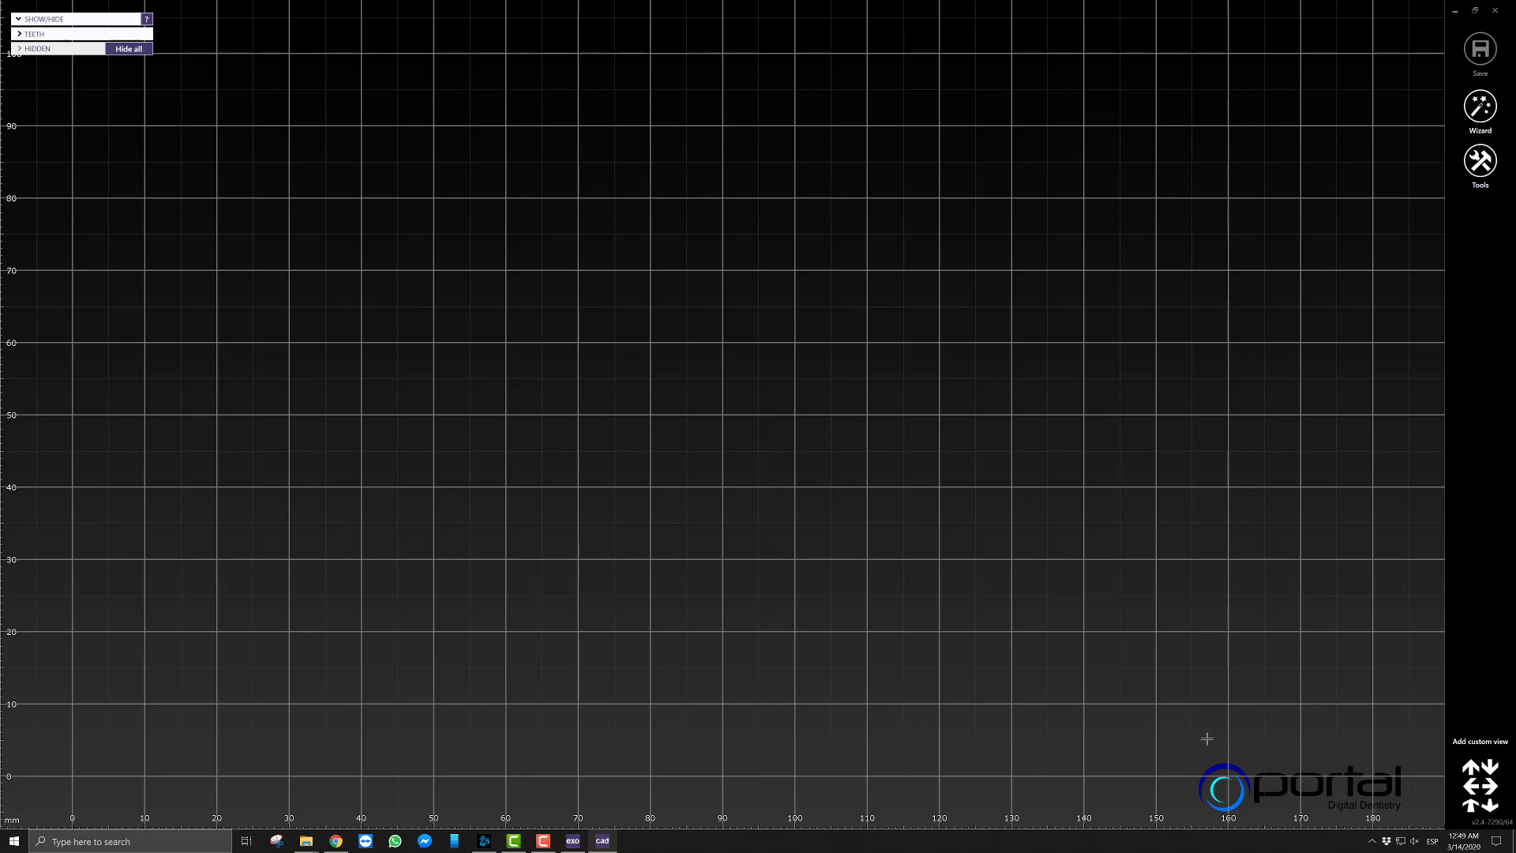
Return to Explorer and open the icons folder inside DentalCADApp
{"action": "mouse_move", "coordinate": [306, 841]}
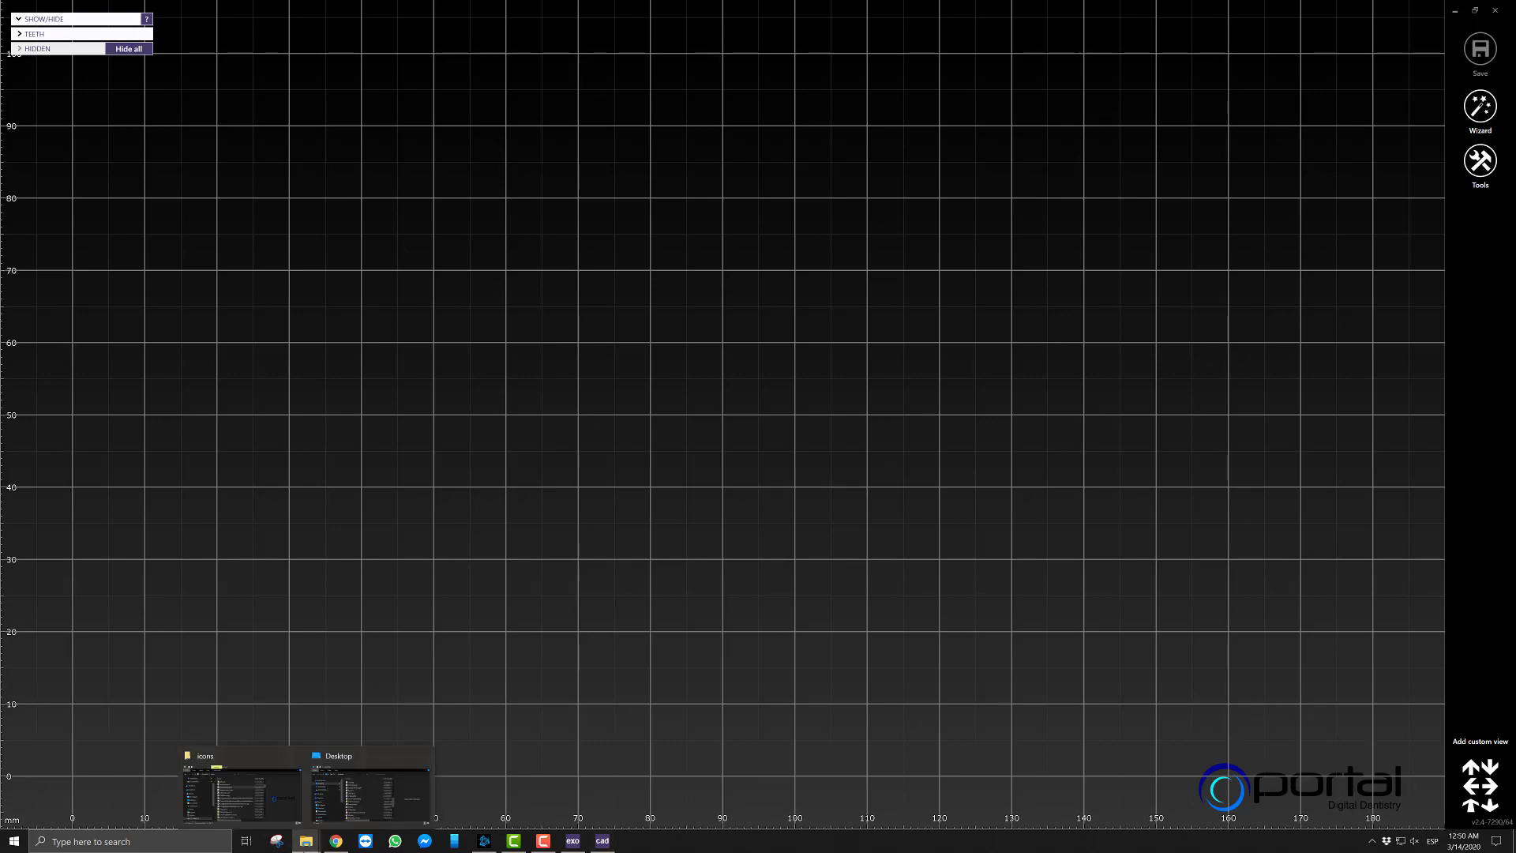
{"action": "left_click", "coordinate": [277, 799]}
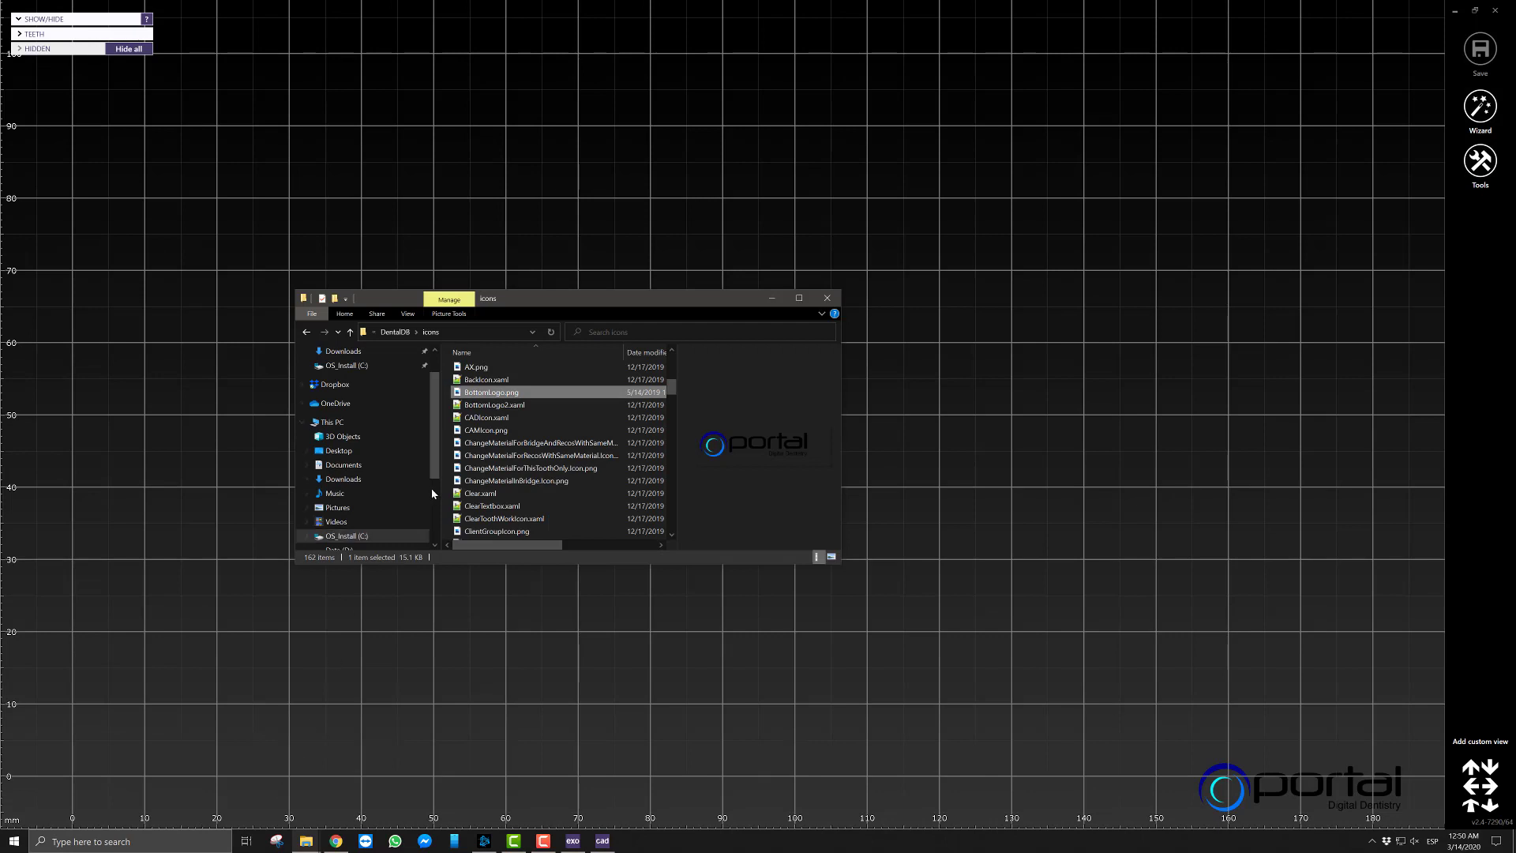
{"action": "left_click", "coordinate": [384, 332]}
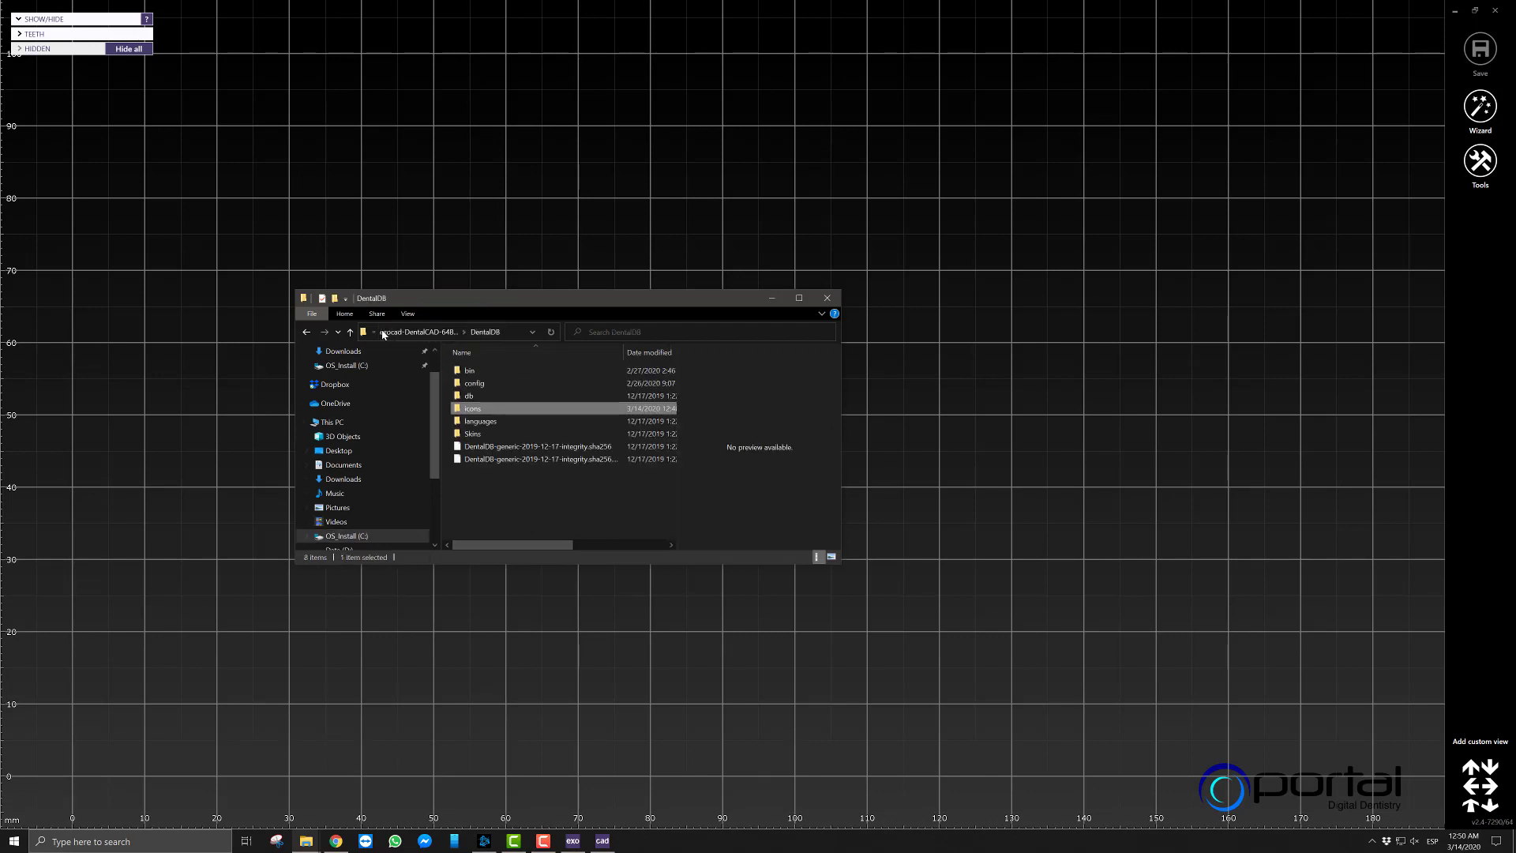
{"action": "left_click", "coordinate": [408, 334]}
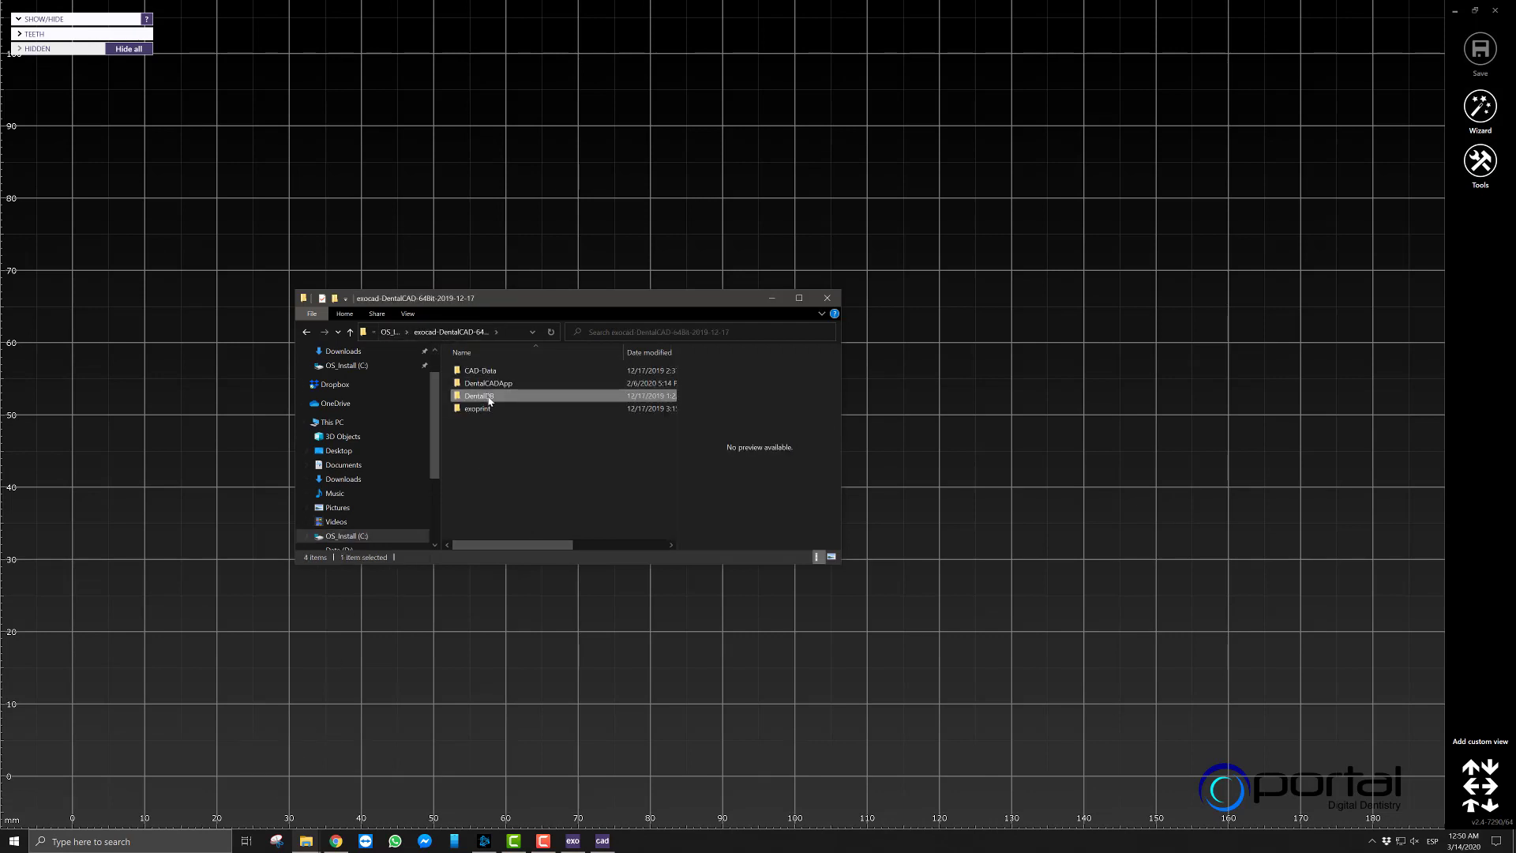
{"action": "left_click", "coordinate": [496, 384]}
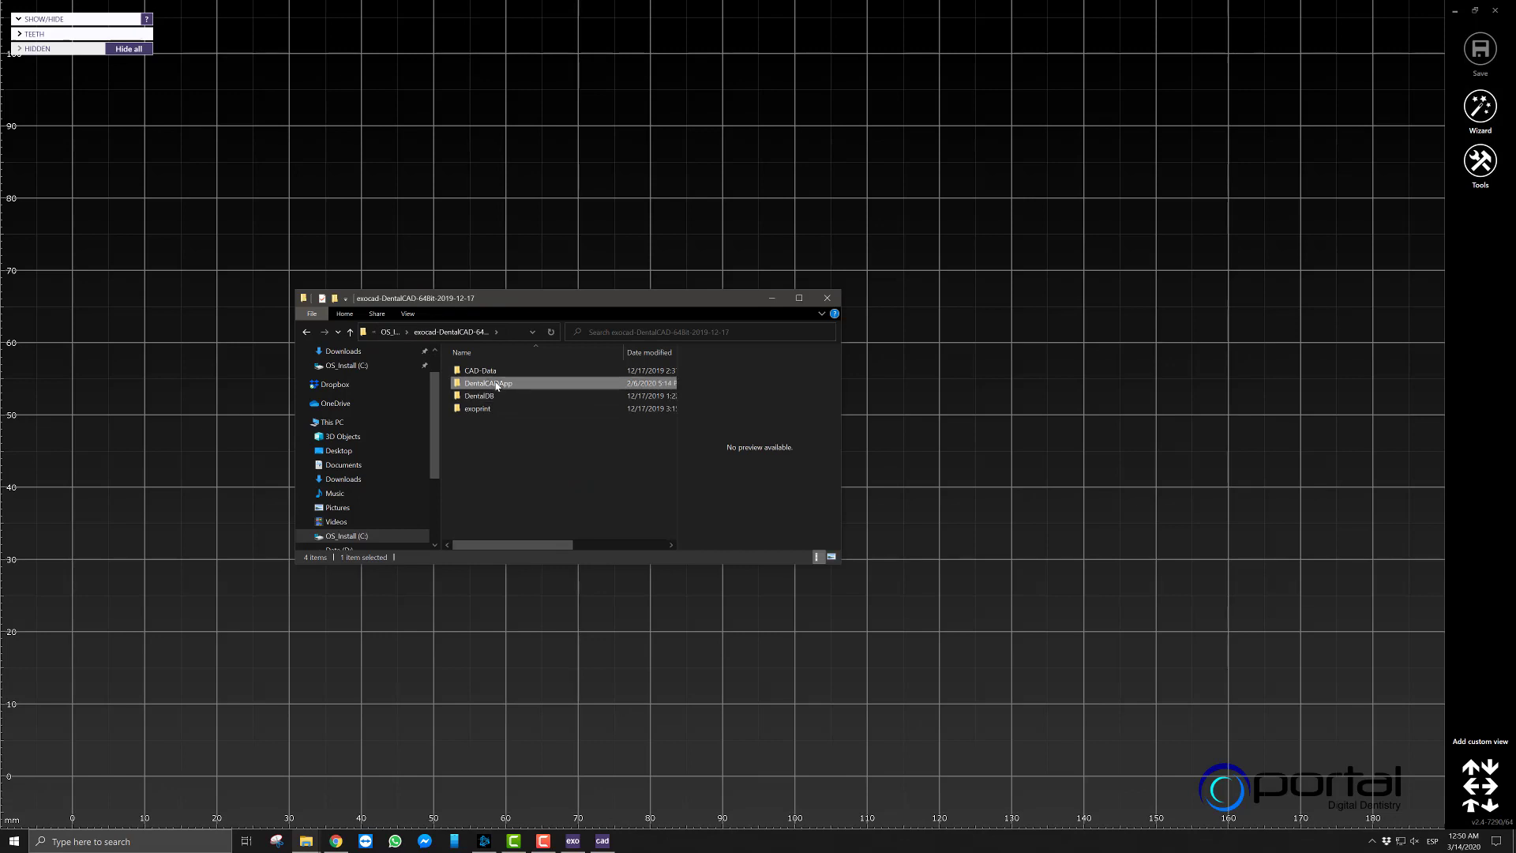
{"action": "double_click", "coordinate": [497, 384]}
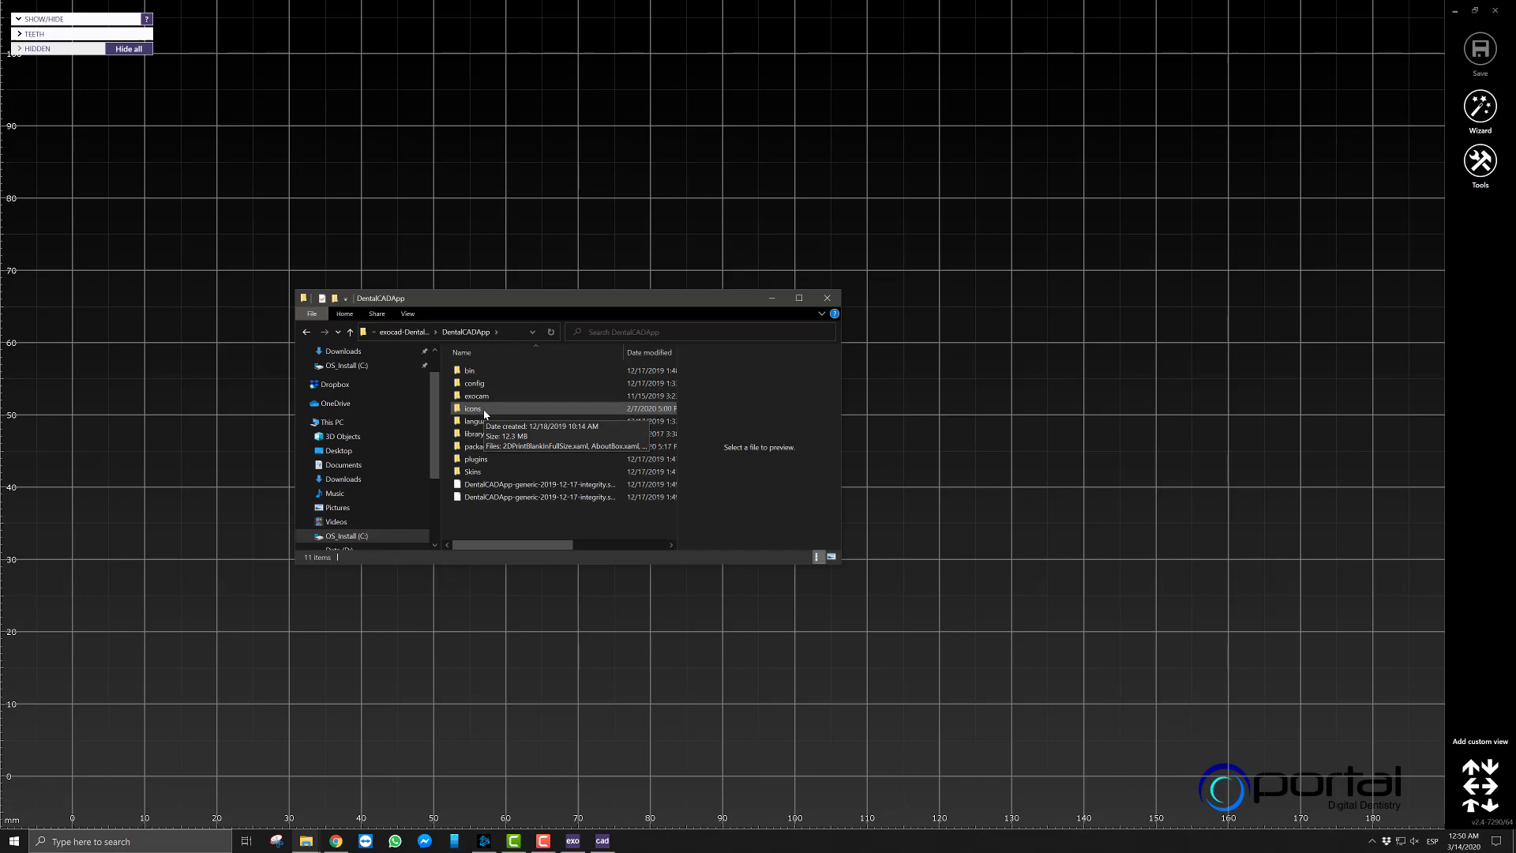
{"action": "double_click", "coordinate": [474, 409]}
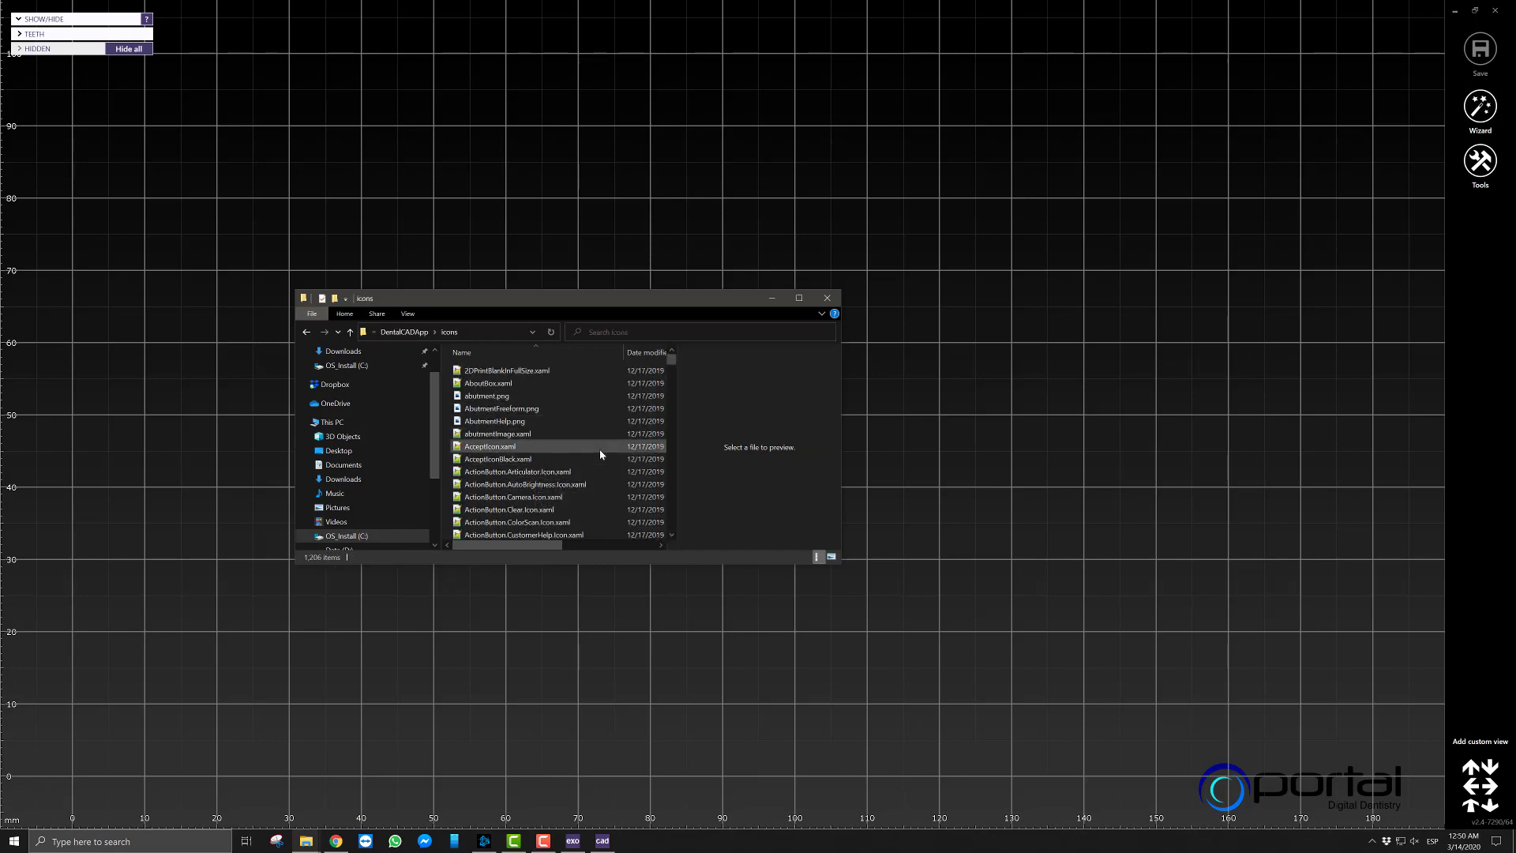
Inspect the BackgroundImage files, confirming BackgroundImage.png shows the portal logo, then minimize Explorer
{"action": "scroll", "coordinate": [584, 474], "scroll_direction": "down", "scroll_amount": 7}
{"action": "scroll", "coordinate": [569, 486], "scroll_direction": "down", "scroll_amount": 20}
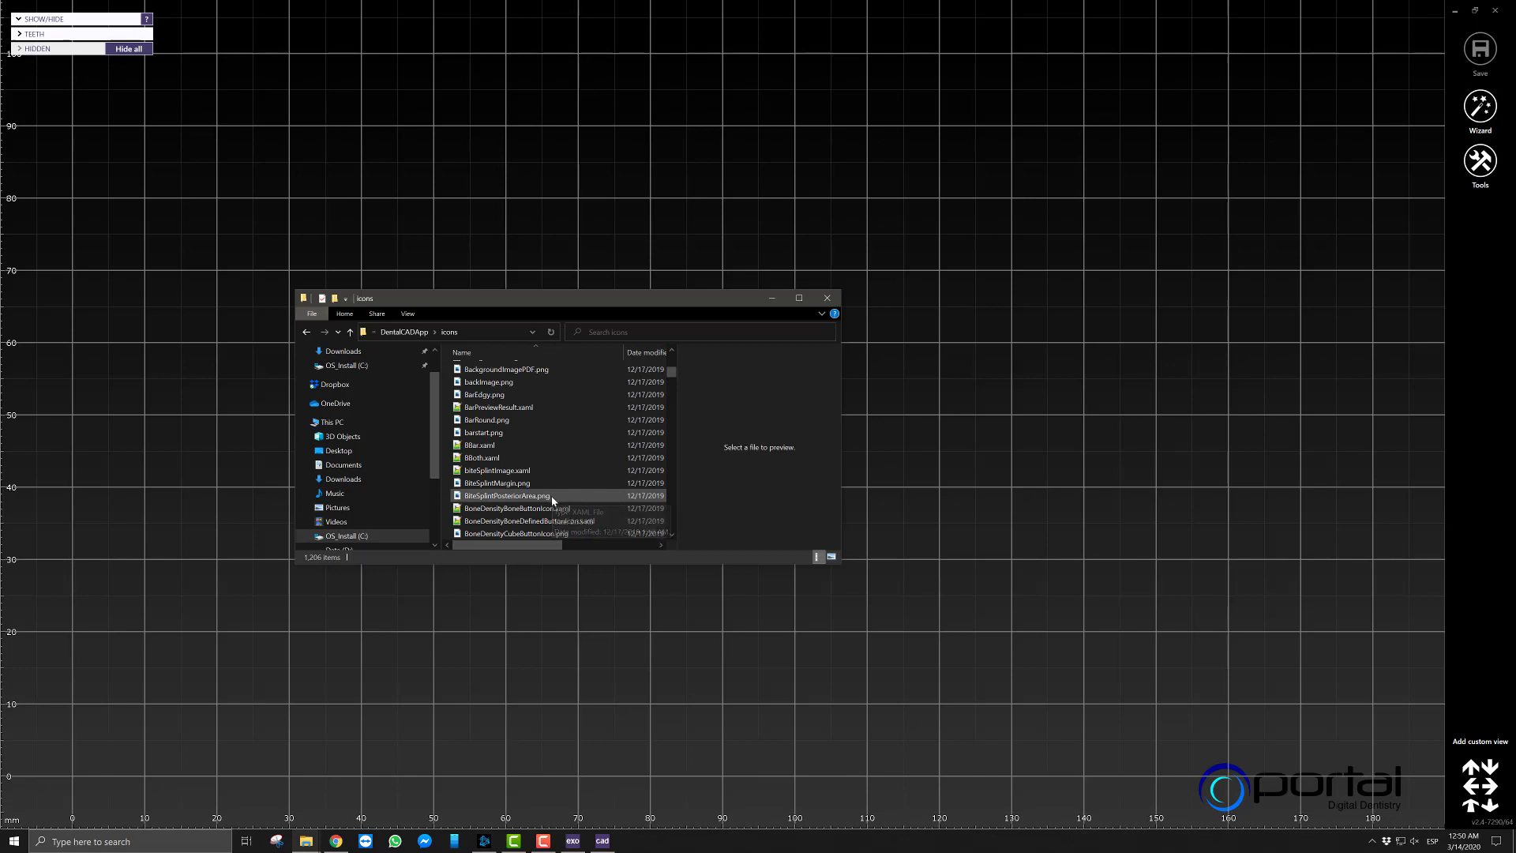
{"action": "scroll", "coordinate": [546, 503], "scroll_direction": "down", "scroll_amount": 1}
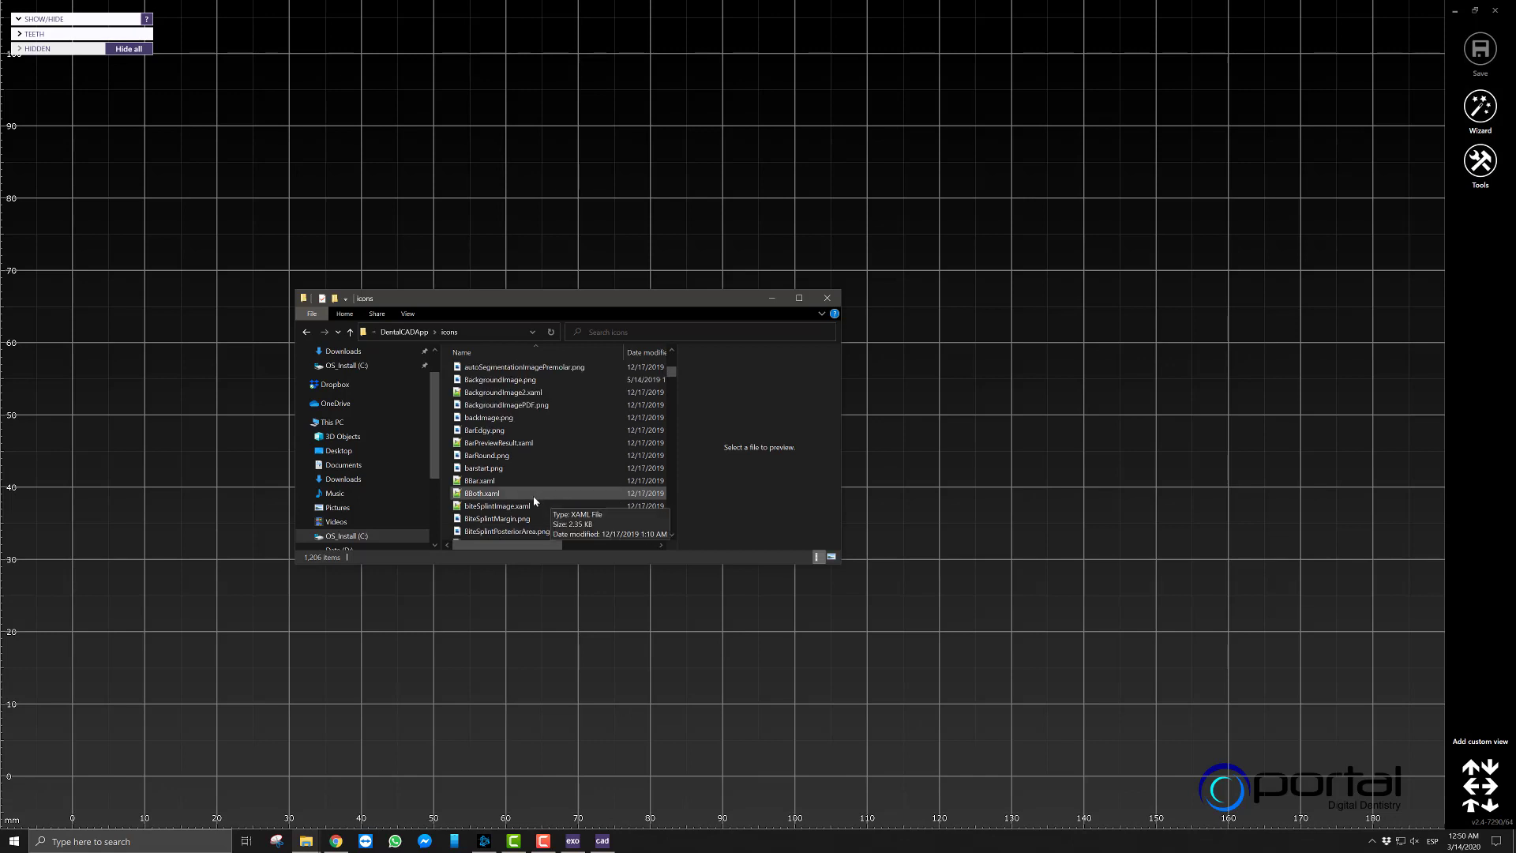
{"action": "left_click", "coordinate": [513, 404]}
{"action": "scroll", "coordinate": [517, 443], "scroll_direction": "up", "scroll_amount": 1}
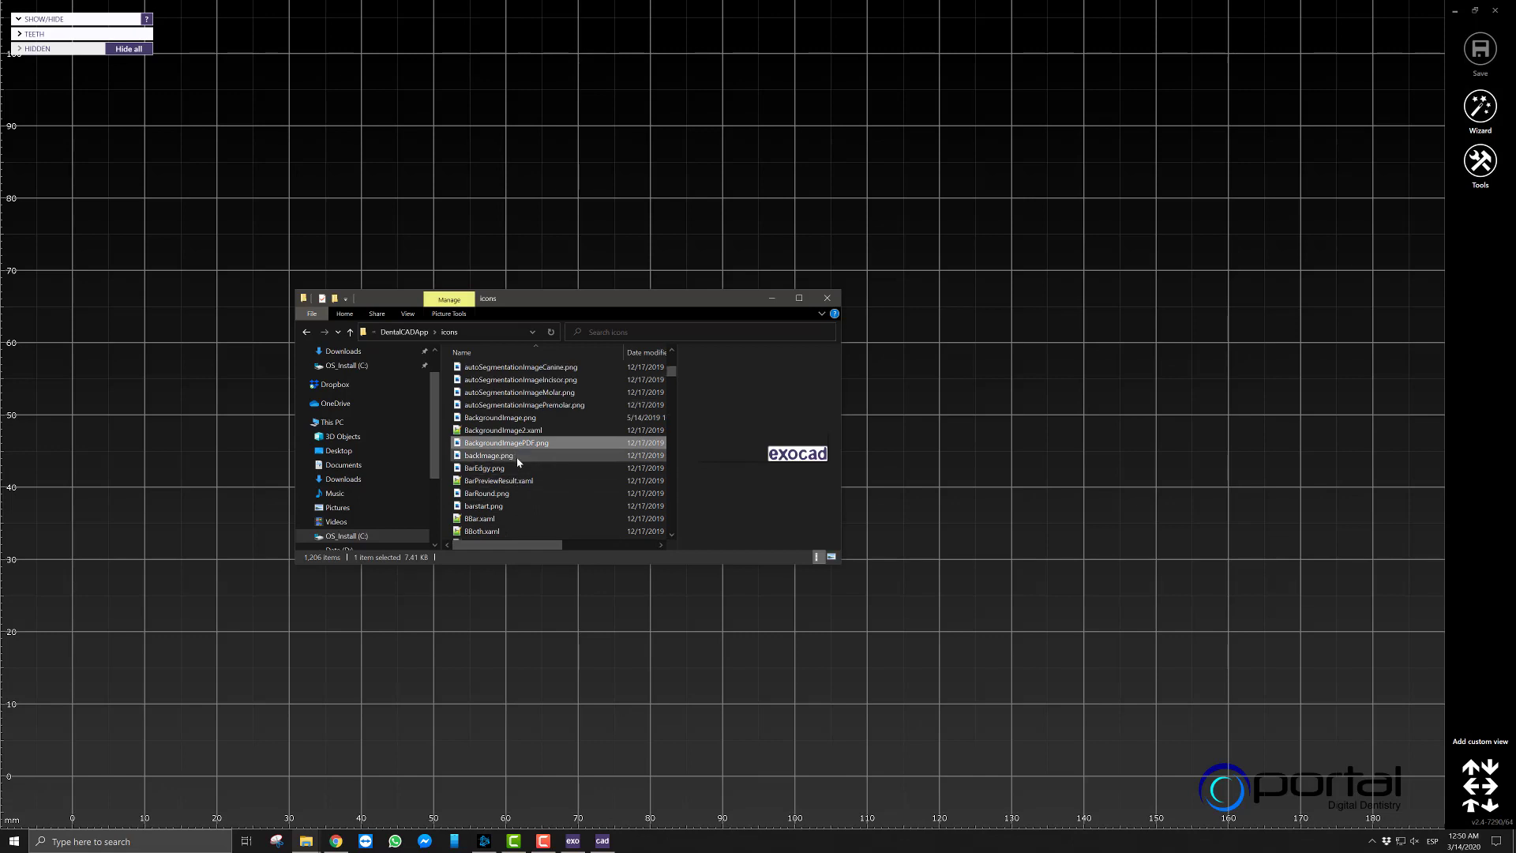
{"action": "left_click", "coordinate": [479, 431]}
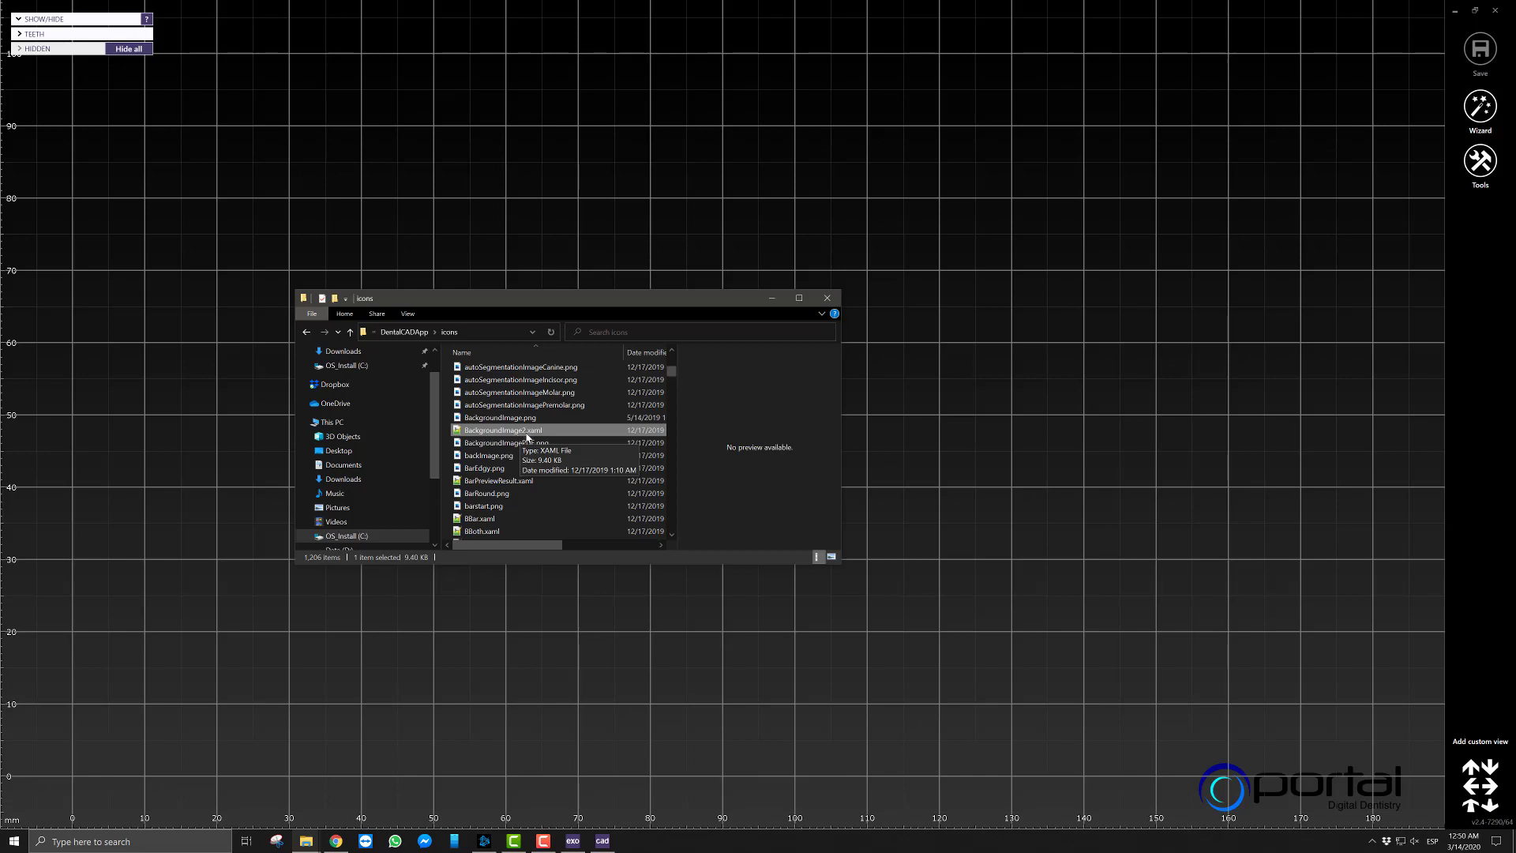
{"action": "left_click", "coordinate": [501, 417]}
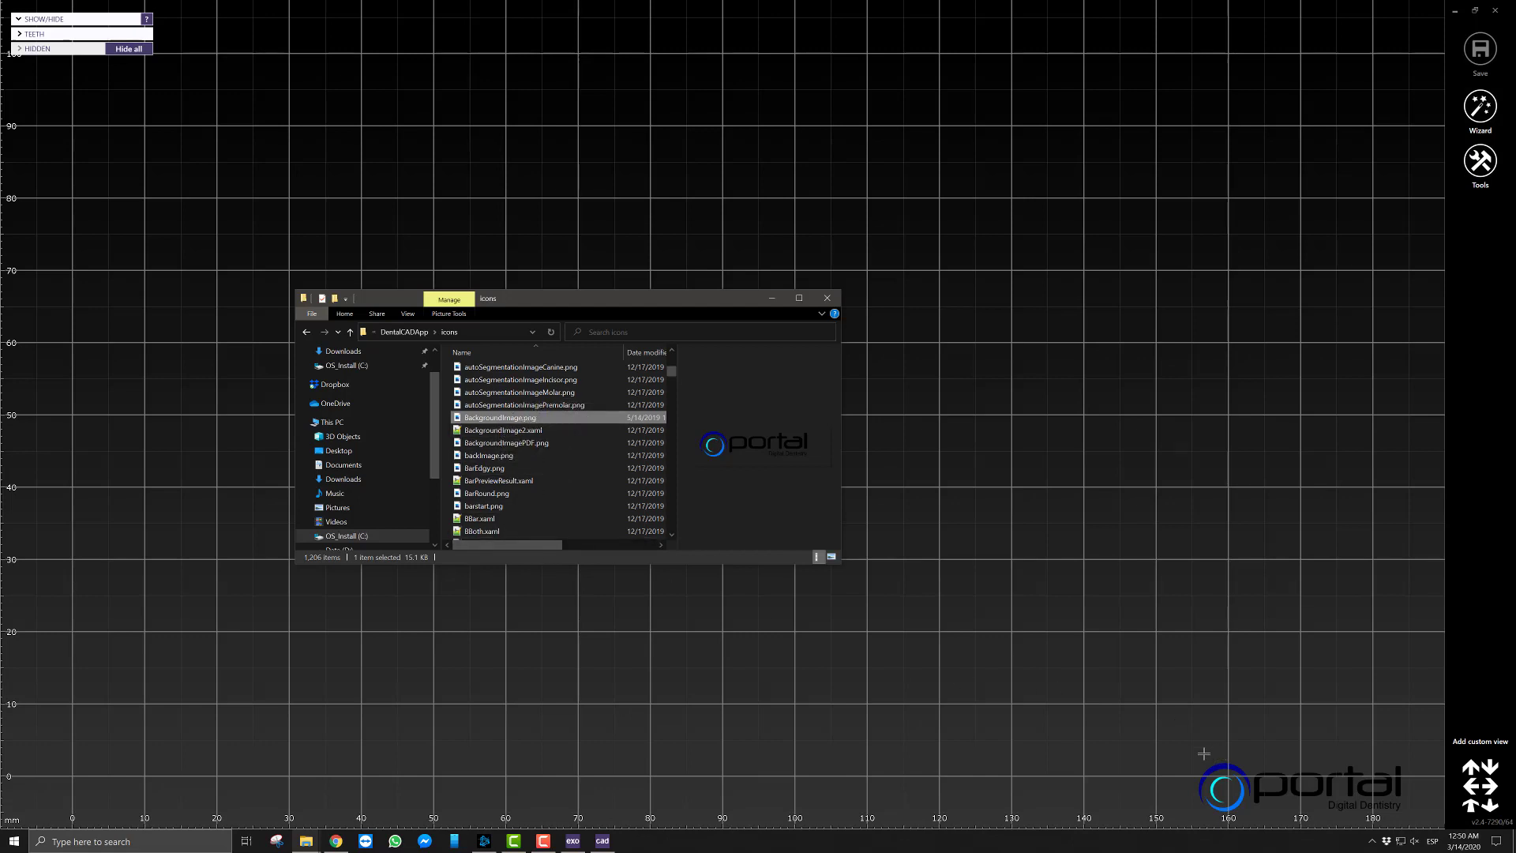
{"action": "left_click", "coordinate": [1131, 665]}
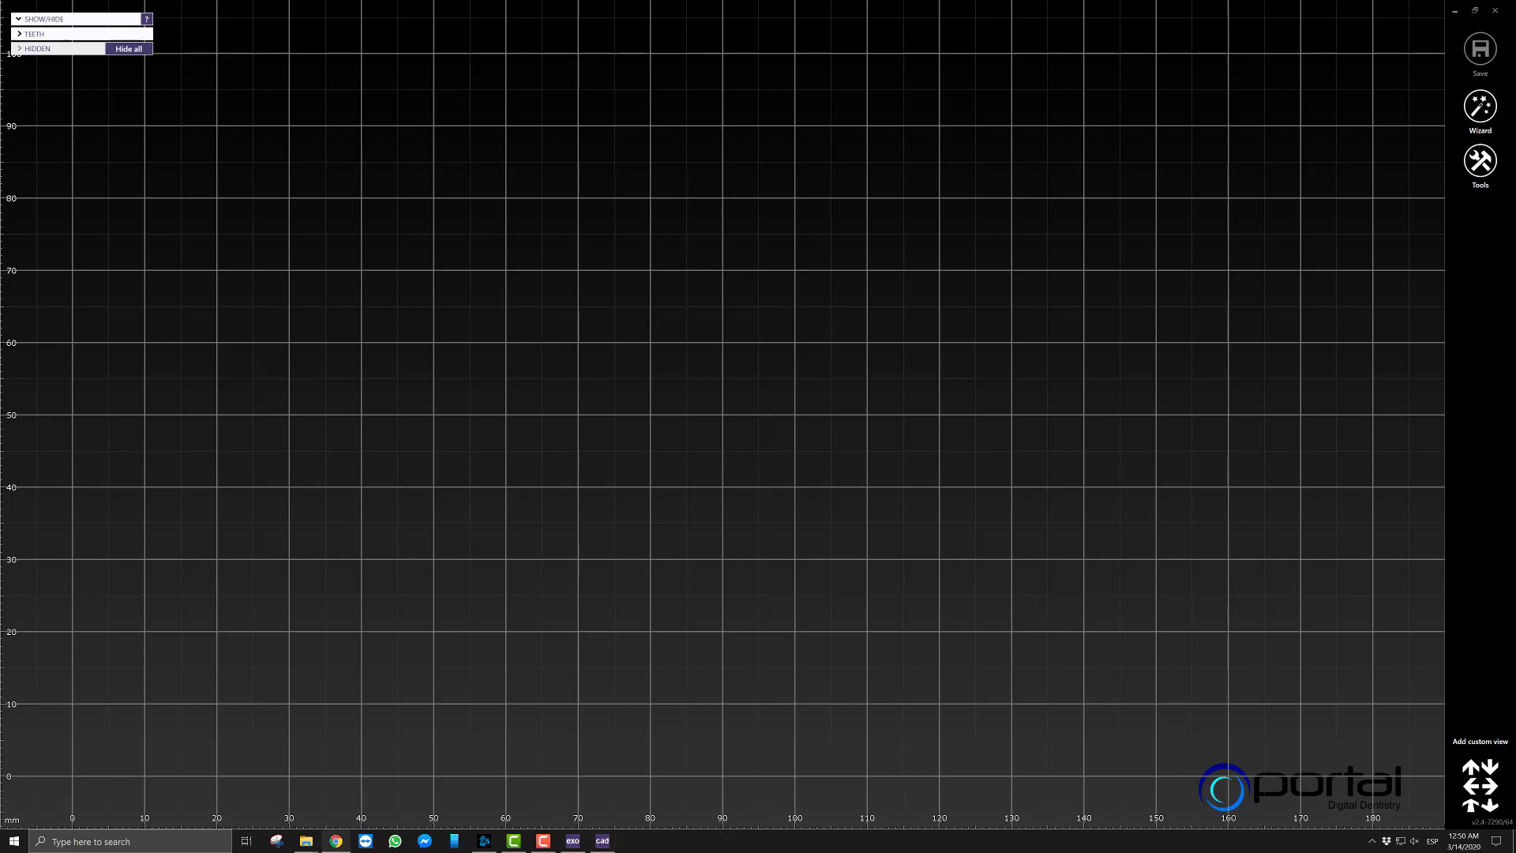
Search 'hexadecimal color s' in Chrome and open the HTML Color Codes site
{"action": "left_click", "coordinate": [336, 841]}
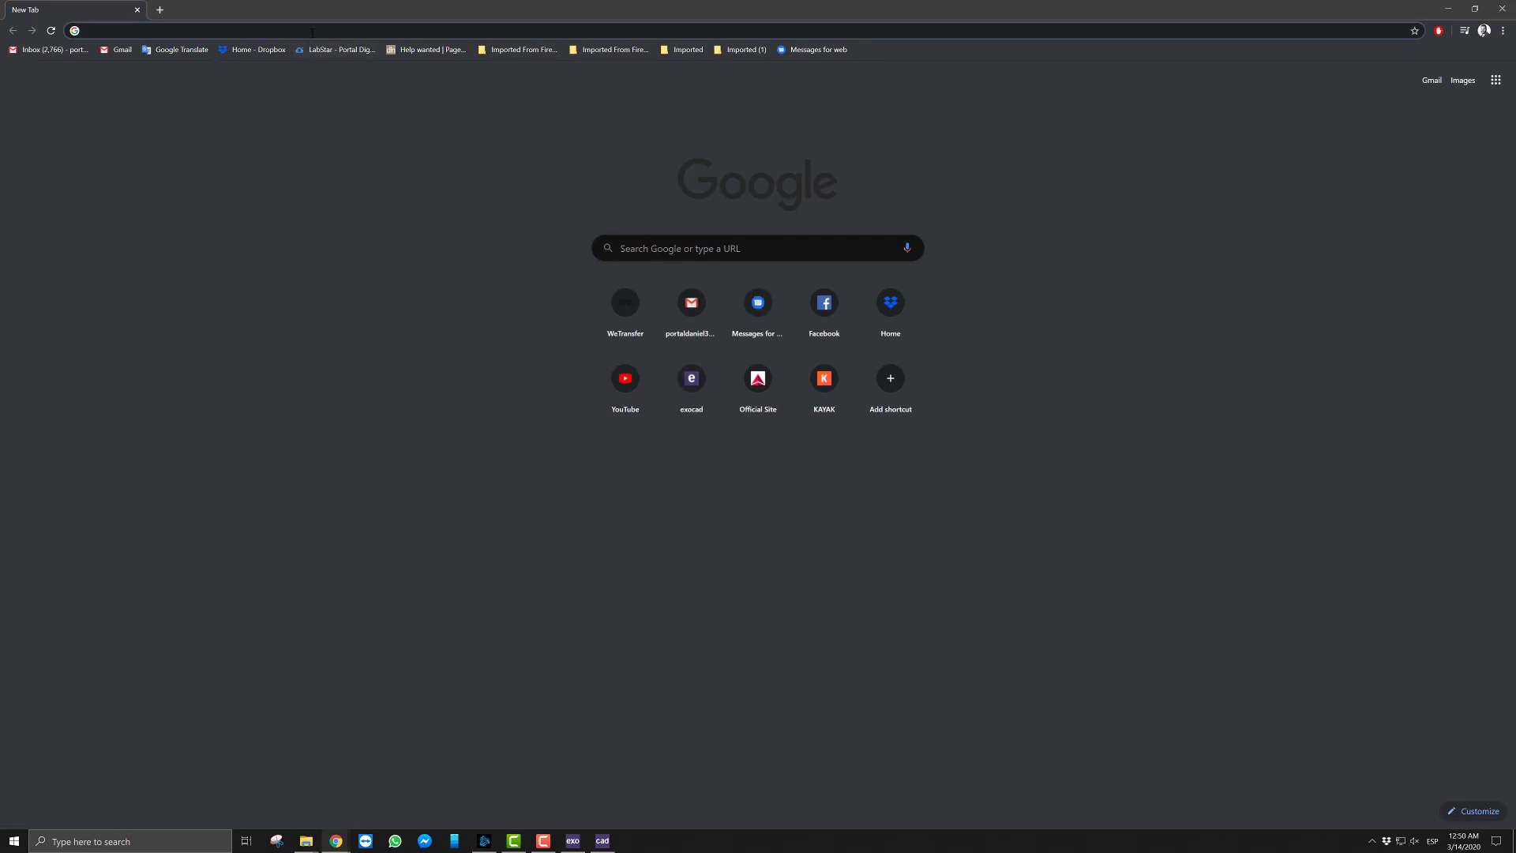
{"action": "left_click", "coordinate": [312, 33]}
{"action": "type", "text": "hexa"}
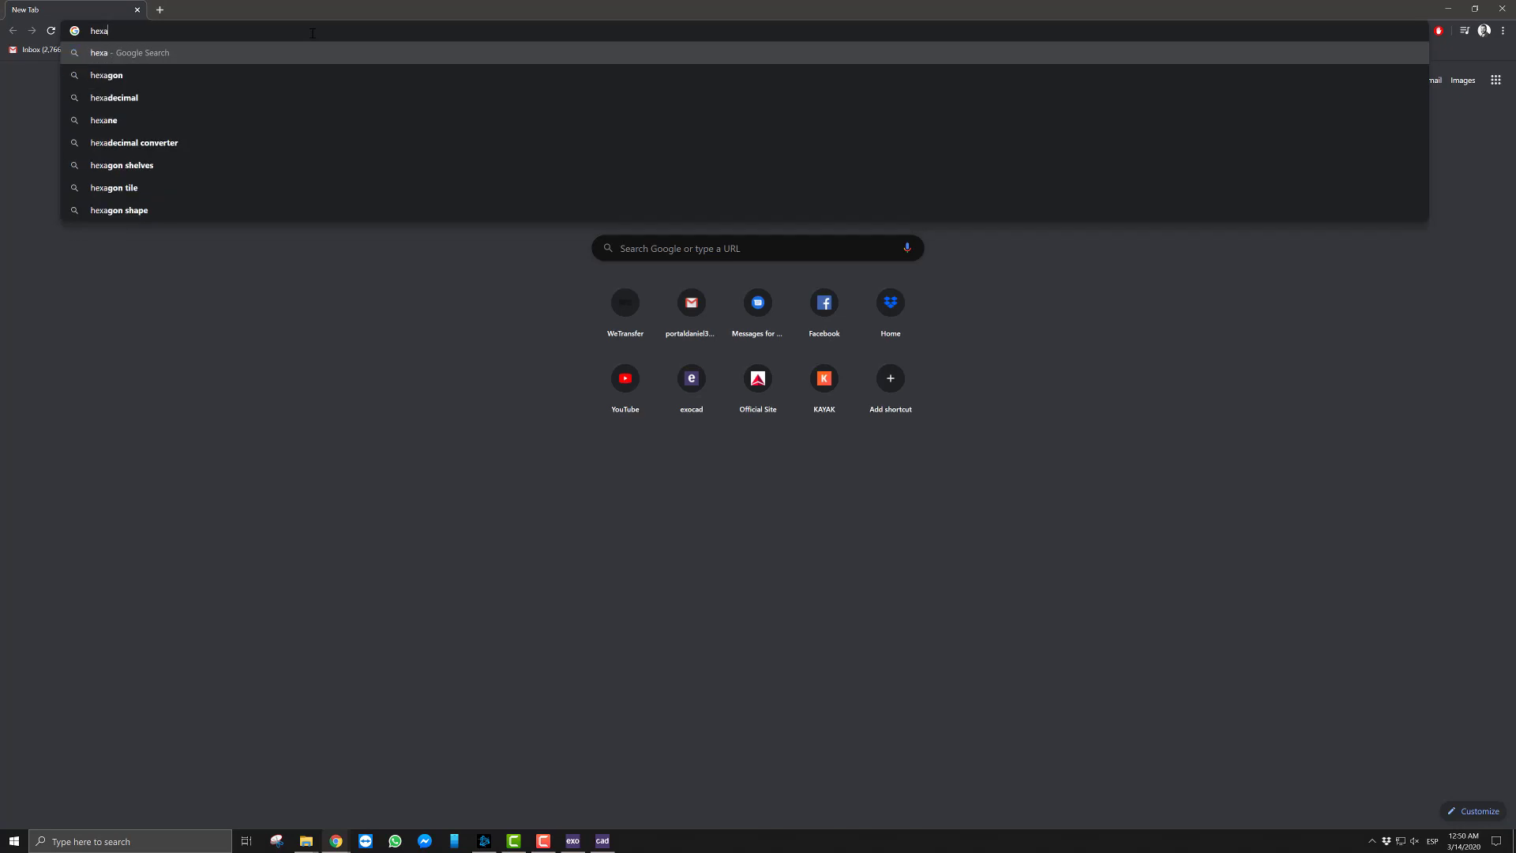
{"action": "type", "text": "decimal color "}
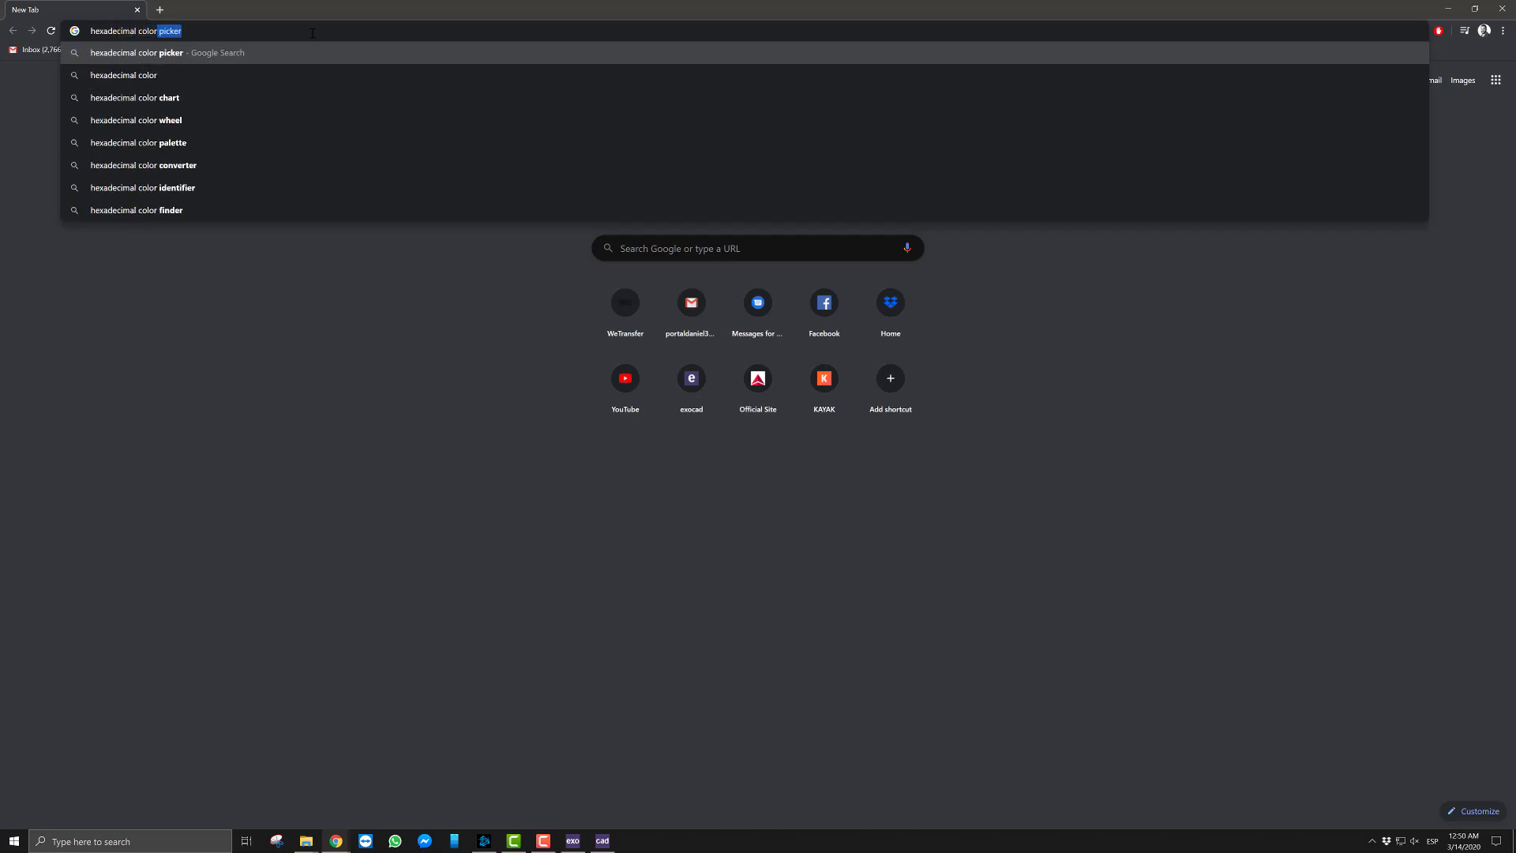
{"action": "type", "text": "s"}
{"action": "key", "text": "Return"}
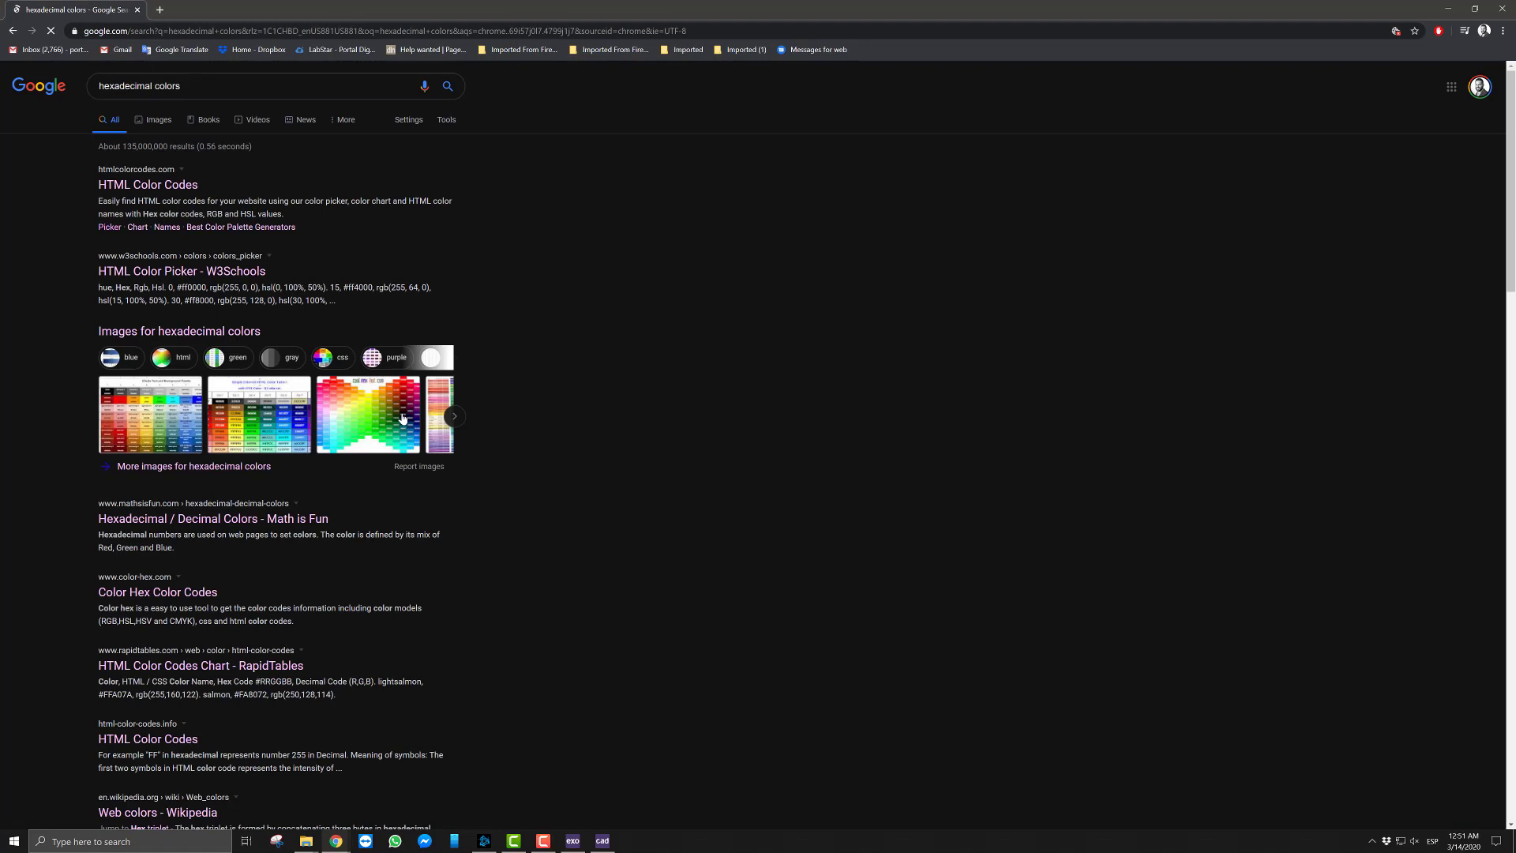
{"action": "left_click", "coordinate": [153, 187]}
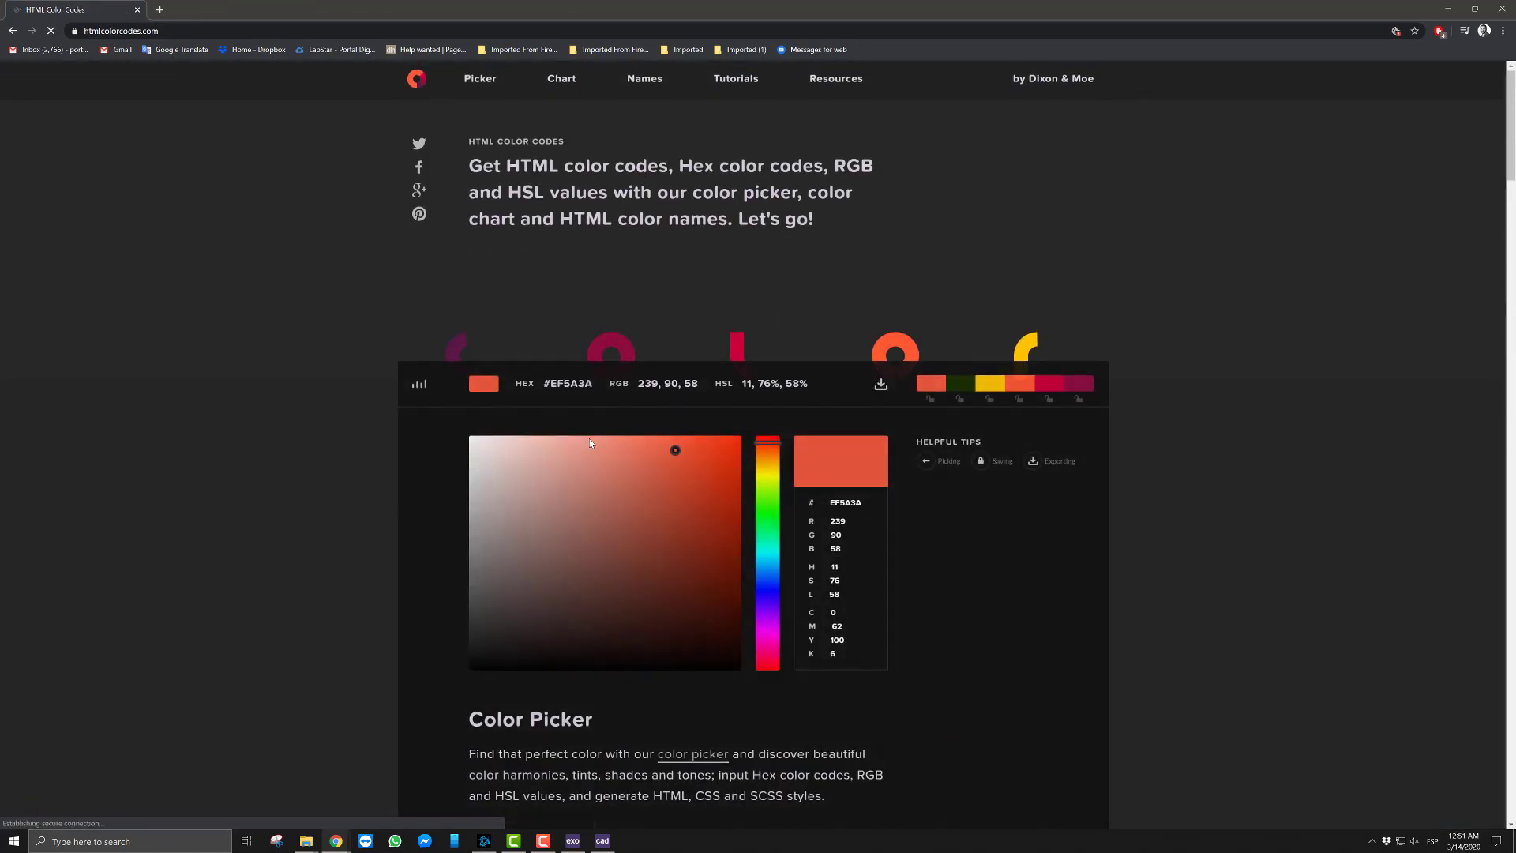
Set the colour picker to the olive shade #727040 and minimize Chrome
{"action": "mouse_move", "coordinate": [671, 450]}
{"action": "left_mouse_down"}
{"action": "mouse_move", "coordinate": [627, 518]}
{"action": "mouse_move", "coordinate": [641, 558]}
{"action": "mouse_move", "coordinate": [537, 507]}
{"action": "mouse_move", "coordinate": [616, 537]}
{"action": "mouse_move", "coordinate": [589, 582]}
{"action": "mouse_move", "coordinate": [588, 562]}
{"action": "left_mouse_up"}
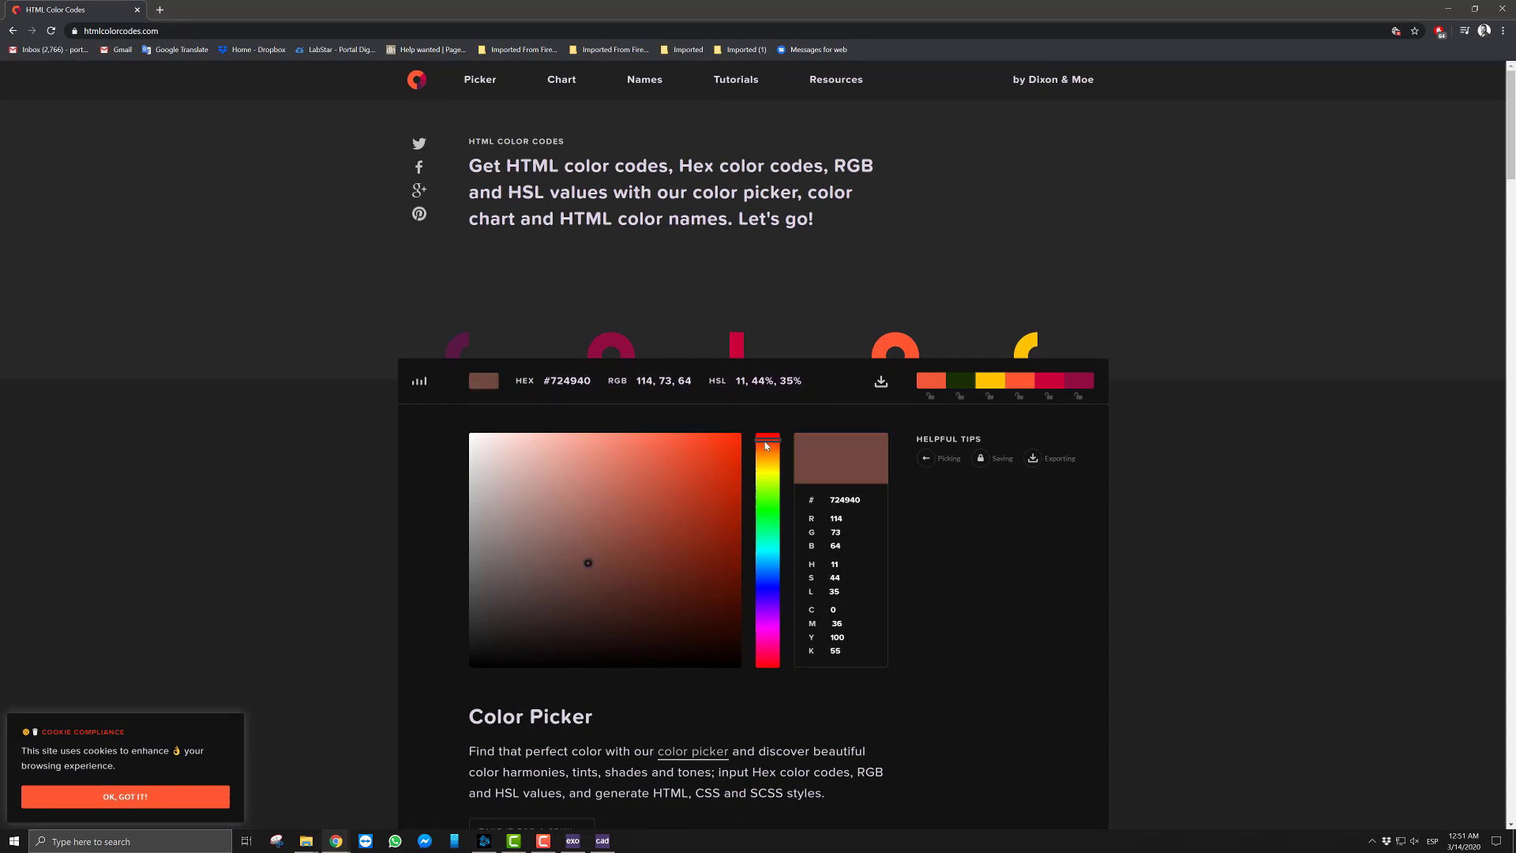
{"action": "left_click_drag", "start_coordinate": [765, 446], "coordinate": [868, 499]}
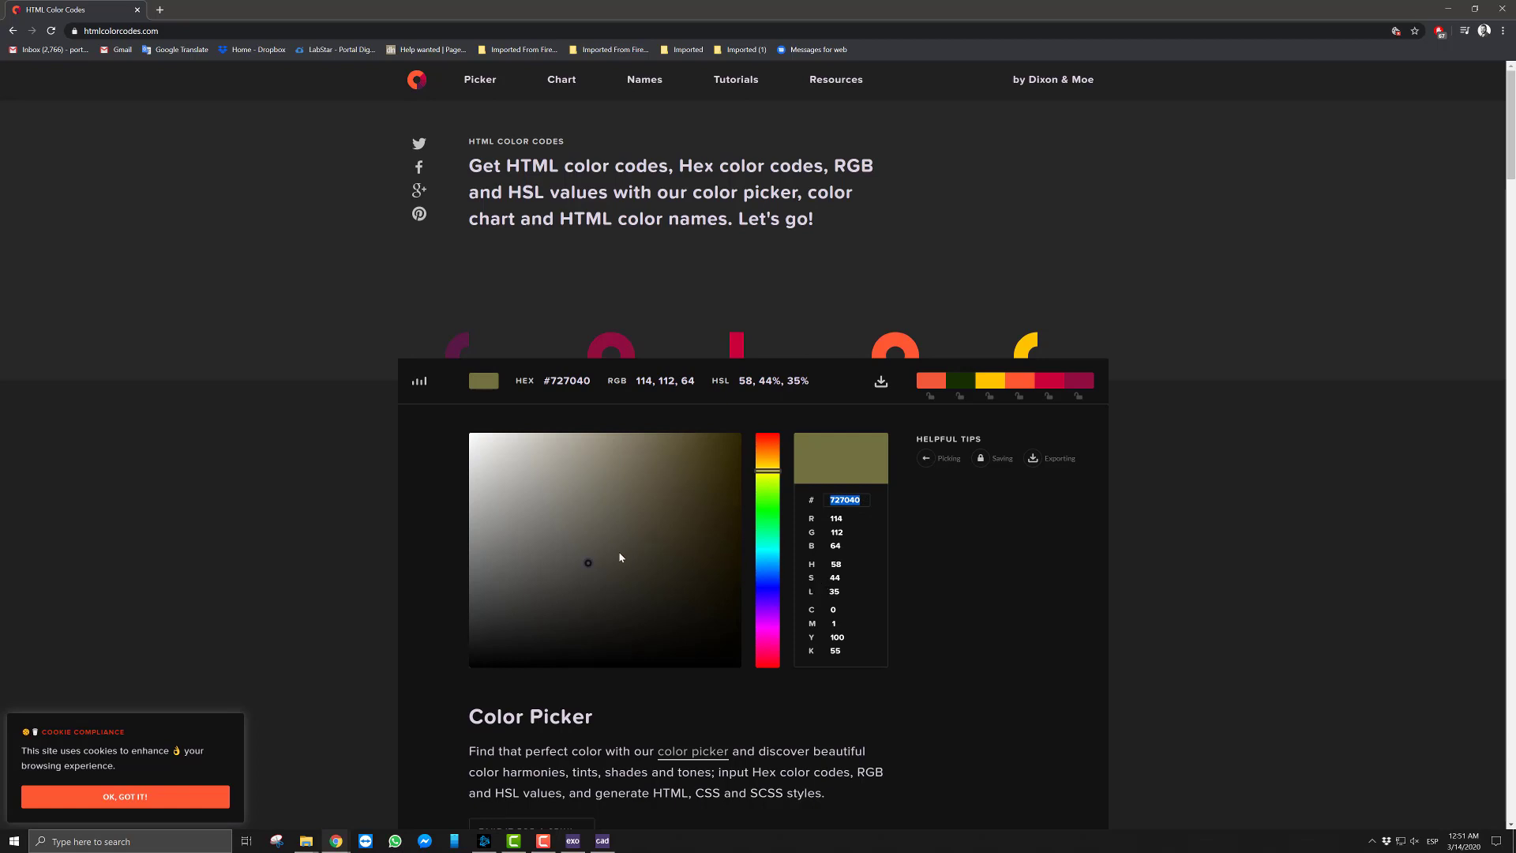
{"action": "left_click", "coordinate": [1227, 205]}
{"action": "left_click", "coordinate": [1452, 8]}
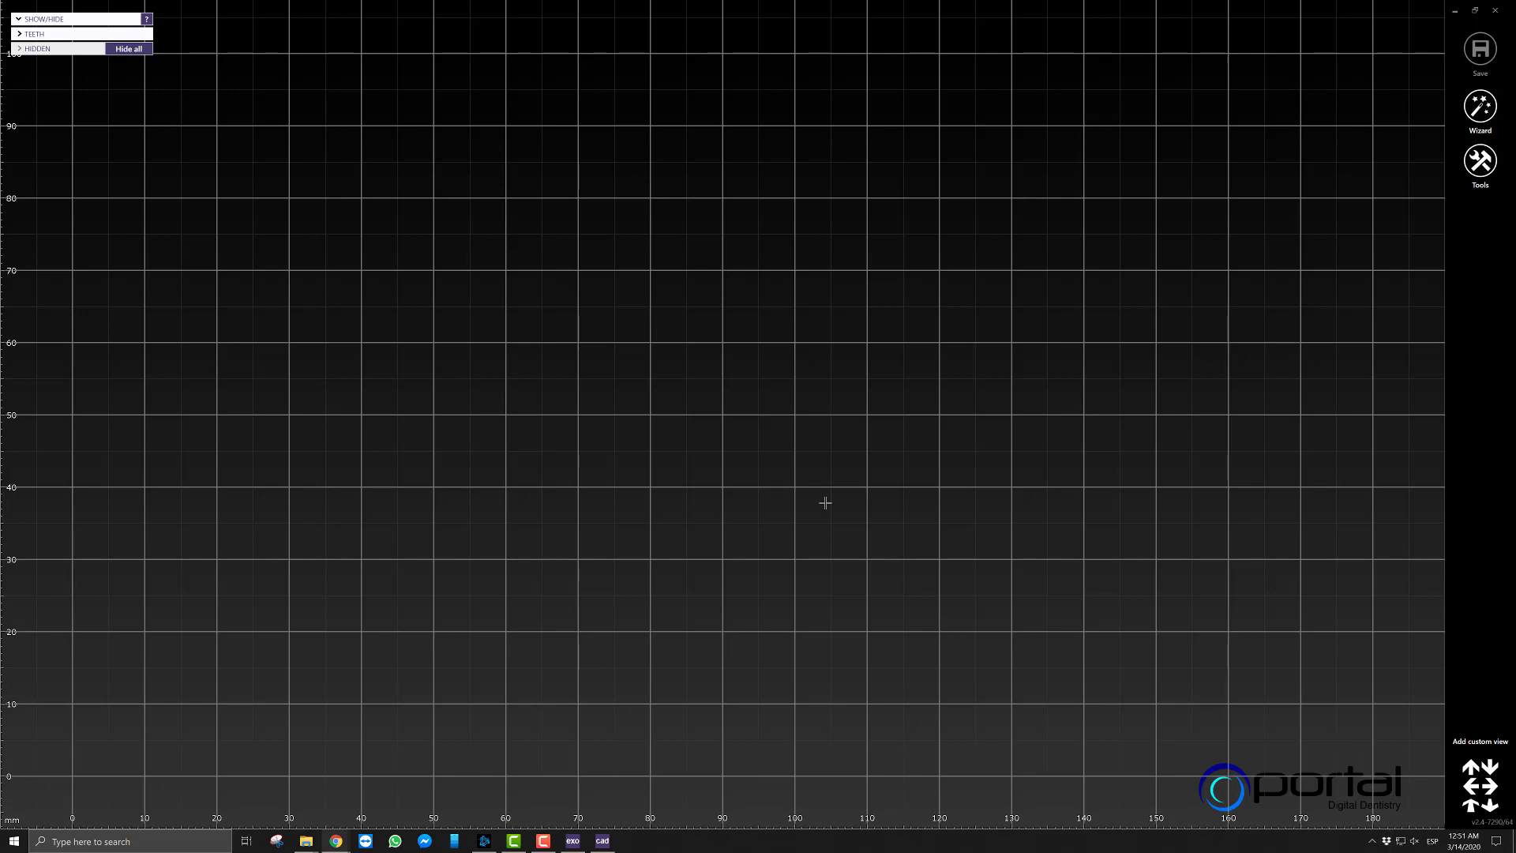
Open colors.xml from the DentalCADApp config folder in Notepad++
{"action": "mouse_move", "coordinate": [313, 842]}
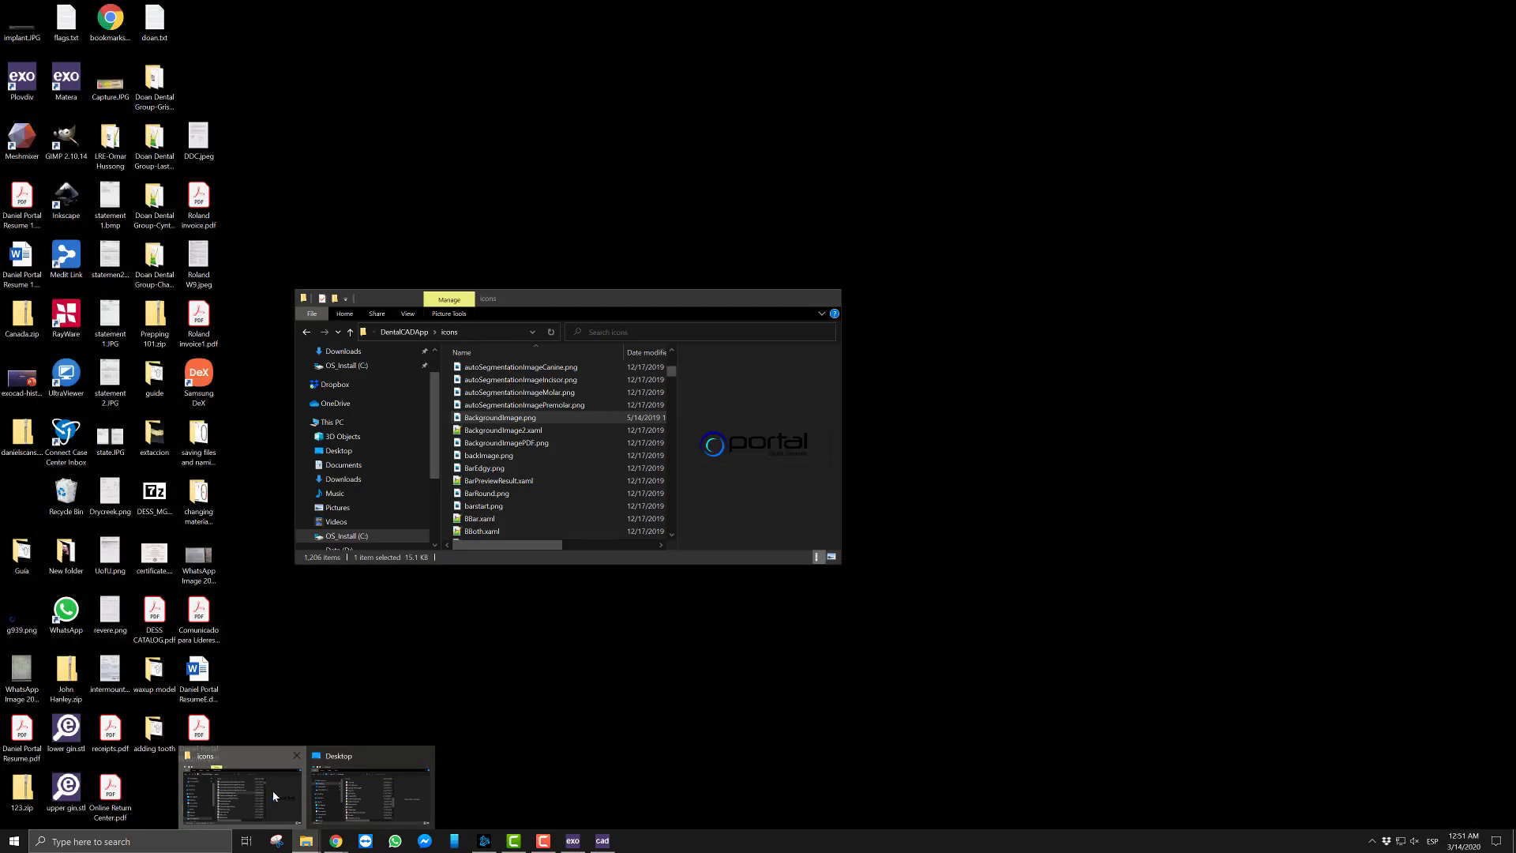
{"action": "left_click", "coordinate": [273, 790]}
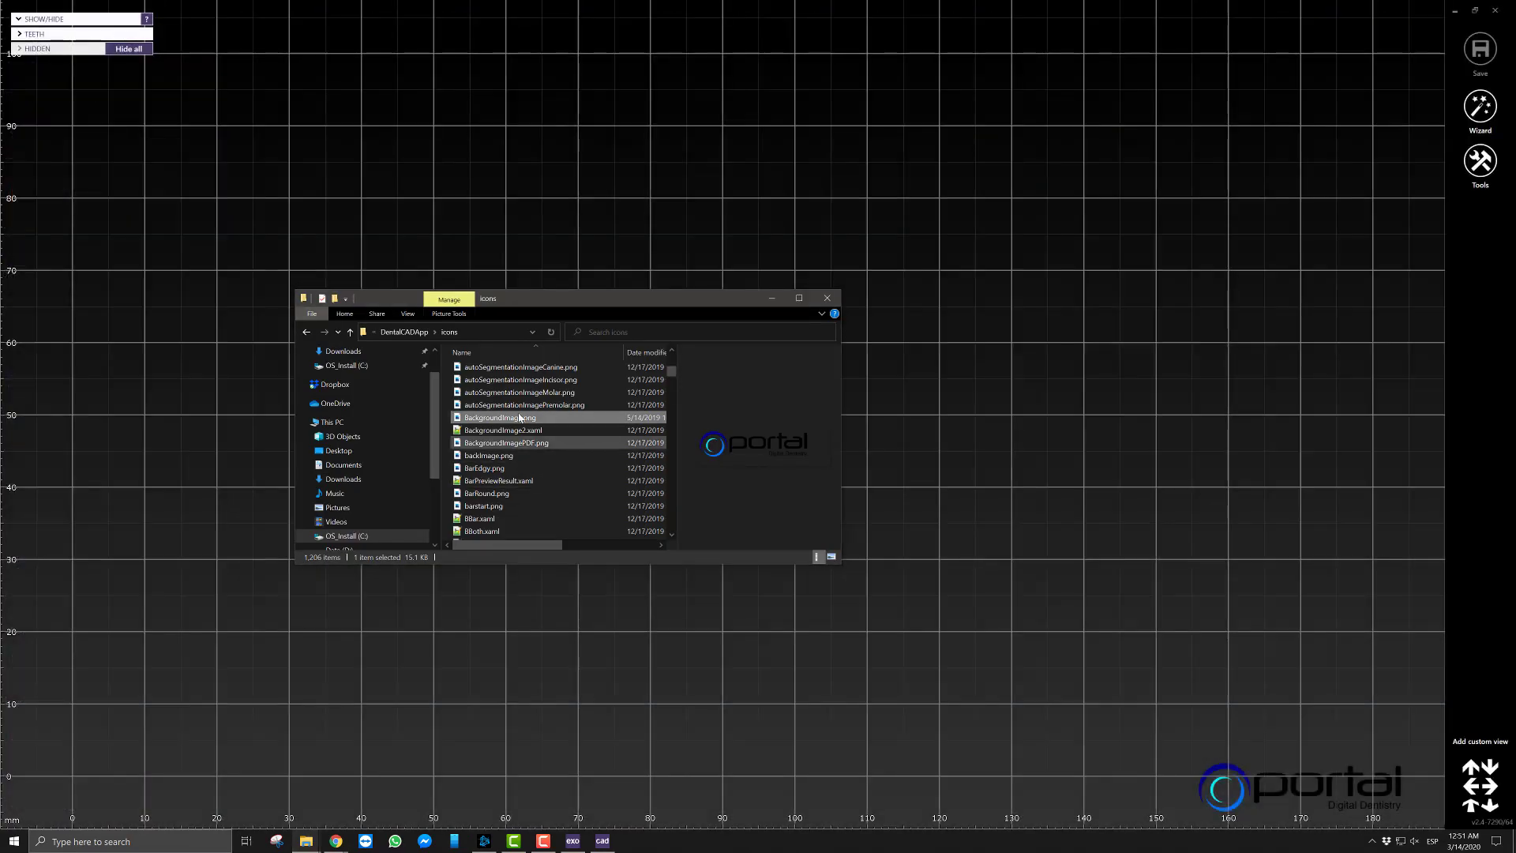
{"action": "left_click", "coordinate": [398, 332]}
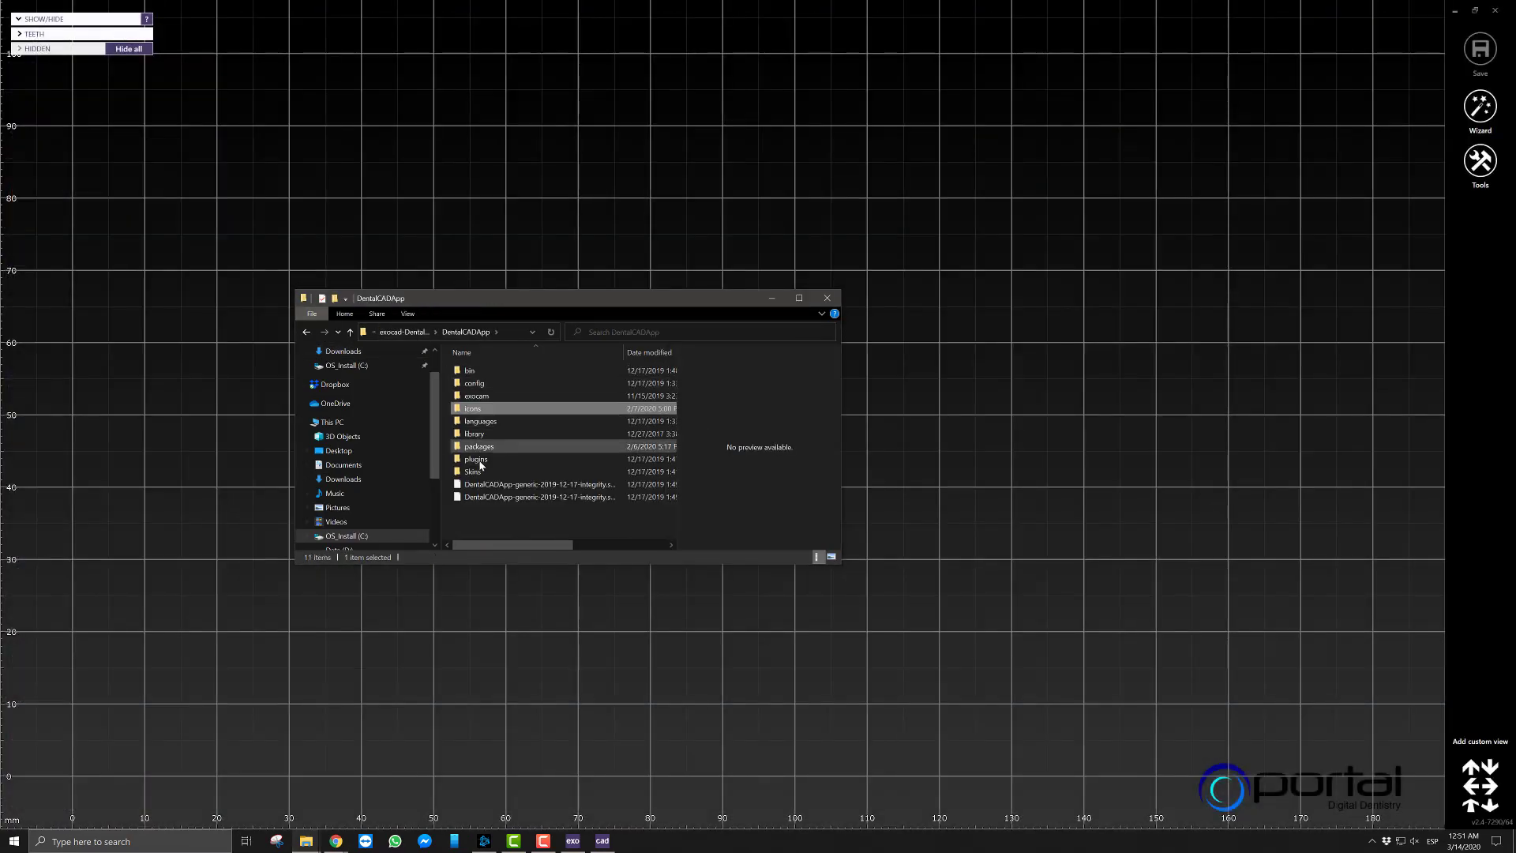
{"action": "double_click", "coordinate": [478, 383]}
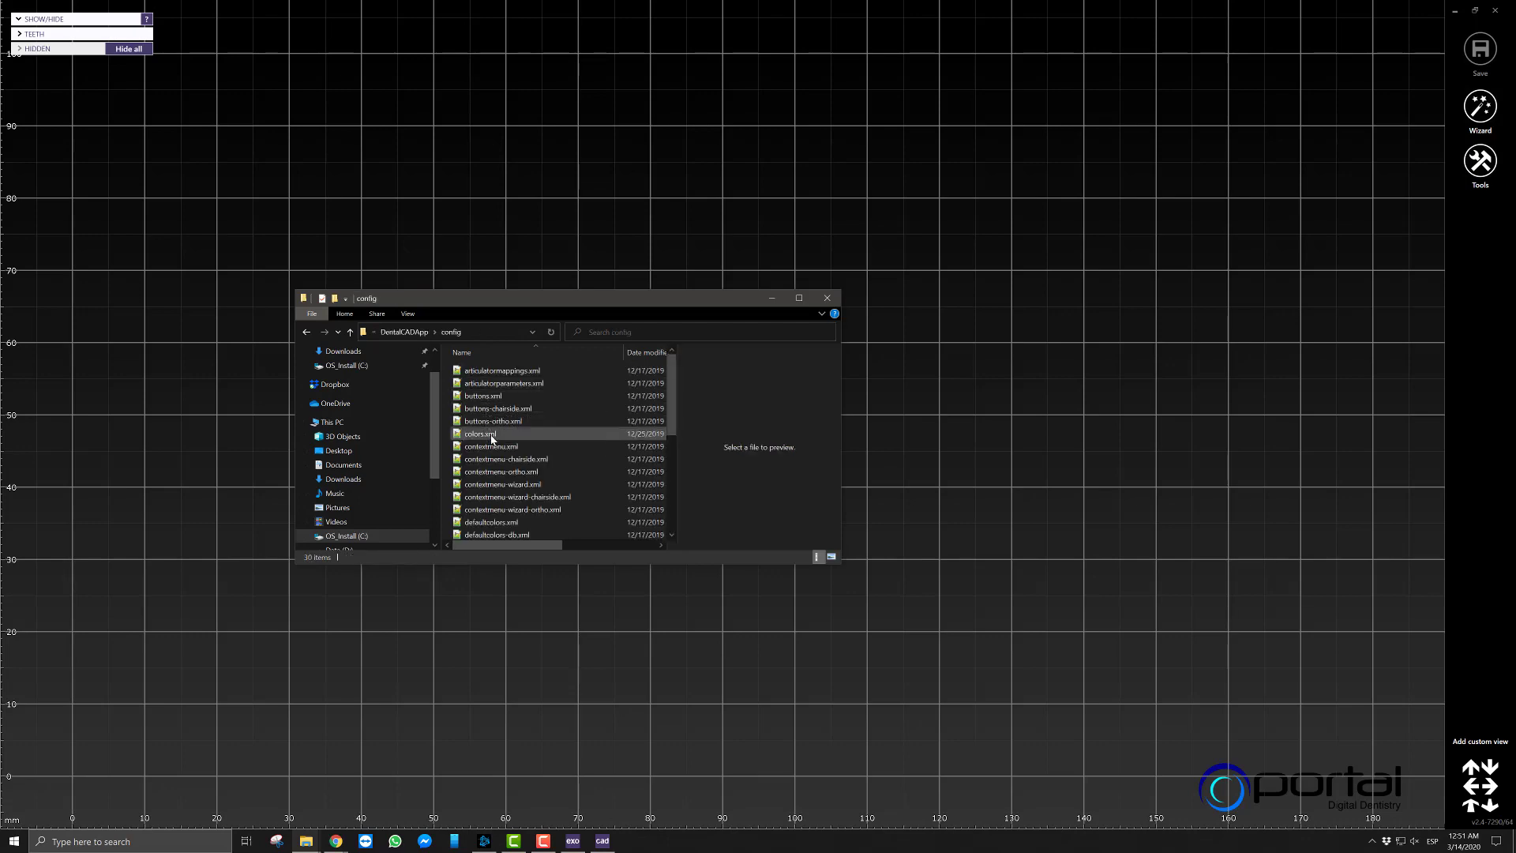
{"action": "double_click", "coordinate": [491, 436]}
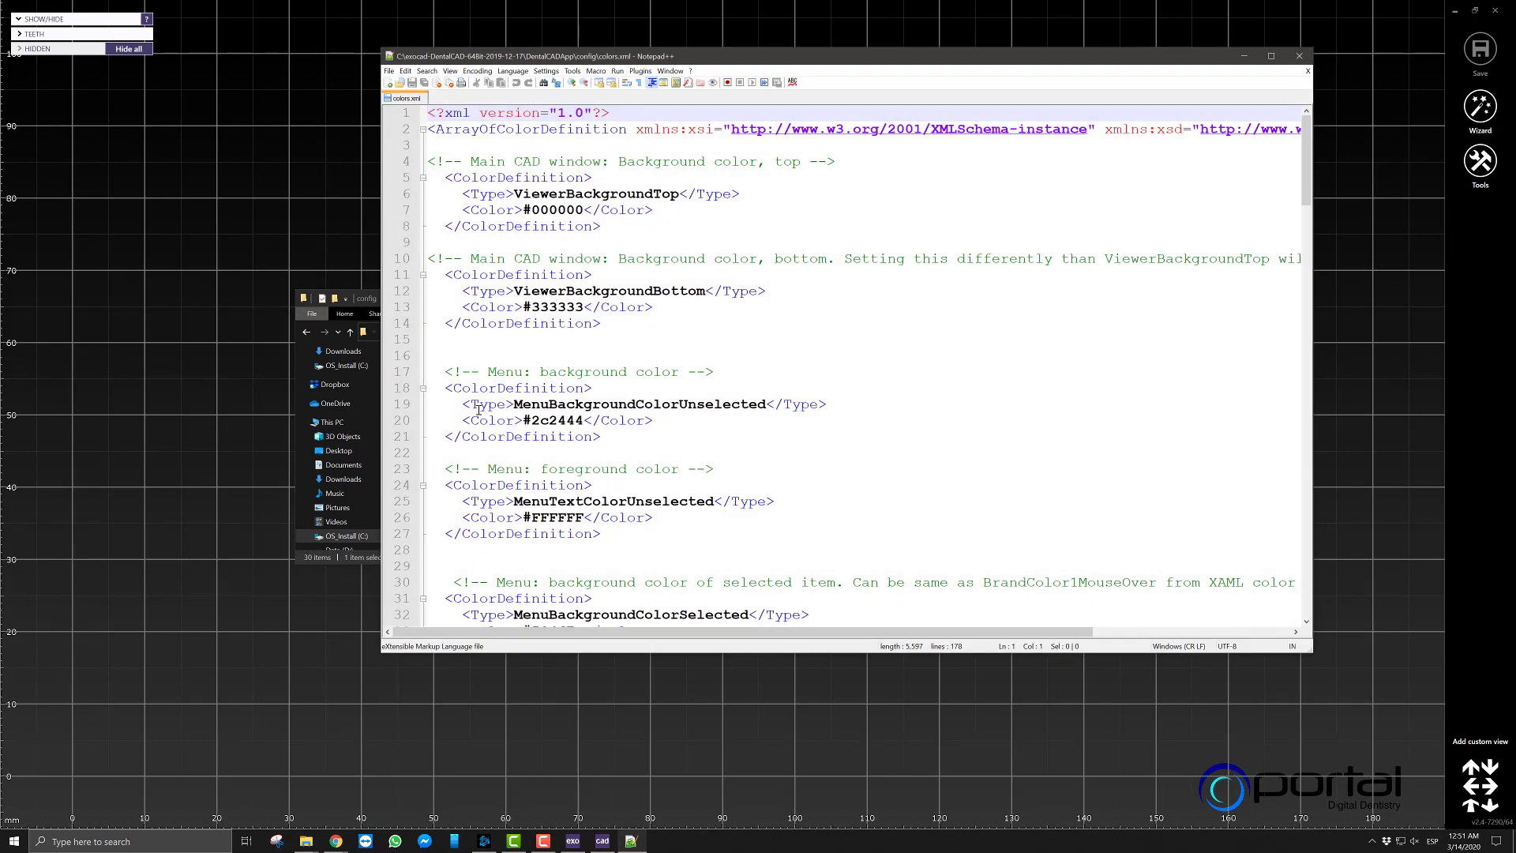
Review the viewer background entries on lines 4–14 of colors.xml, then bring the config folder back
{"action": "left_click_drag", "start_coordinate": [572, 57], "coordinate": [584, 95]}
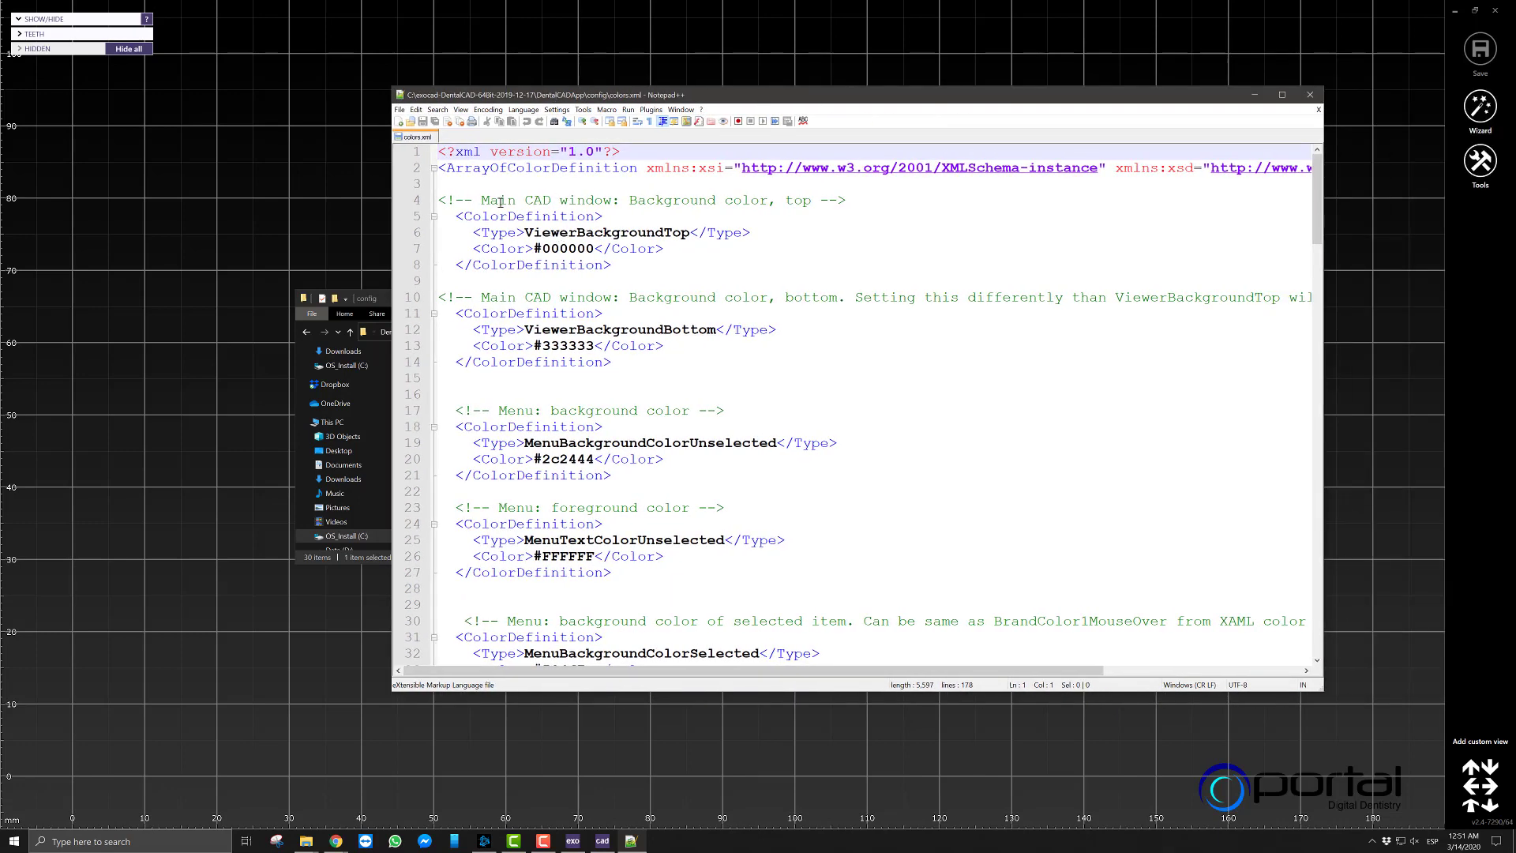
{"action": "left_click_drag", "start_coordinate": [490, 197], "coordinate": [779, 357]}
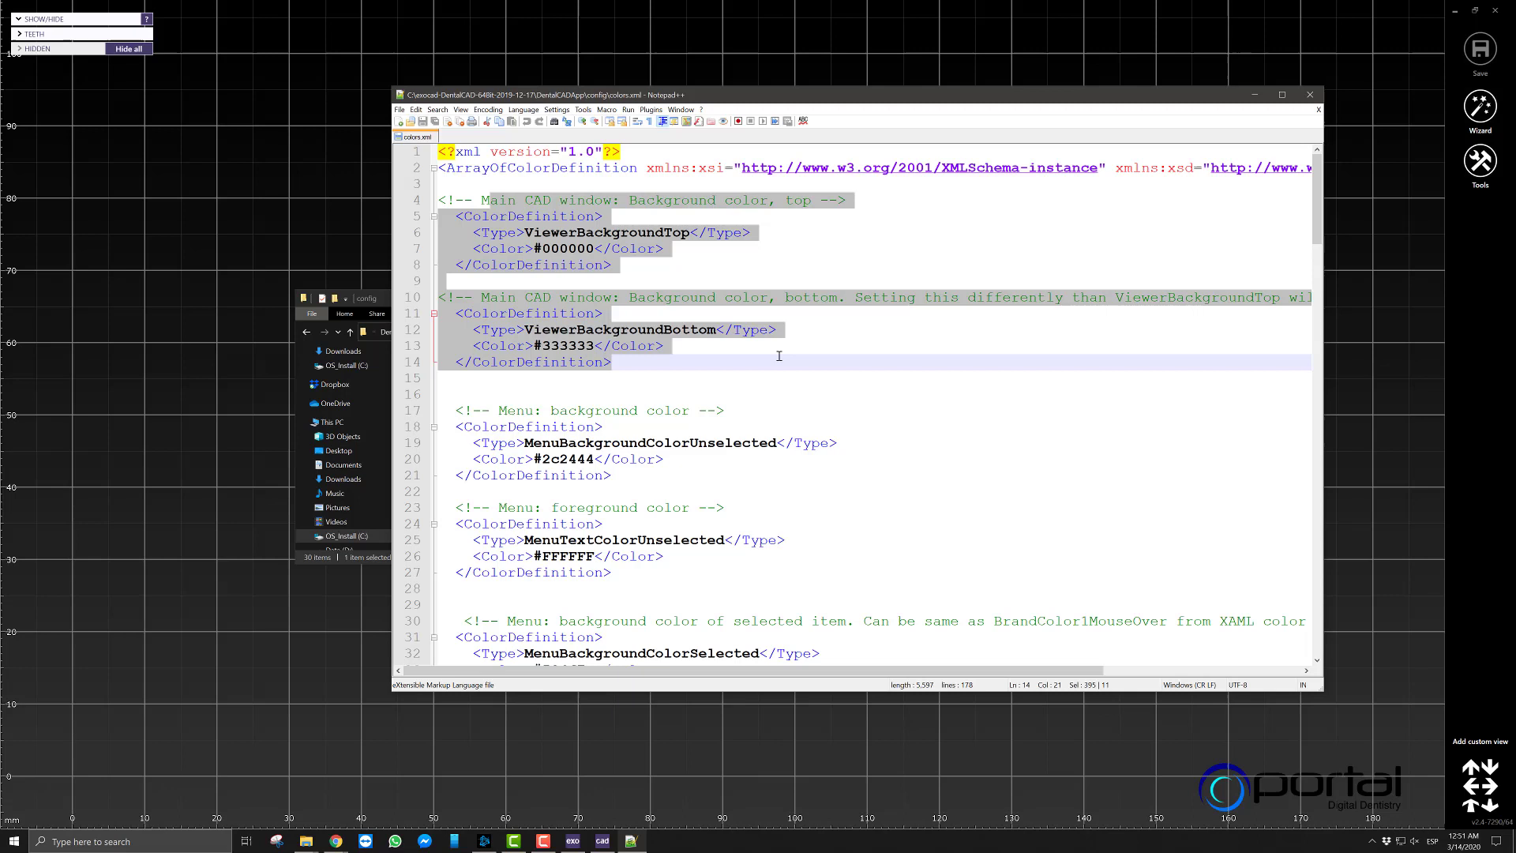
{"action": "left_click", "coordinate": [778, 357]}
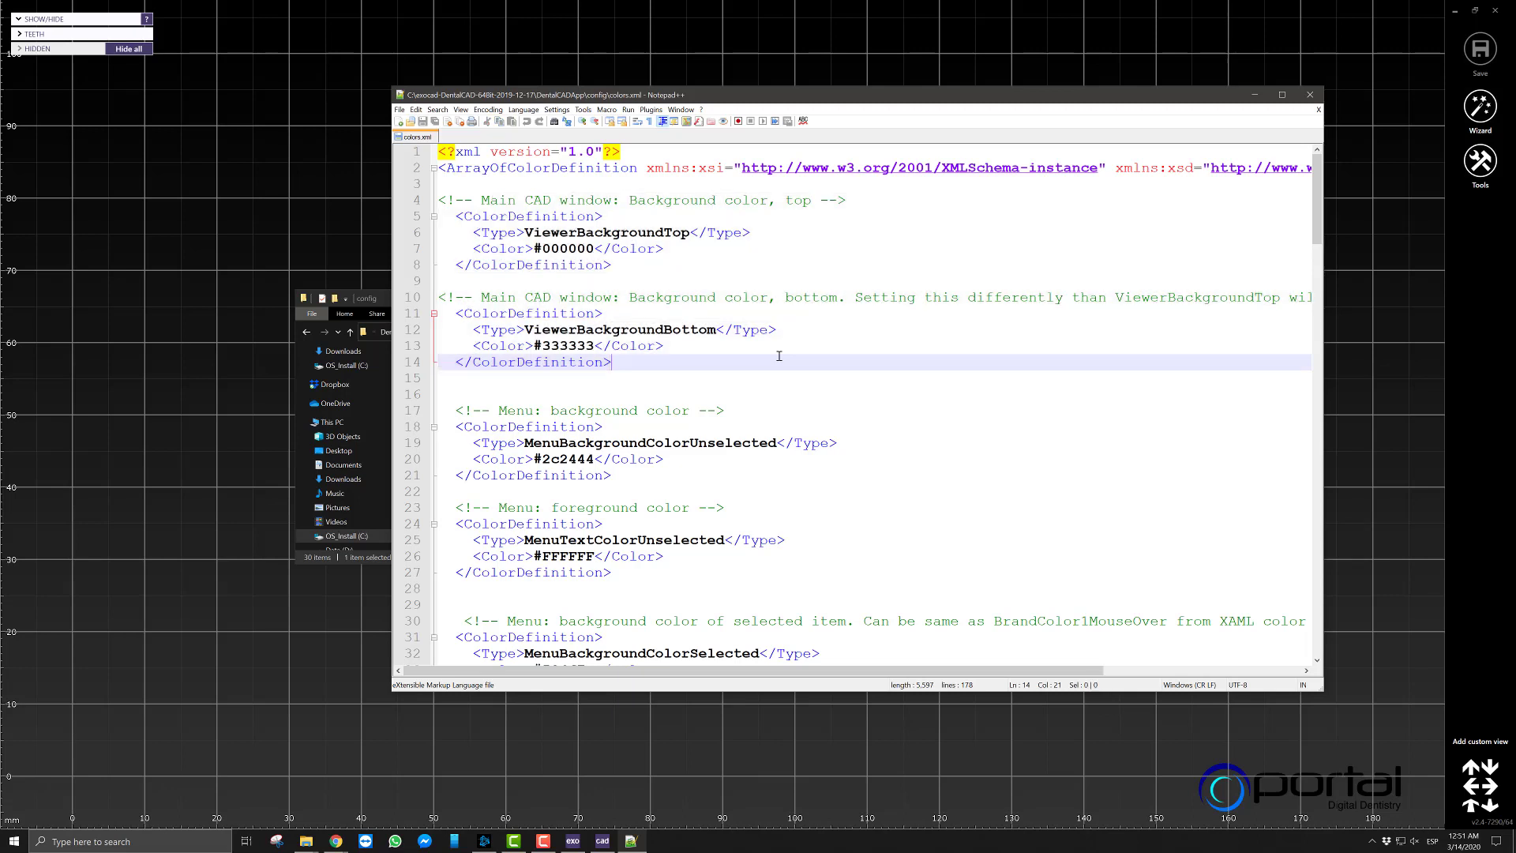
{"action": "left_click", "coordinate": [382, 307]}
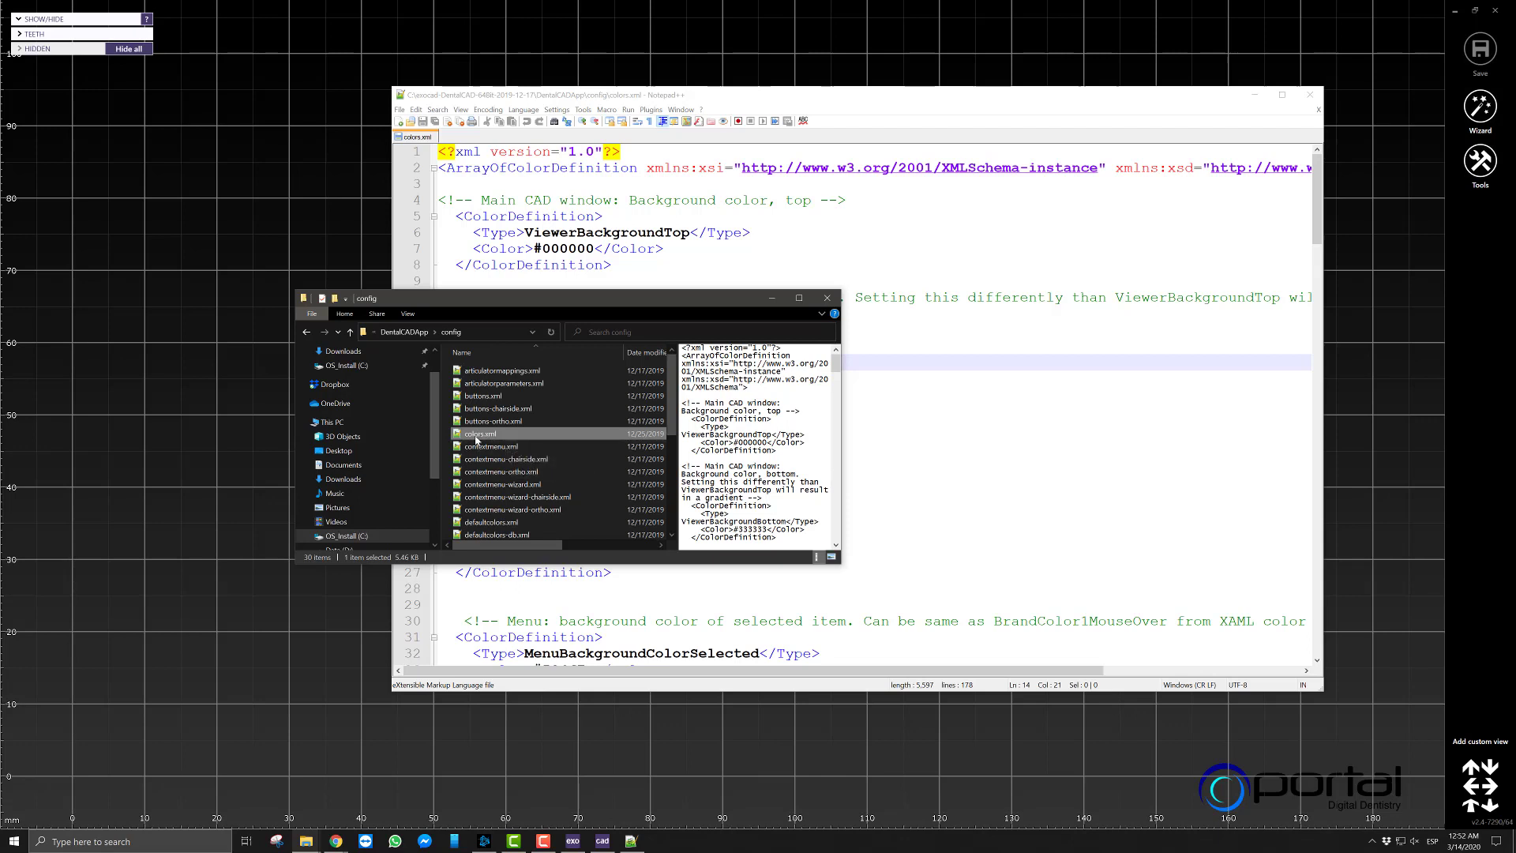
Duplicate colors.xml as a backup named colors - Copy.xml
{"action": "key", "text": "ctrl+c"}
{"action": "key", "text": "ctrl+v"}
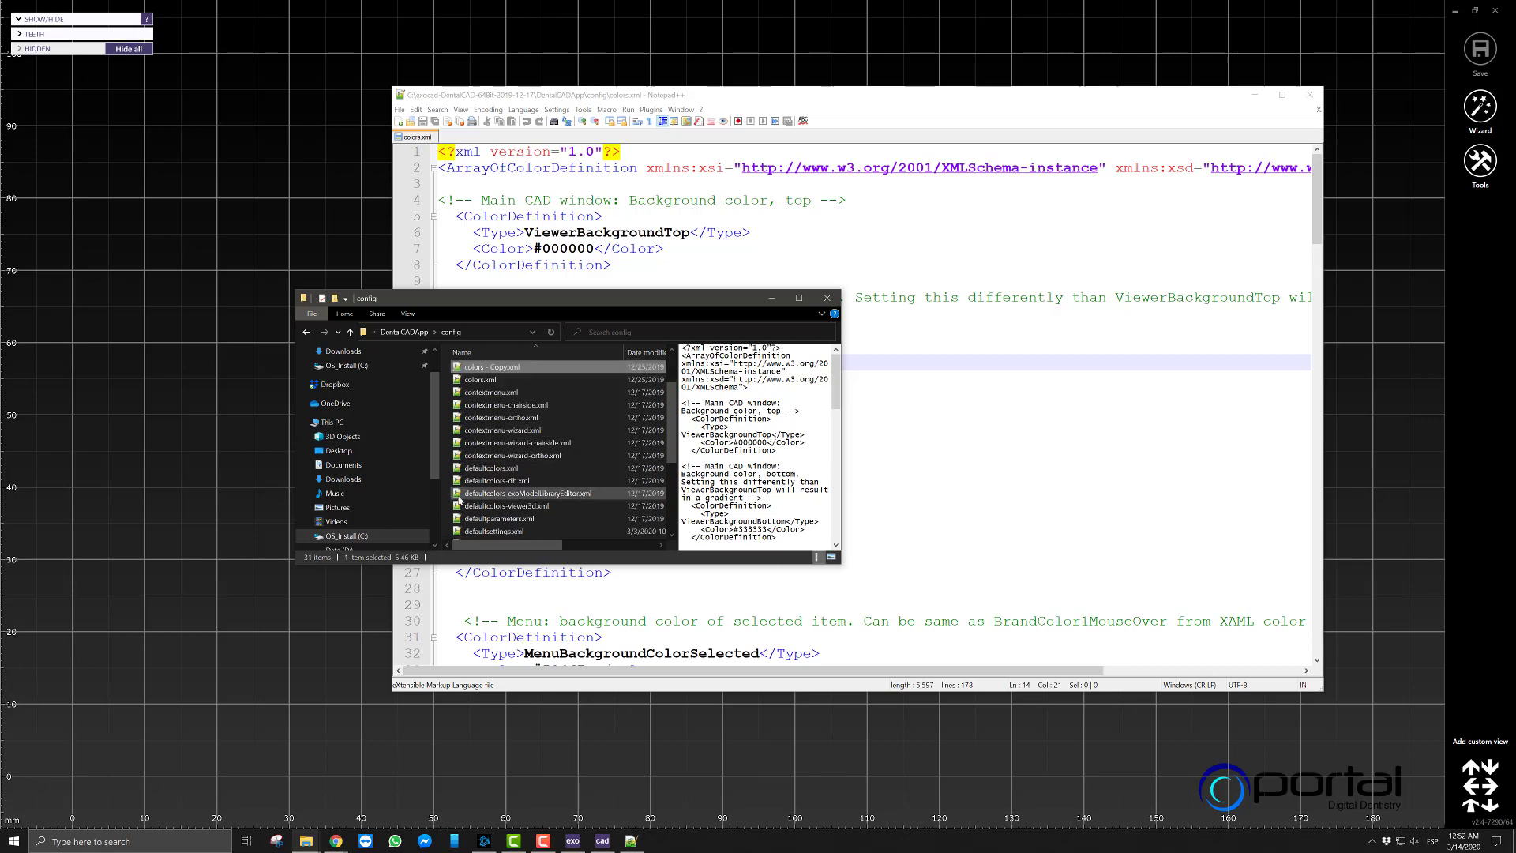
{"action": "left_click", "coordinate": [484, 382]}
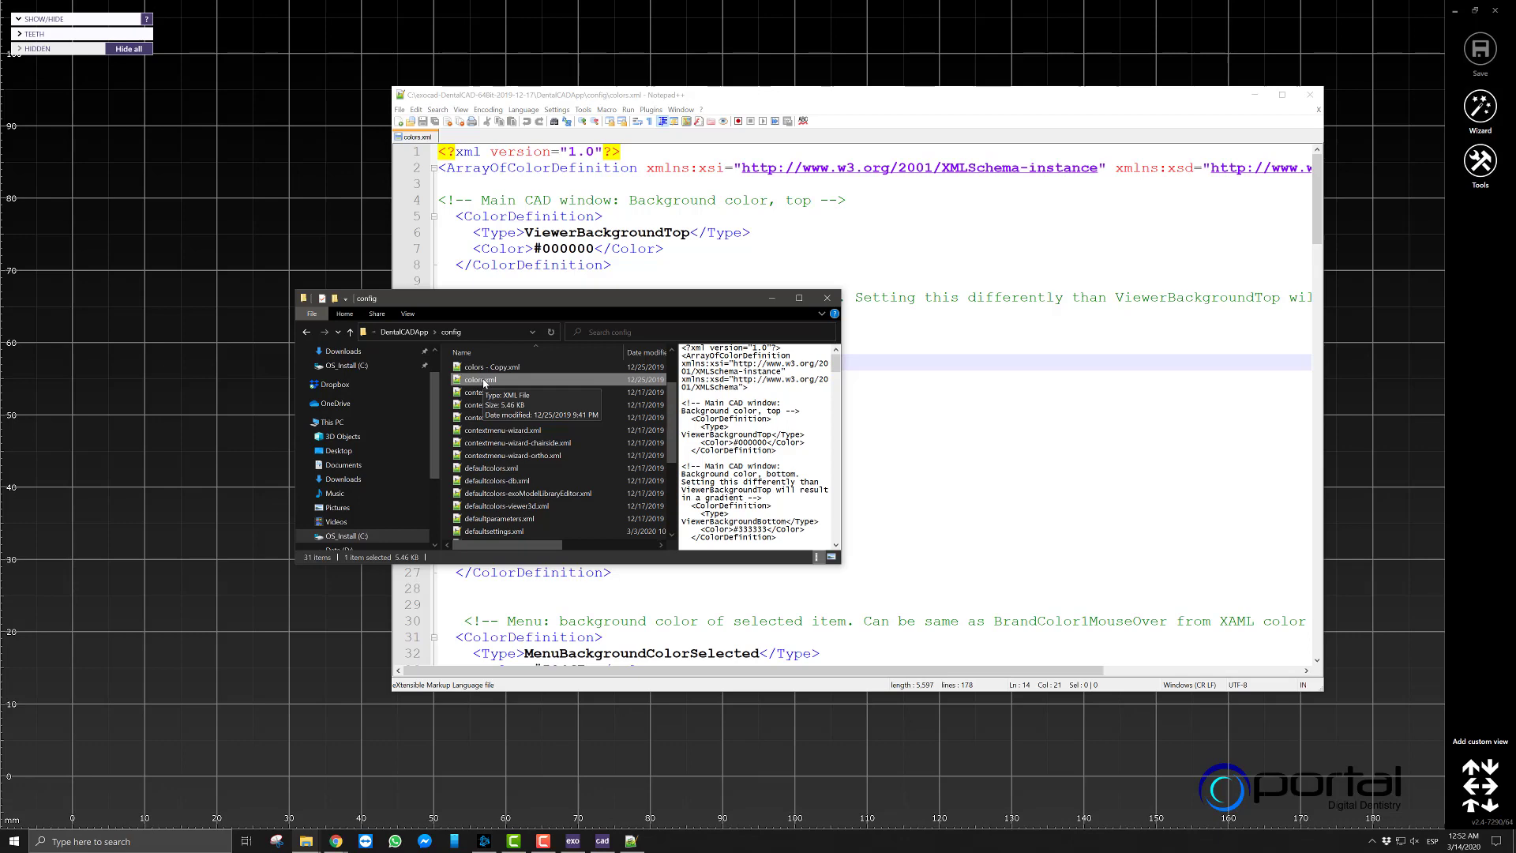
Remove the stray space after ViewerBackgroundTop in colors.xml
{"action": "double_click", "coordinate": [564, 249]}
{"action": "left_click", "coordinate": [690, 232]}
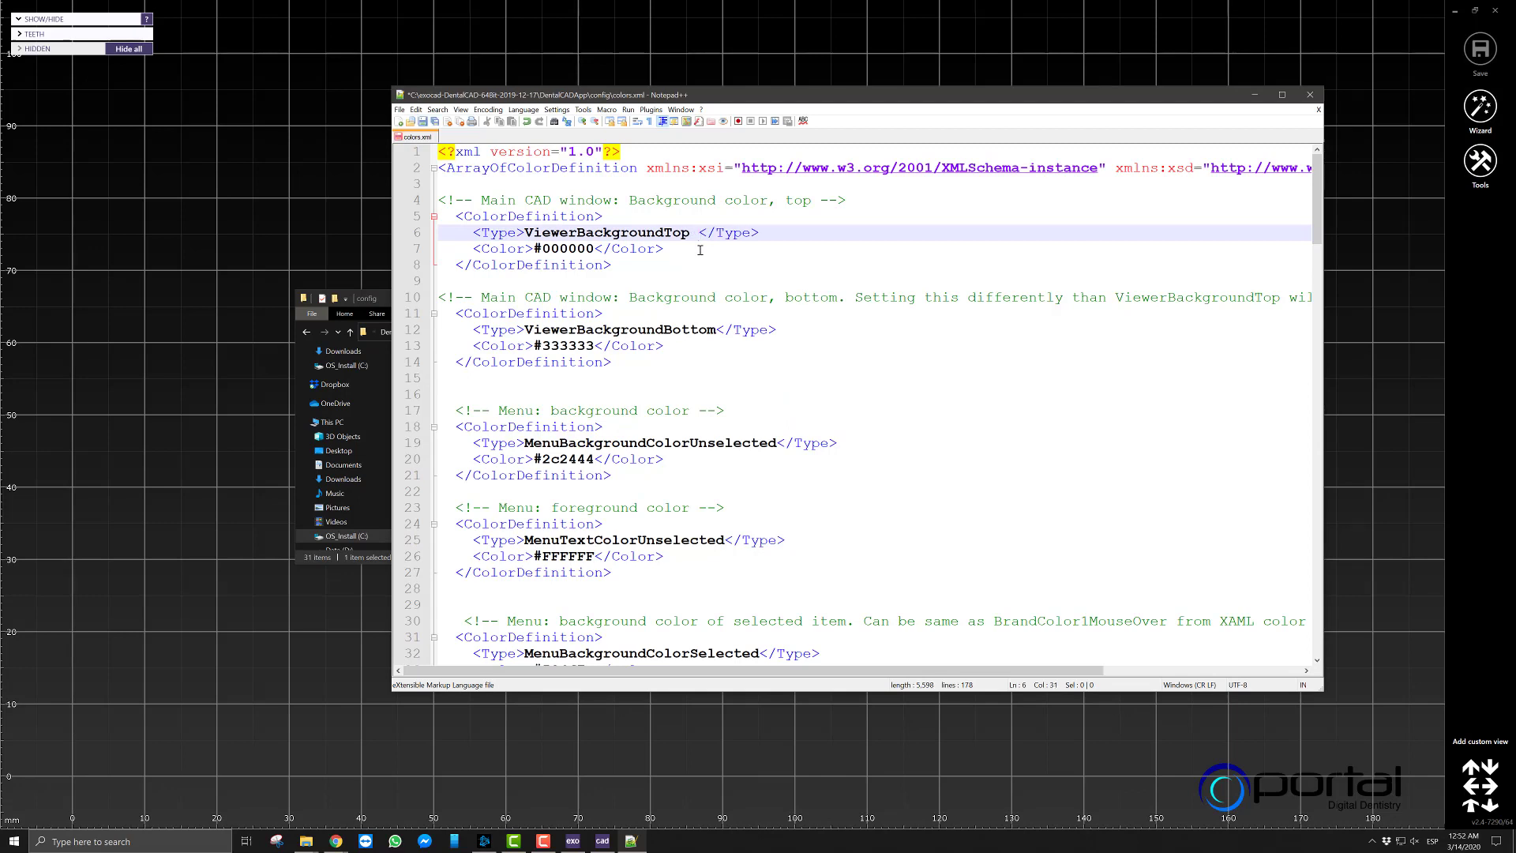
{"action": "key", "text": "BackSpace"}
Check colors.xml and its colors - Copy.xml backup in the config folder, then return to the editor
{"action": "left_click", "coordinate": [387, 298]}
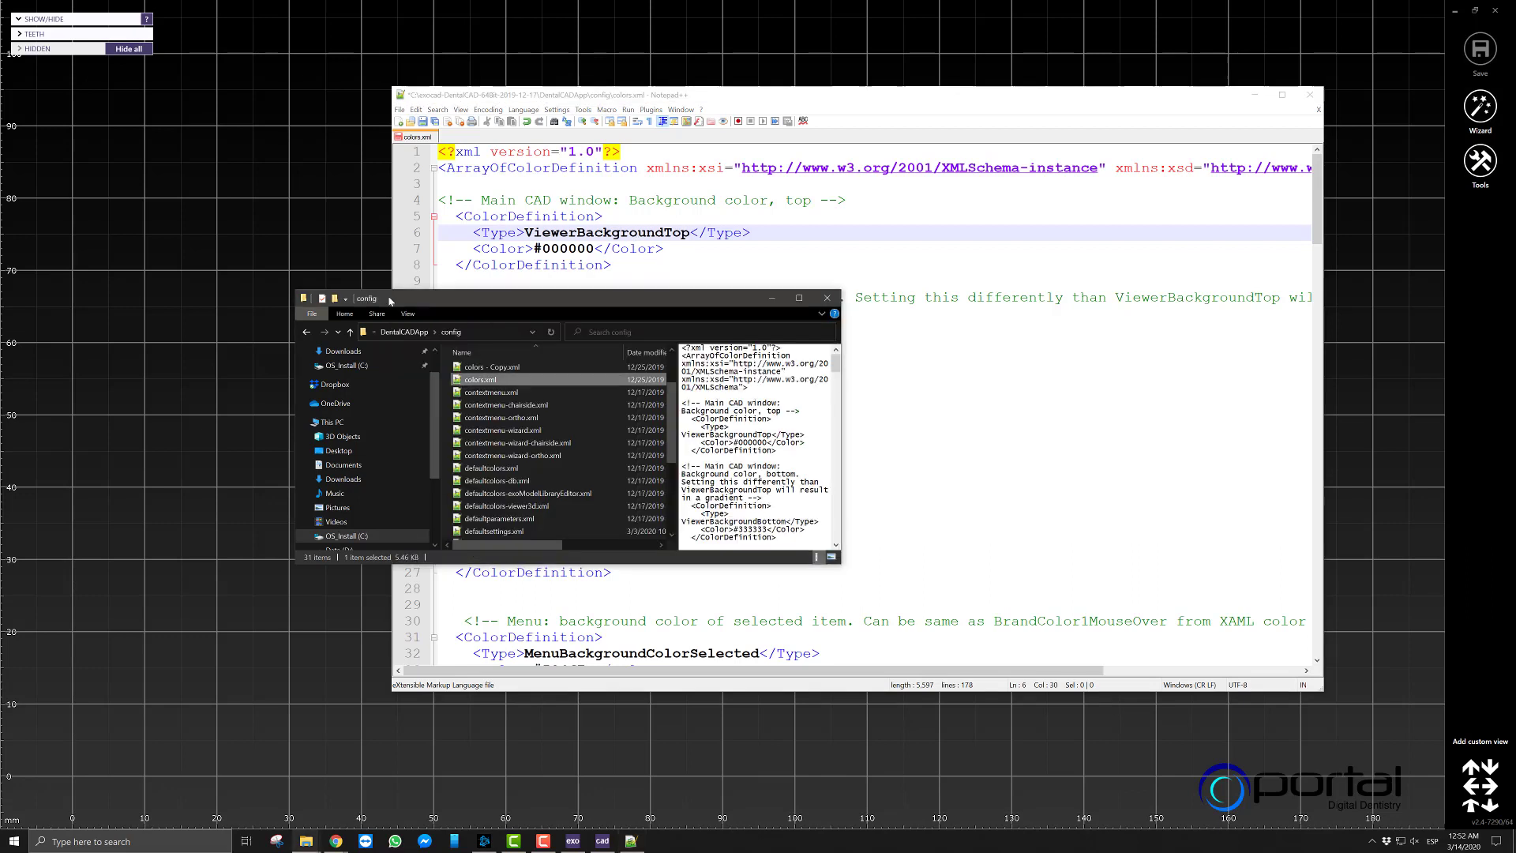
{"action": "left_click", "coordinate": [497, 382]}
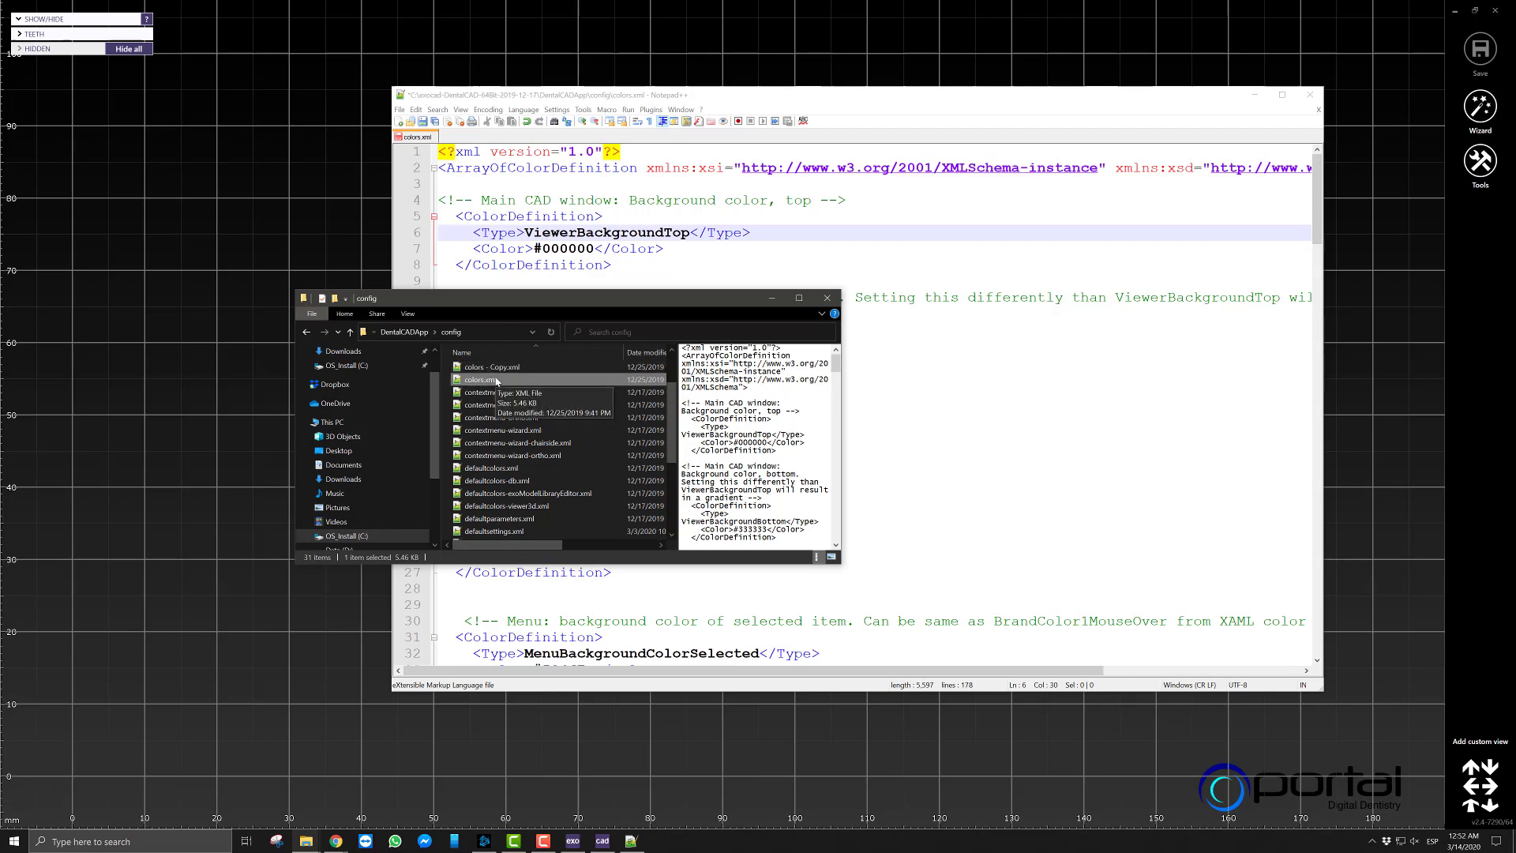
{"action": "left_click", "coordinate": [495, 373]}
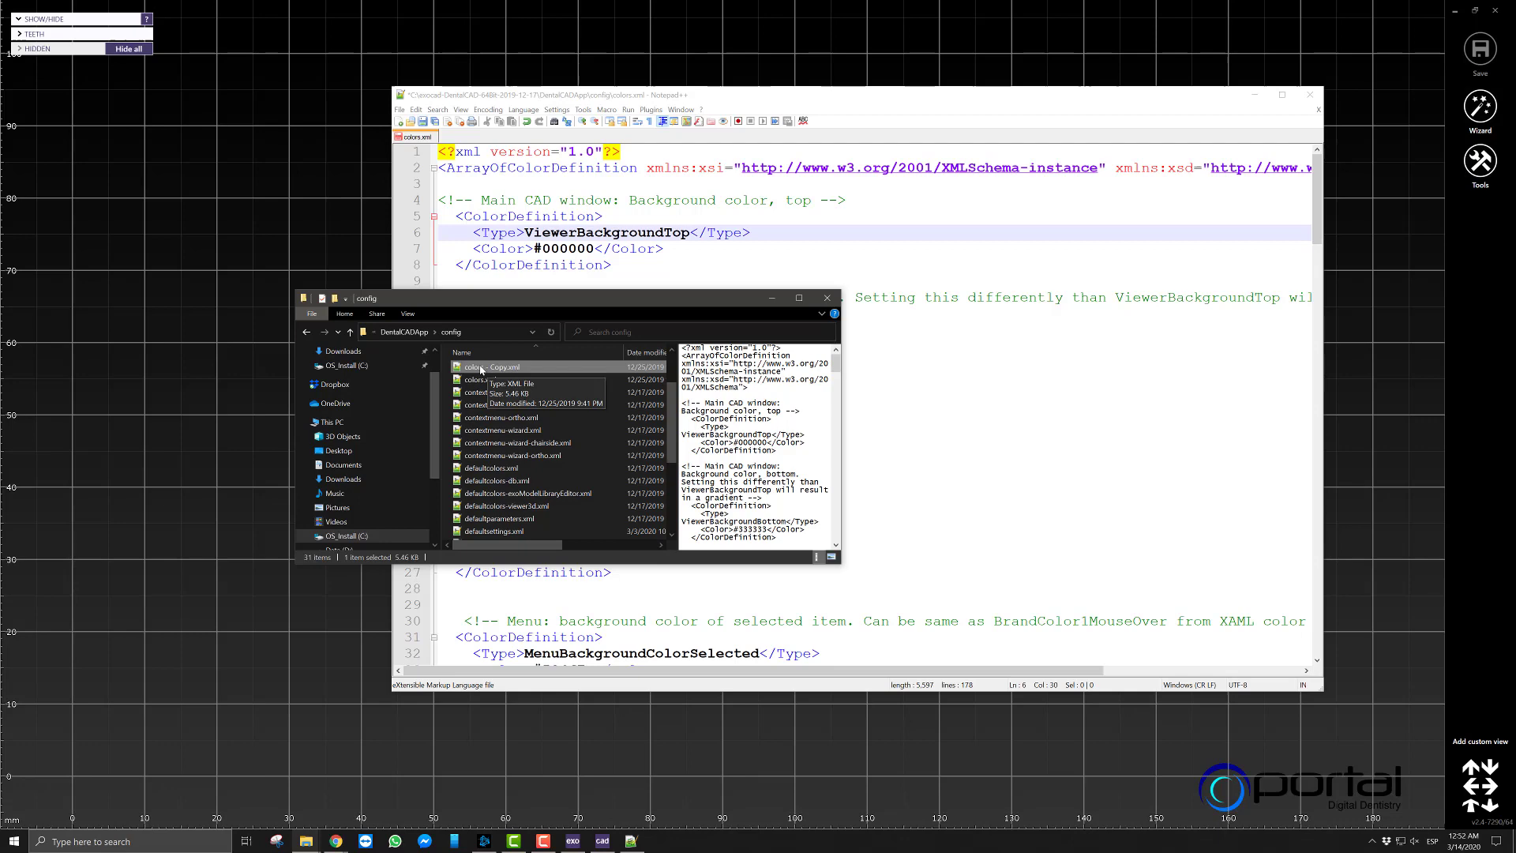
{"action": "left_click", "coordinate": [1063, 446]}
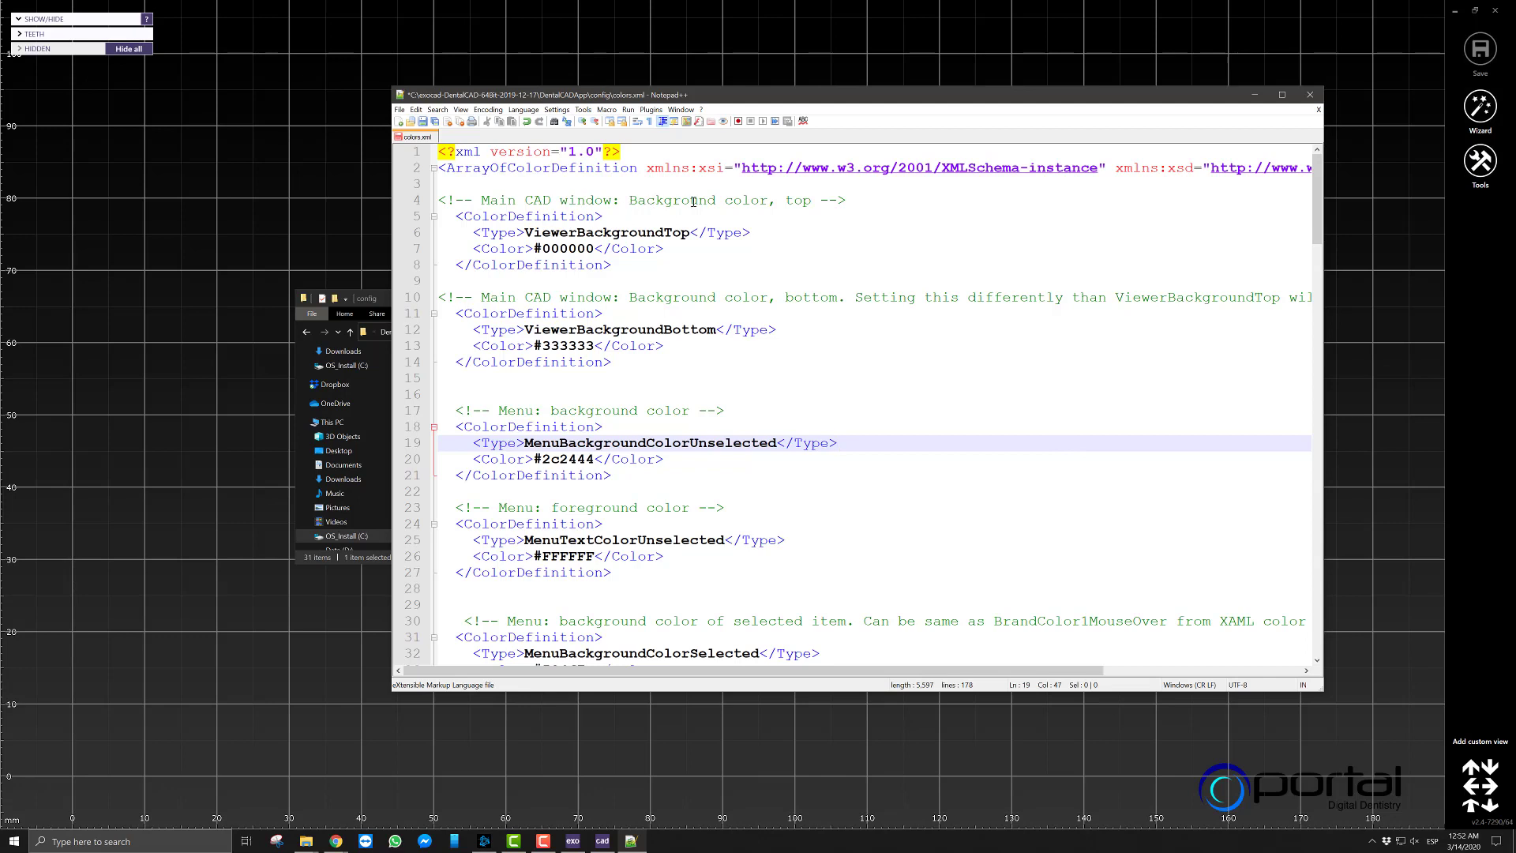
Look over the top colour #000000 and bottom colour #333333 entries and their comments
{"action": "double_click", "coordinate": [796, 201]}
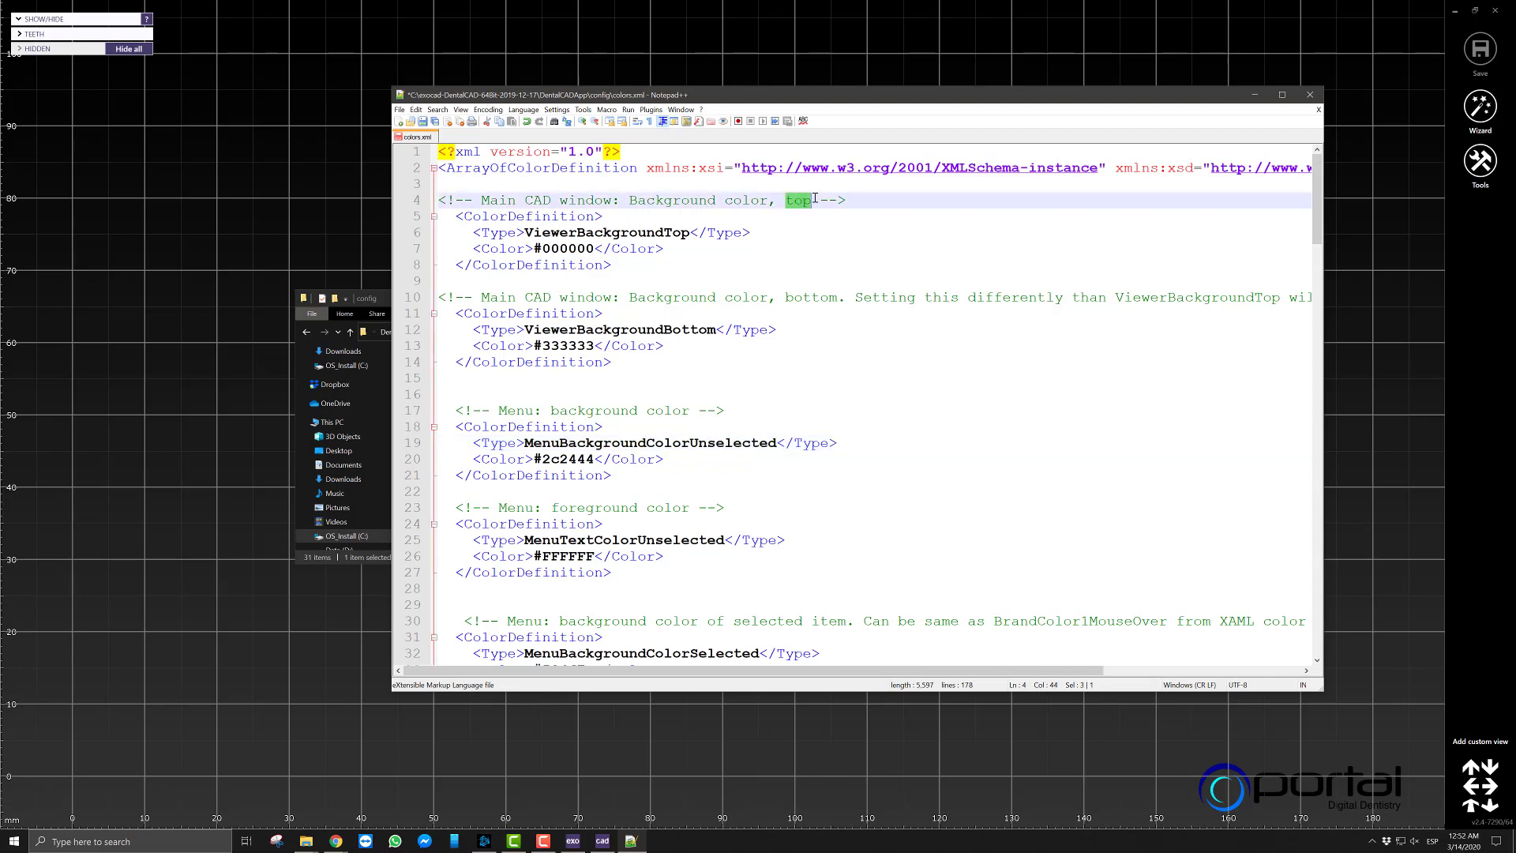
{"action": "left_click_drag", "start_coordinate": [535, 248], "coordinate": [594, 249]}
{"action": "left_click", "coordinate": [604, 260]}
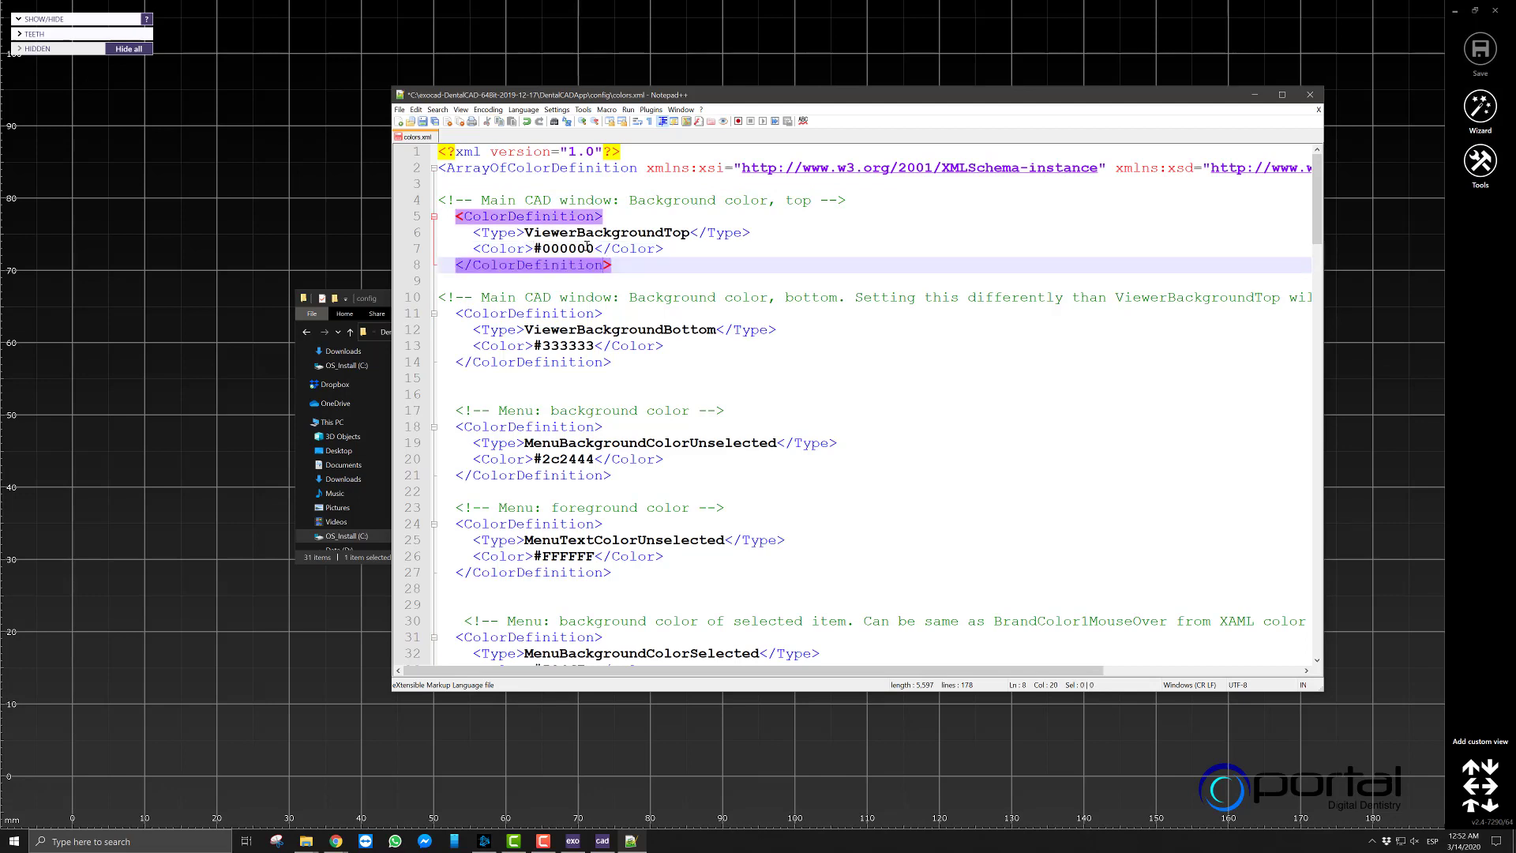
{"action": "left_click", "coordinate": [585, 248]}
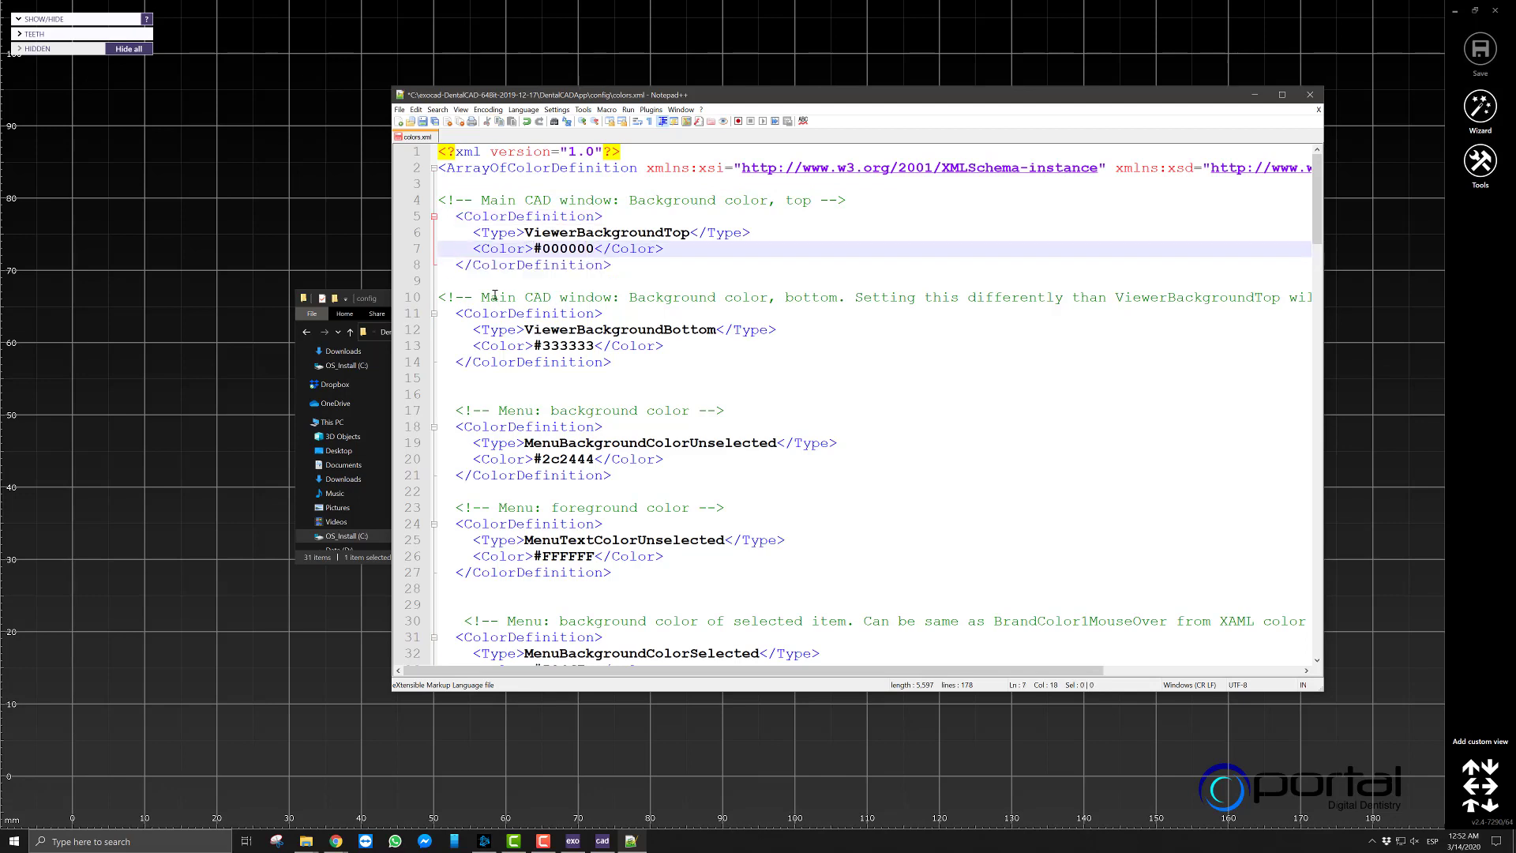
{"action": "left_click_drag", "start_coordinate": [482, 297], "coordinate": [1072, 297]}
{"action": "left_click", "coordinate": [931, 299]}
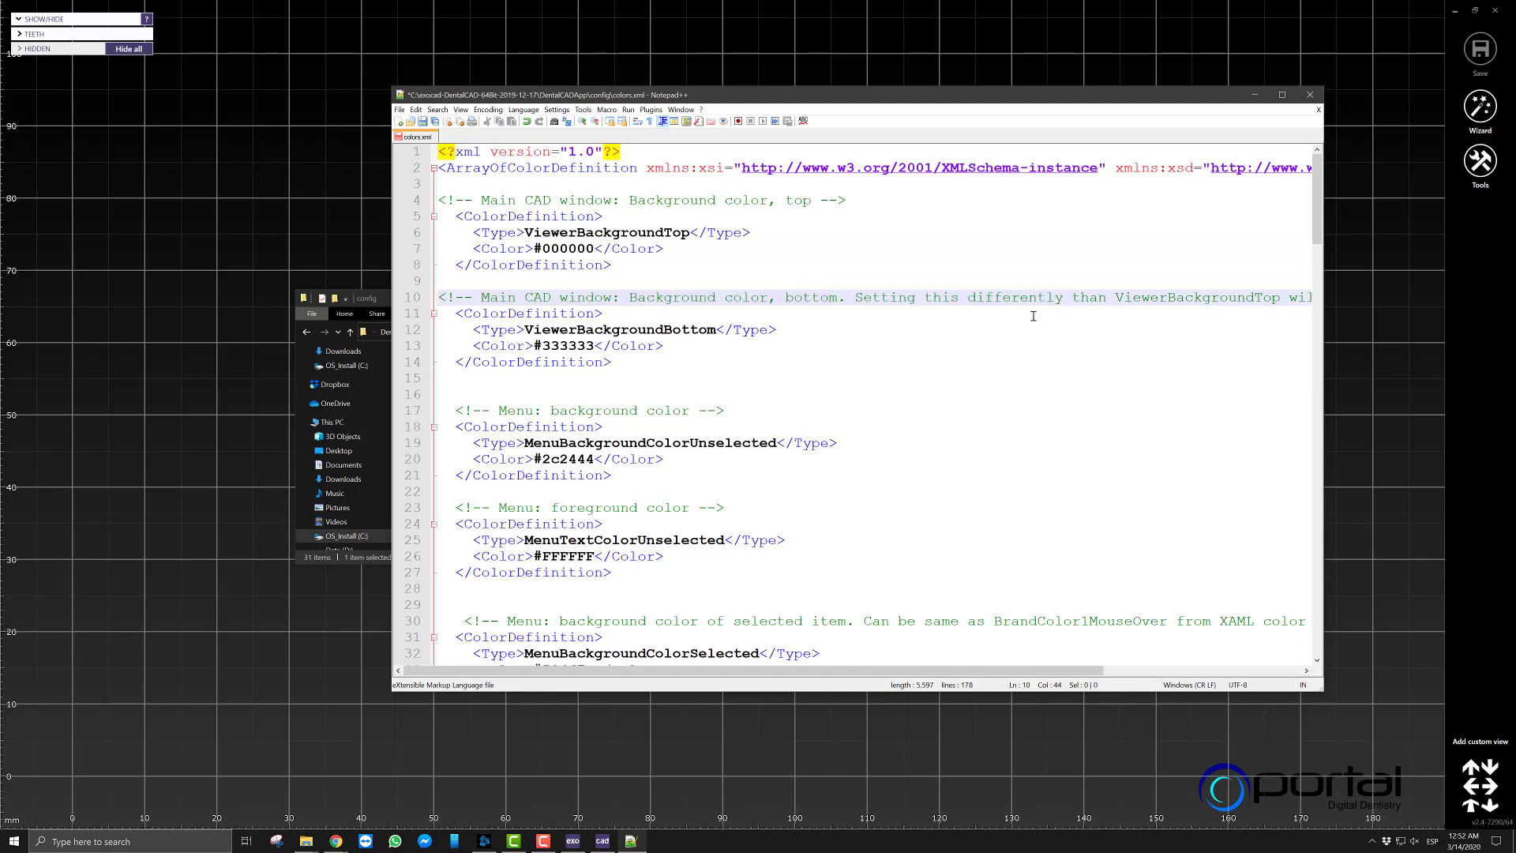
{"action": "left_click_drag", "start_coordinate": [535, 345], "coordinate": [595, 345]}
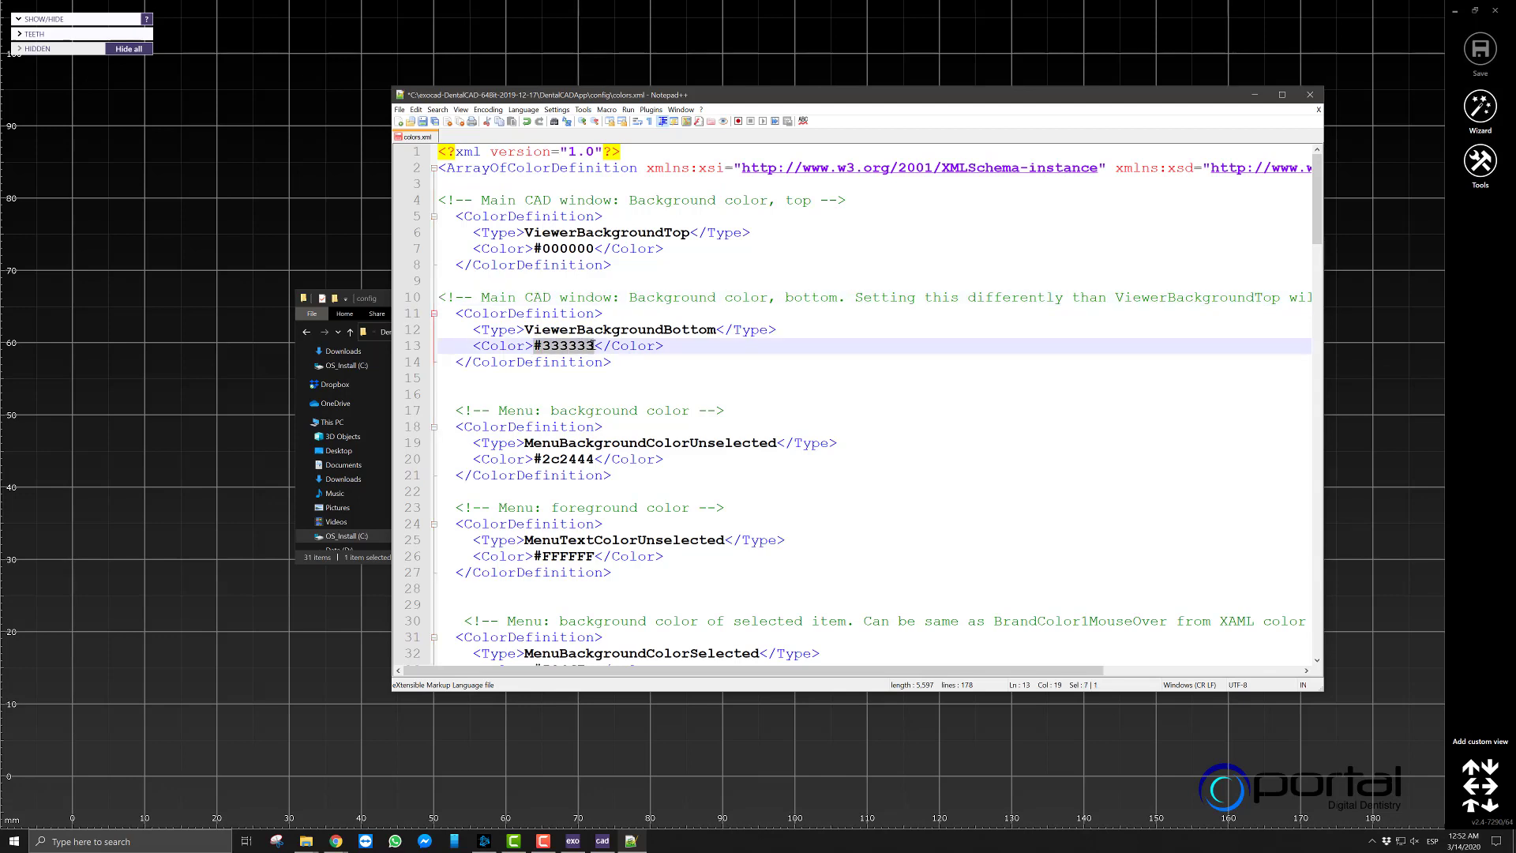
{"action": "left_click", "coordinate": [595, 346]}
Set ViewerBackgroundBottom to #111111, save colors.xml, and return to the exocad project window
{"action": "key", "text": "ctrl+shift+Left"}
{"action": "type", "text": "111111"}
{"action": "key", "text": "ctrl+s"}
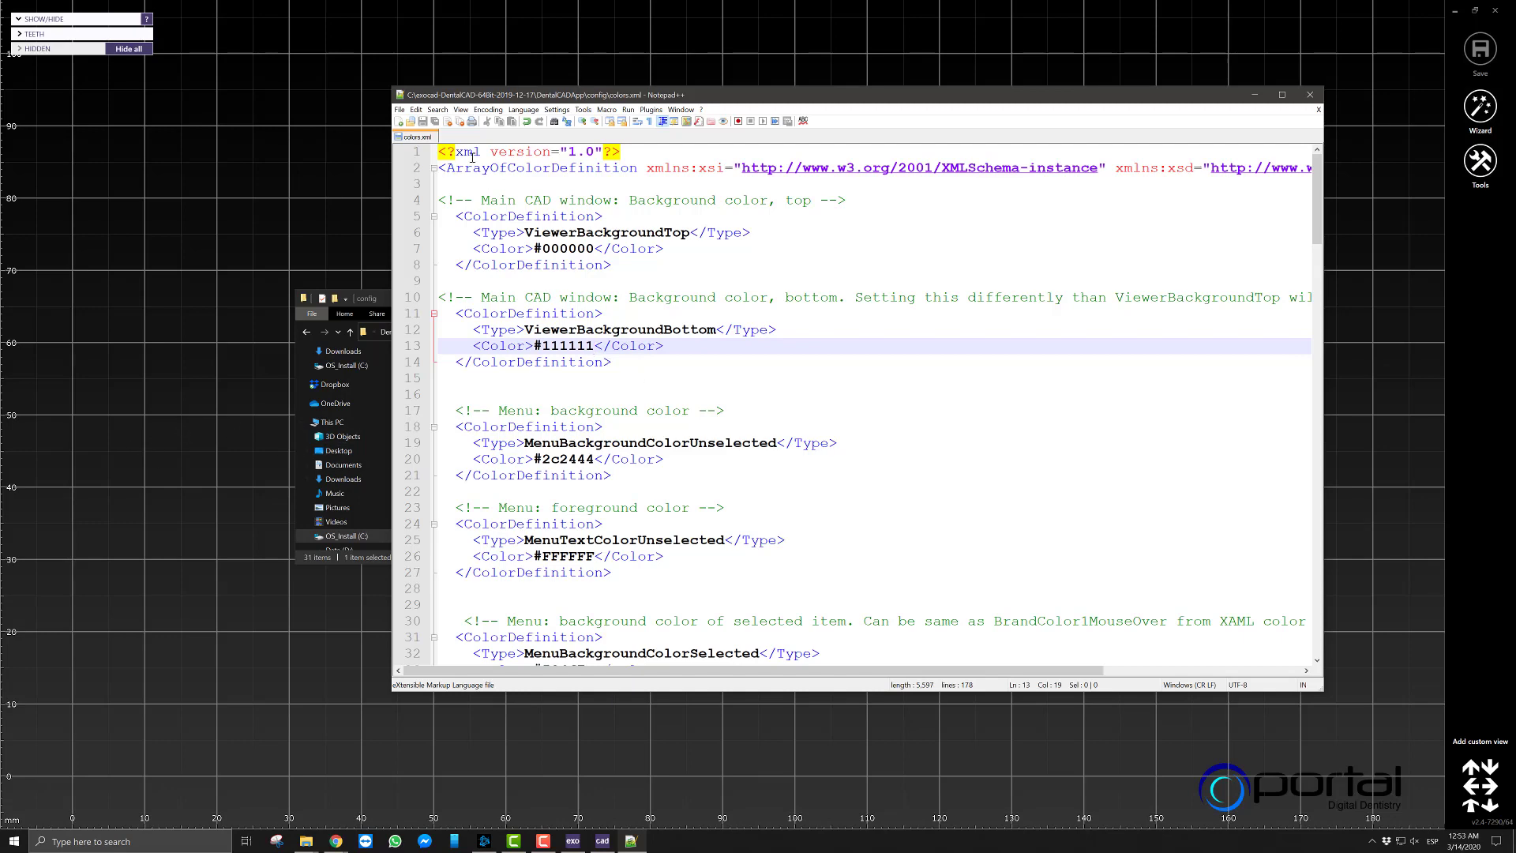
{"action": "left_click", "coordinate": [400, 110]}
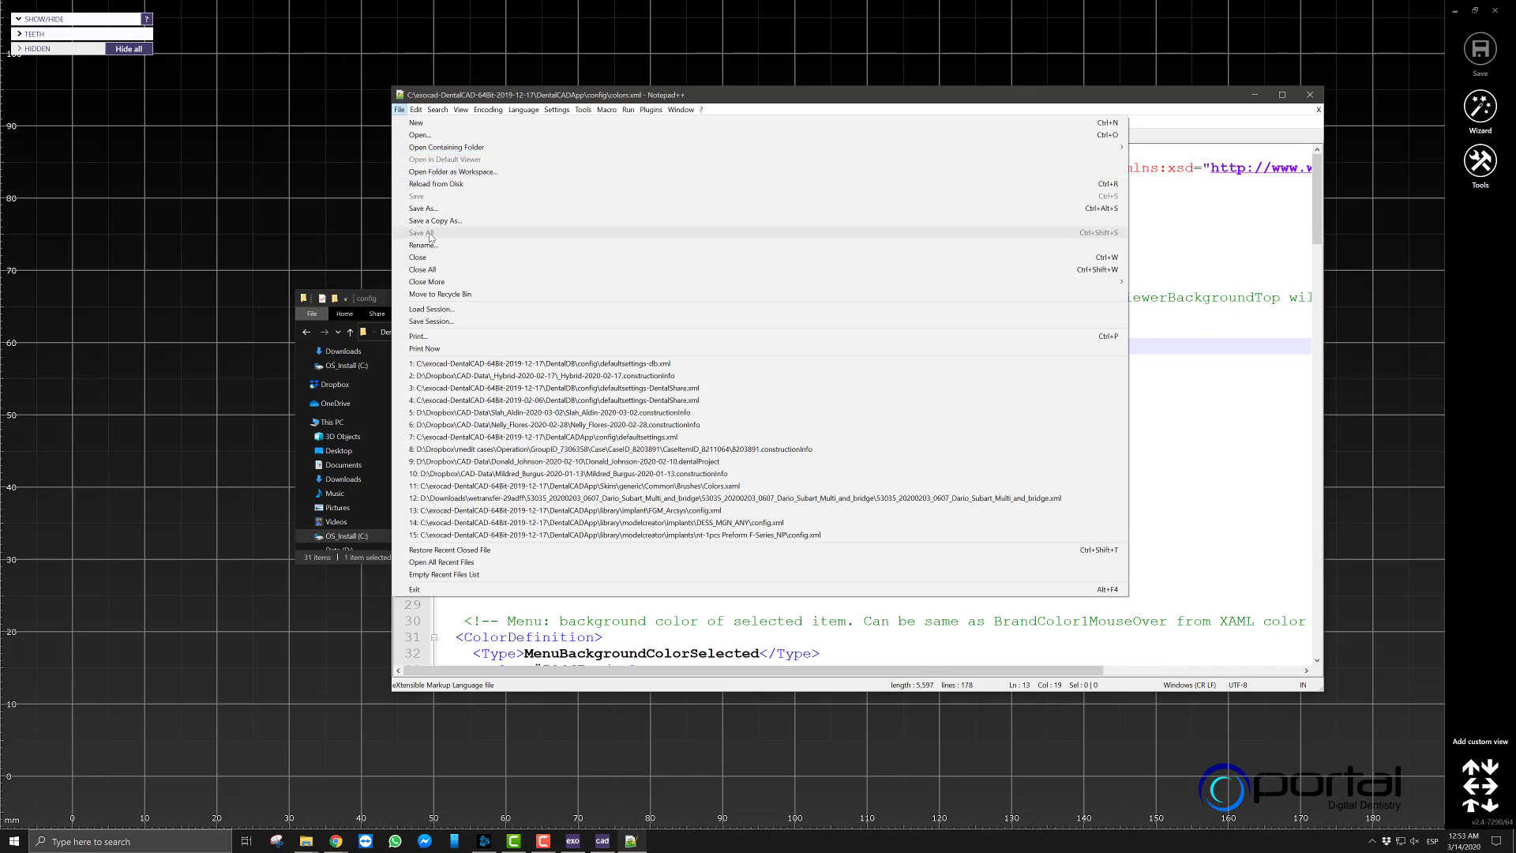
{"action": "key", "text": "Escape"}
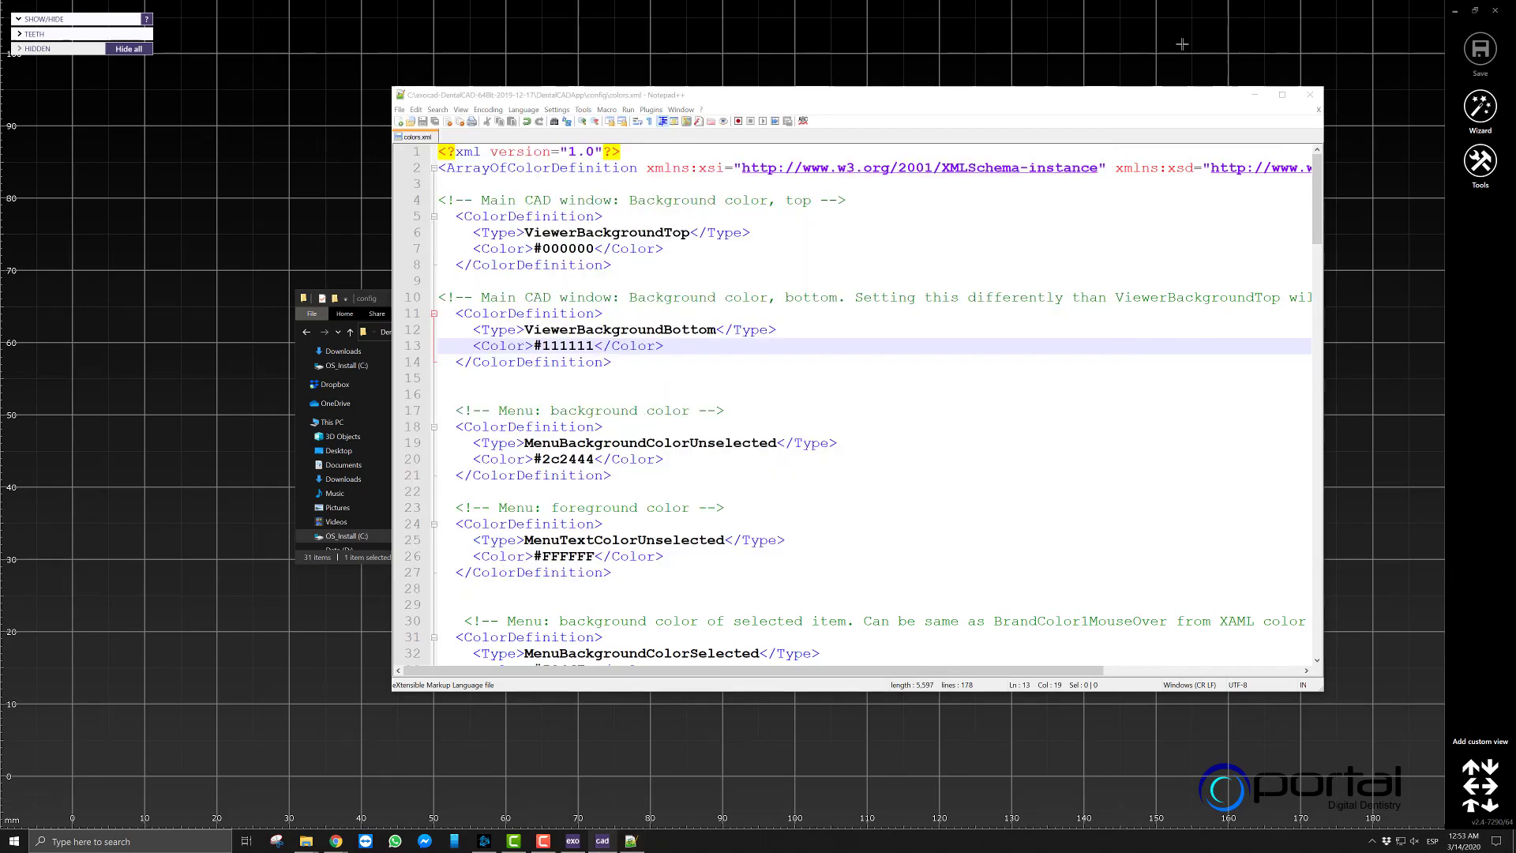
{"action": "left_click", "coordinate": [572, 842]}
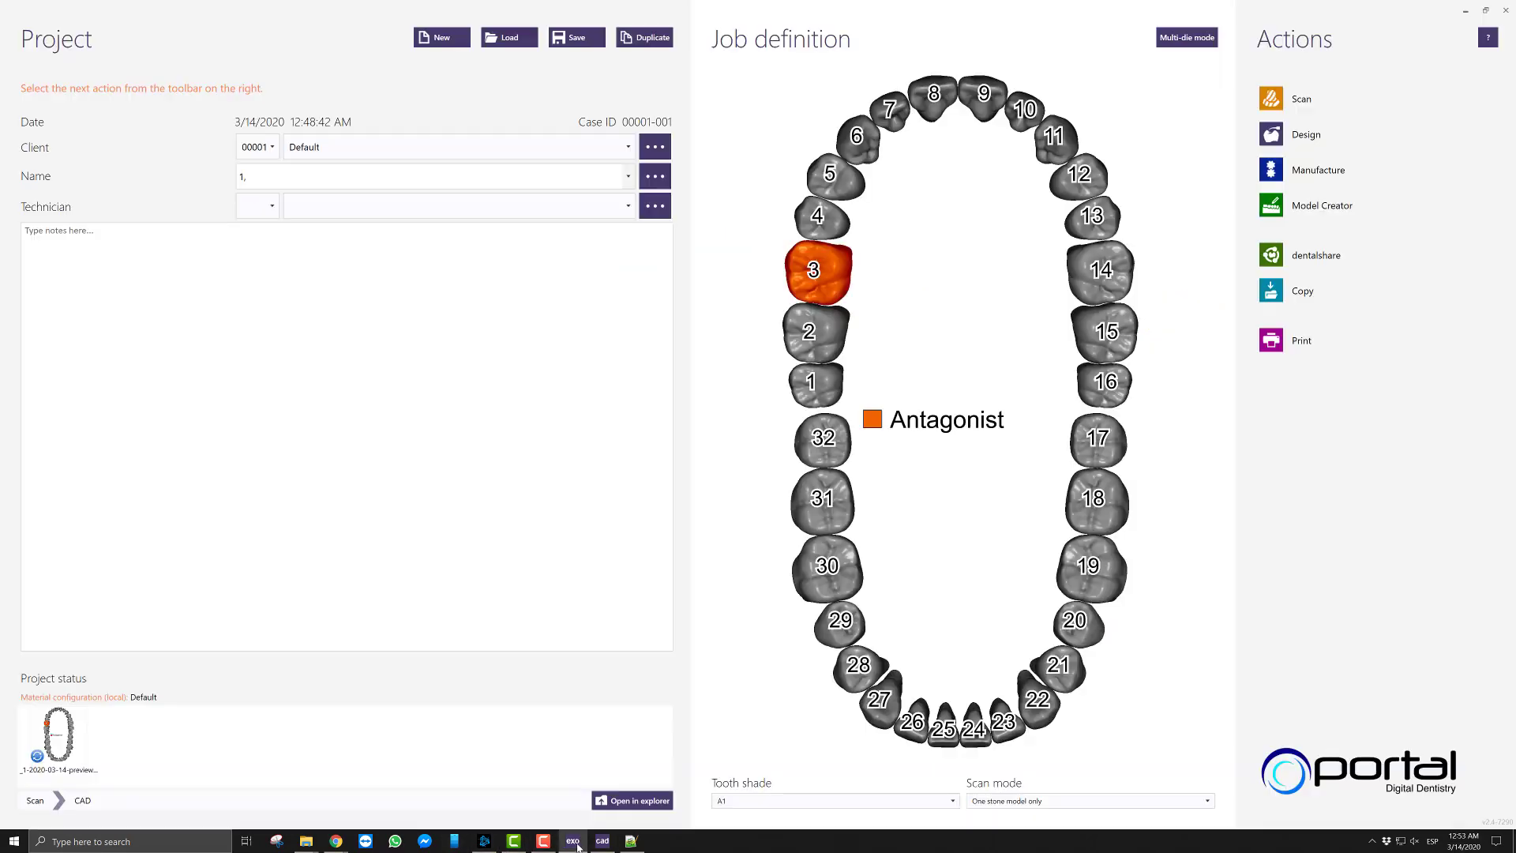
Launch Design in exocad, then change the bottom background colour in colors.xml to ffffff
{"action": "left_click", "coordinate": [1295, 151]}
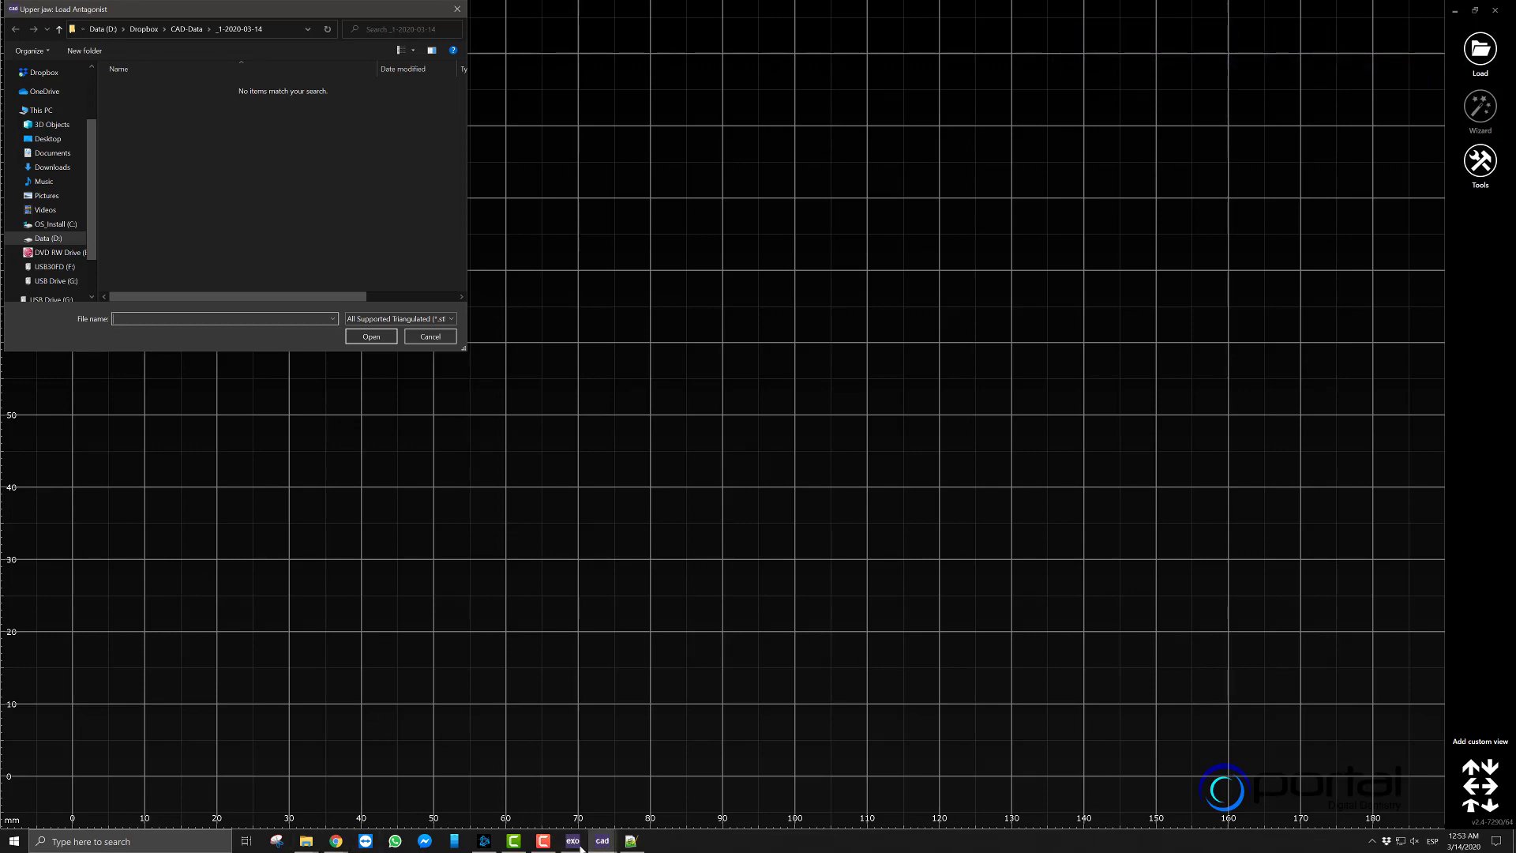
{"action": "left_click", "coordinate": [631, 840]}
{"action": "left_click_drag", "start_coordinate": [596, 345], "coordinate": [542, 346]}
{"action": "type", "text": "ffffff"}
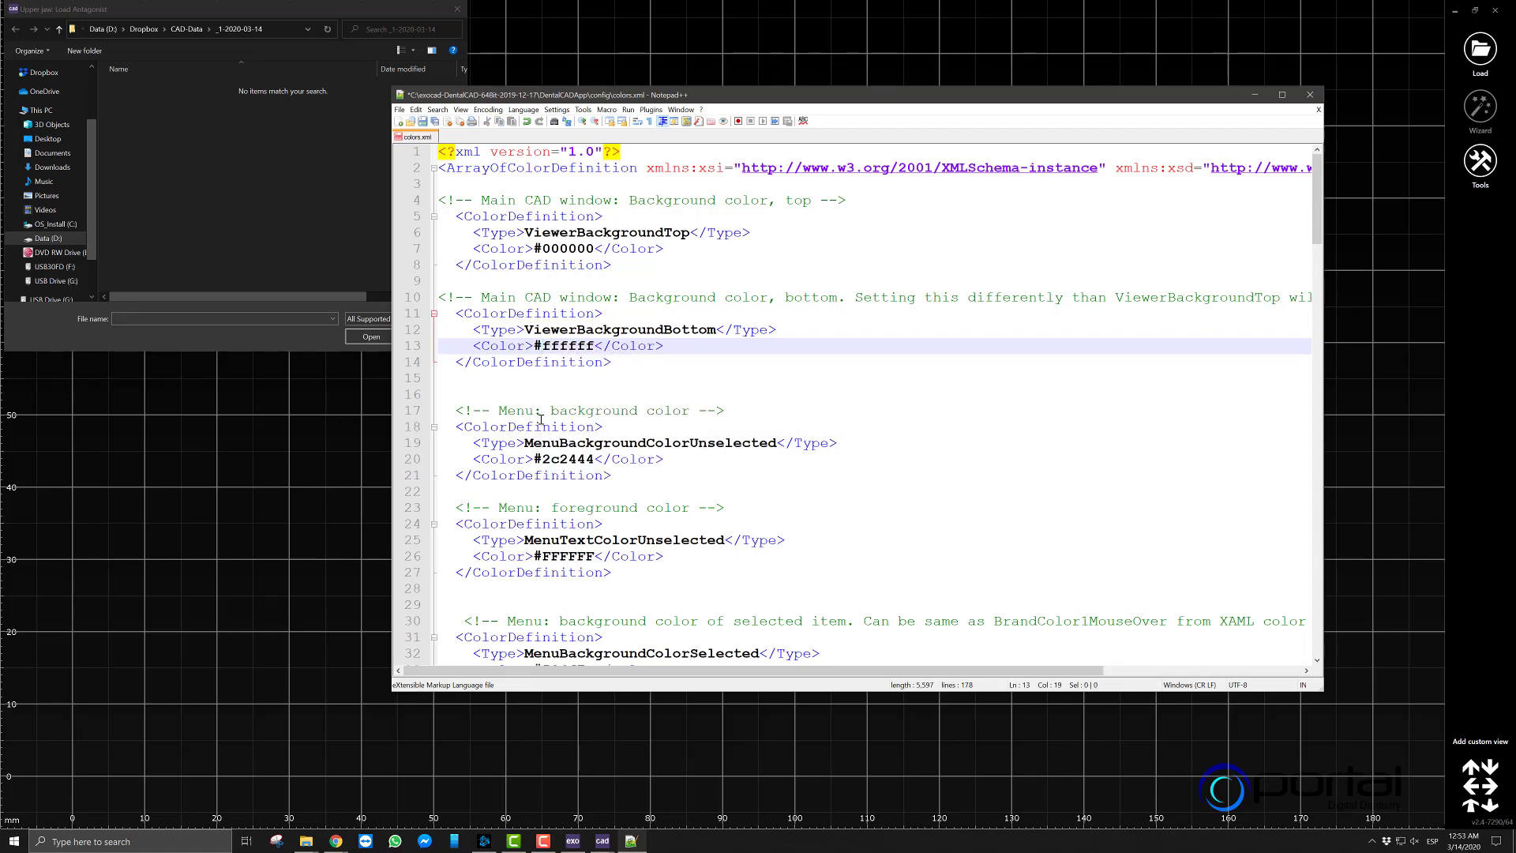
Save colors.xml with the white bottom colour and check exocad and the colour codes site
{"action": "key", "text": "ctrl+s"}
{"action": "left_click", "coordinate": [1359, 224]}
{"action": "right_click", "coordinate": [573, 842]}
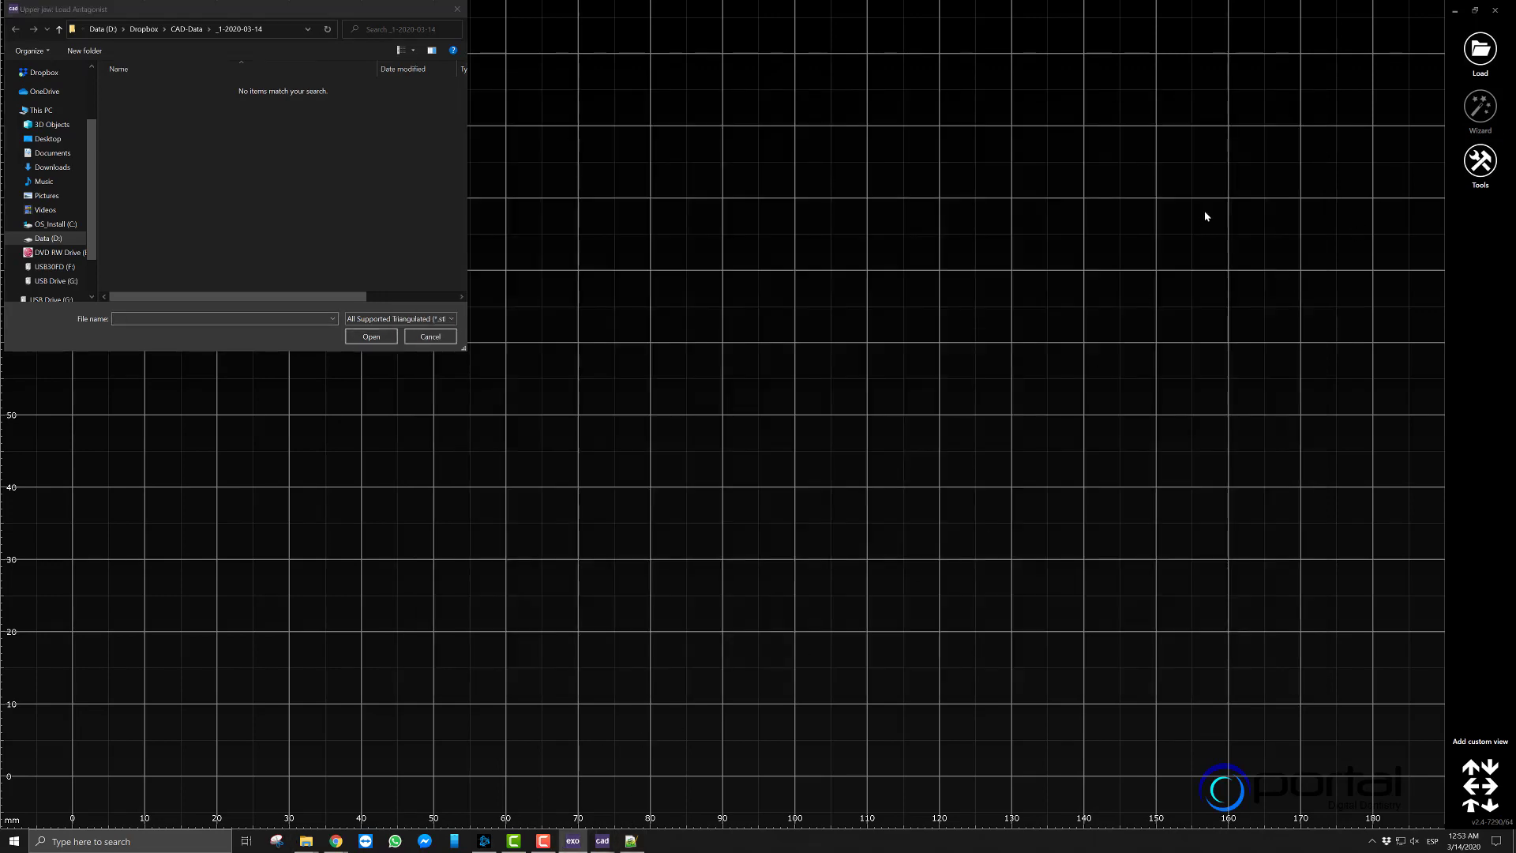
{"action": "left_click", "coordinate": [576, 843]}
{"action": "left_click", "coordinate": [576, 842]}
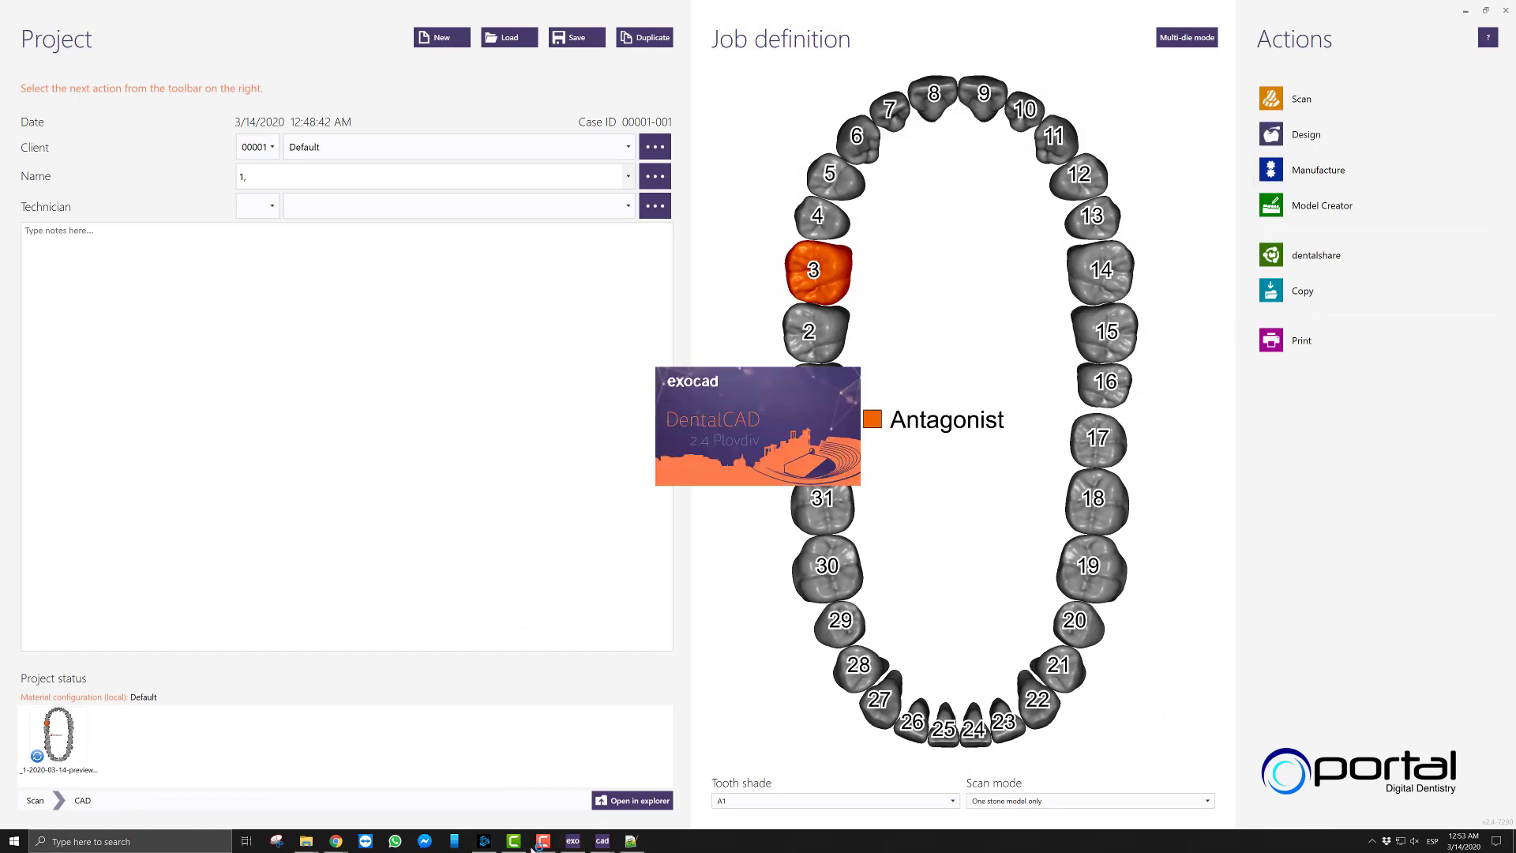
{"action": "mouse_move", "coordinate": [344, 846]}
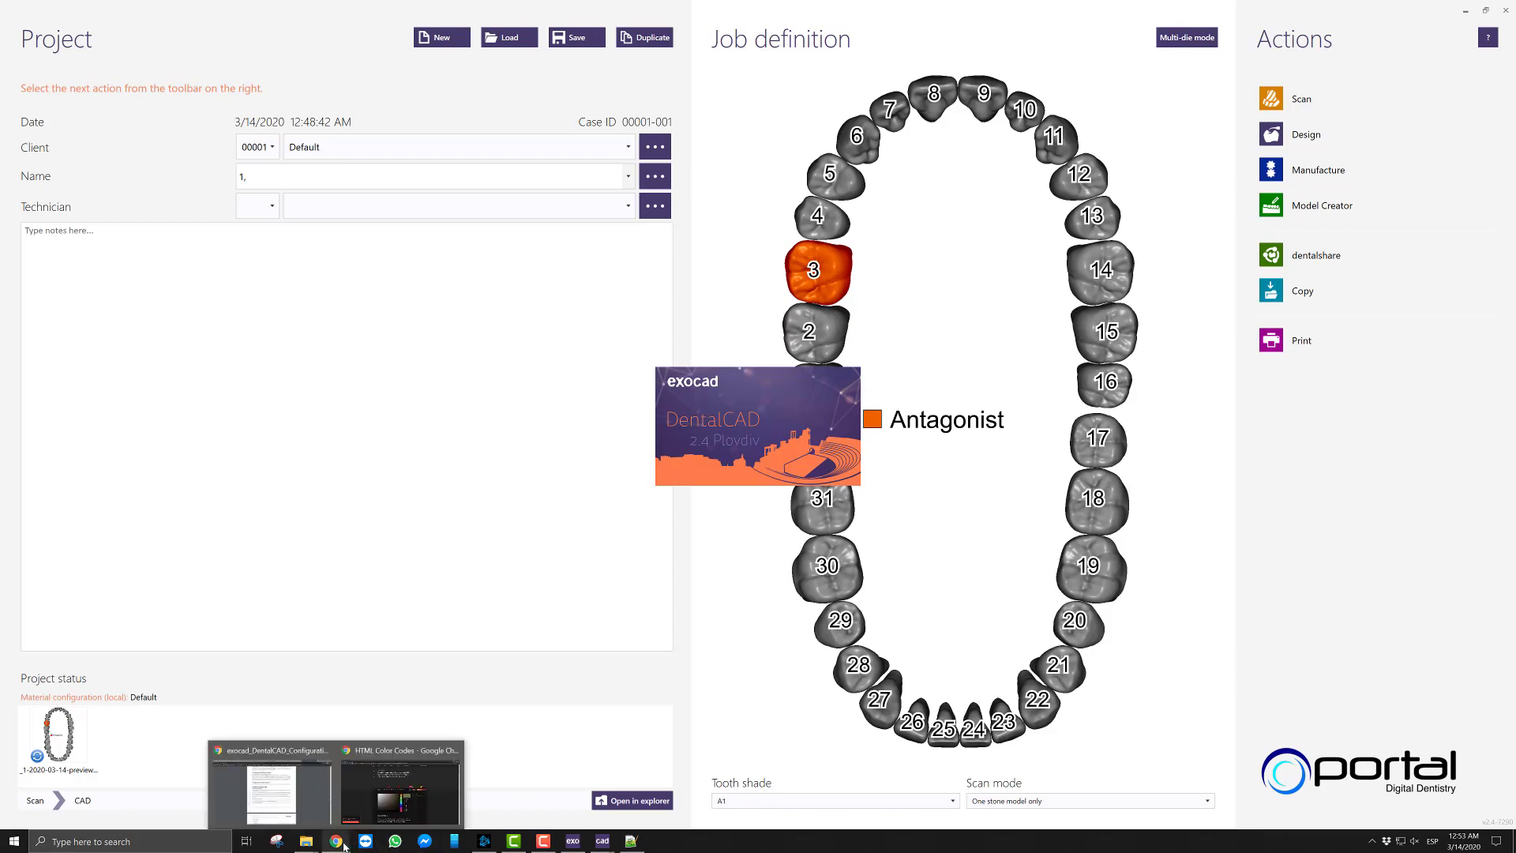
{"action": "left_click", "coordinate": [403, 784]}
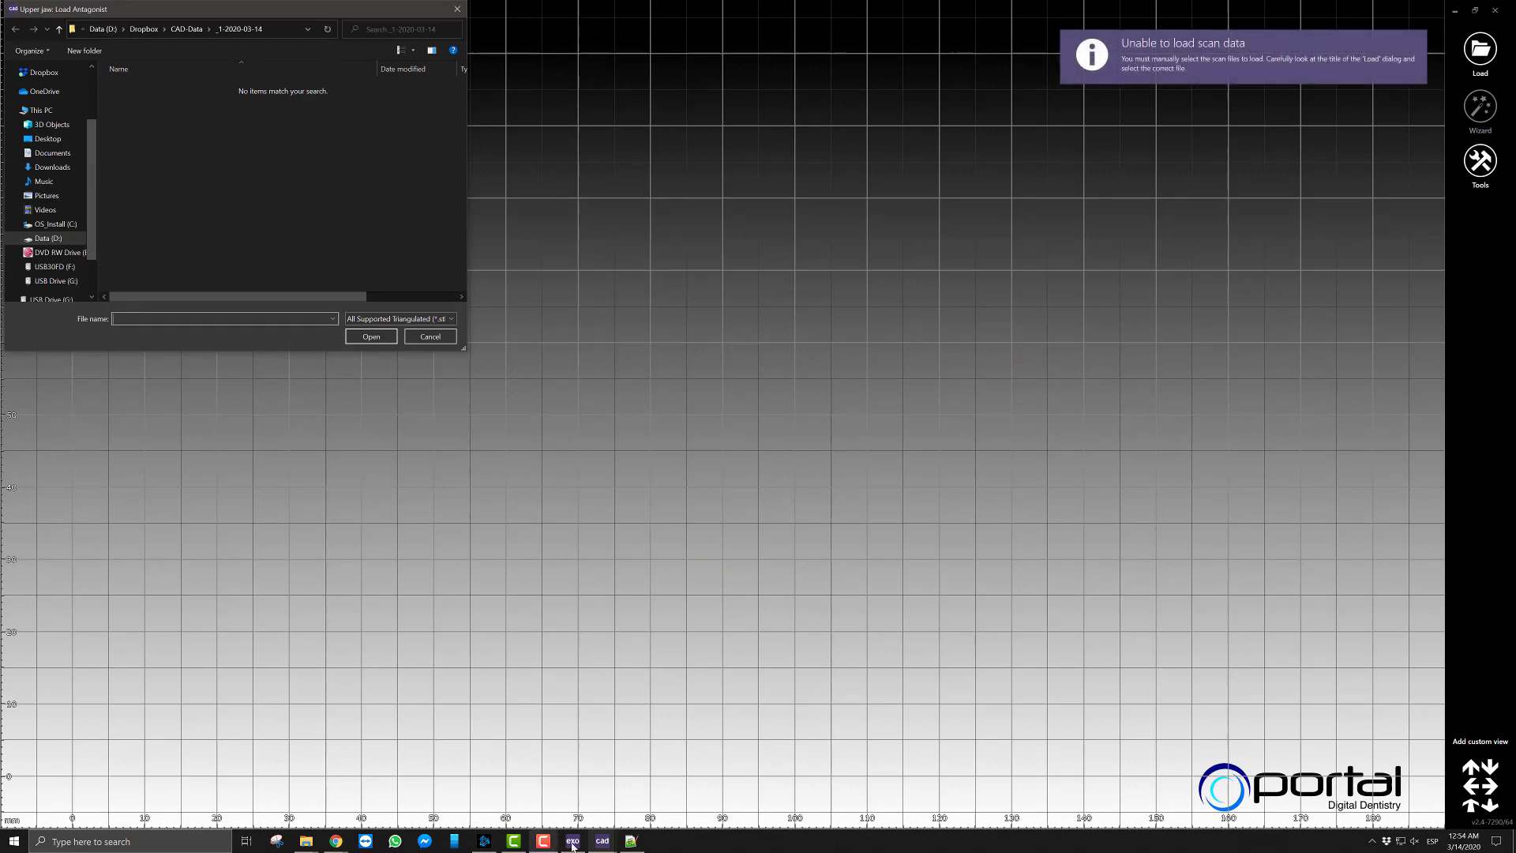
Change ViewerBackgroundBottom back from ffffff to 333333 in colors.xml
{"action": "left_click", "coordinate": [632, 841]}
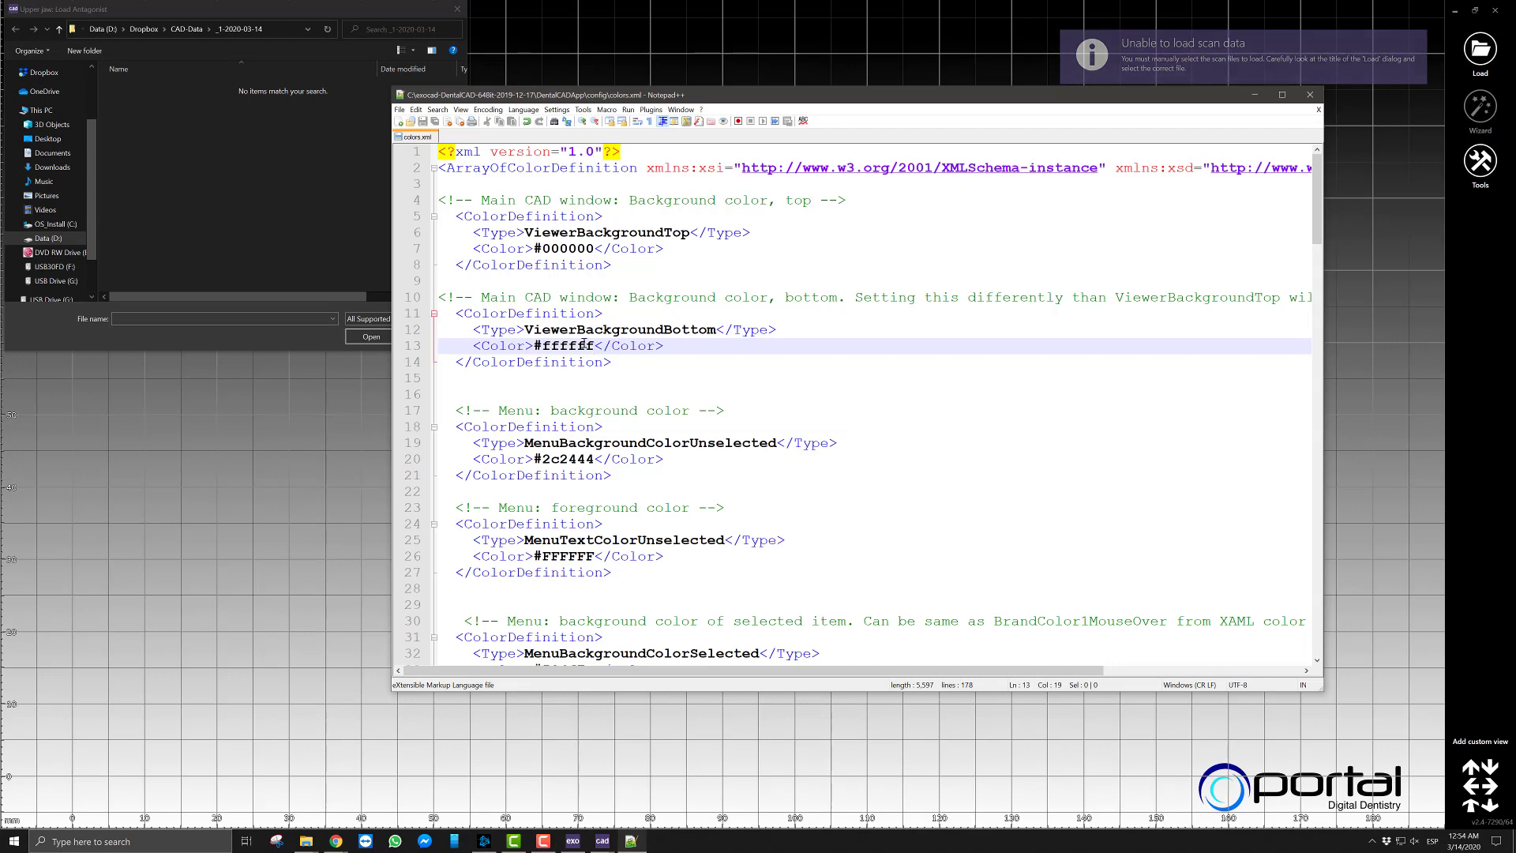
{"action": "key", "text": "shift+Left"}
{"action": "key", "text": "shift+Left"}
{"action": "key", "text": "shift+Left"}
{"action": "key", "text": "shift+Left"}
{"action": "key", "text": "shift+Left"}
{"action": "key", "text": "shift+Left"}
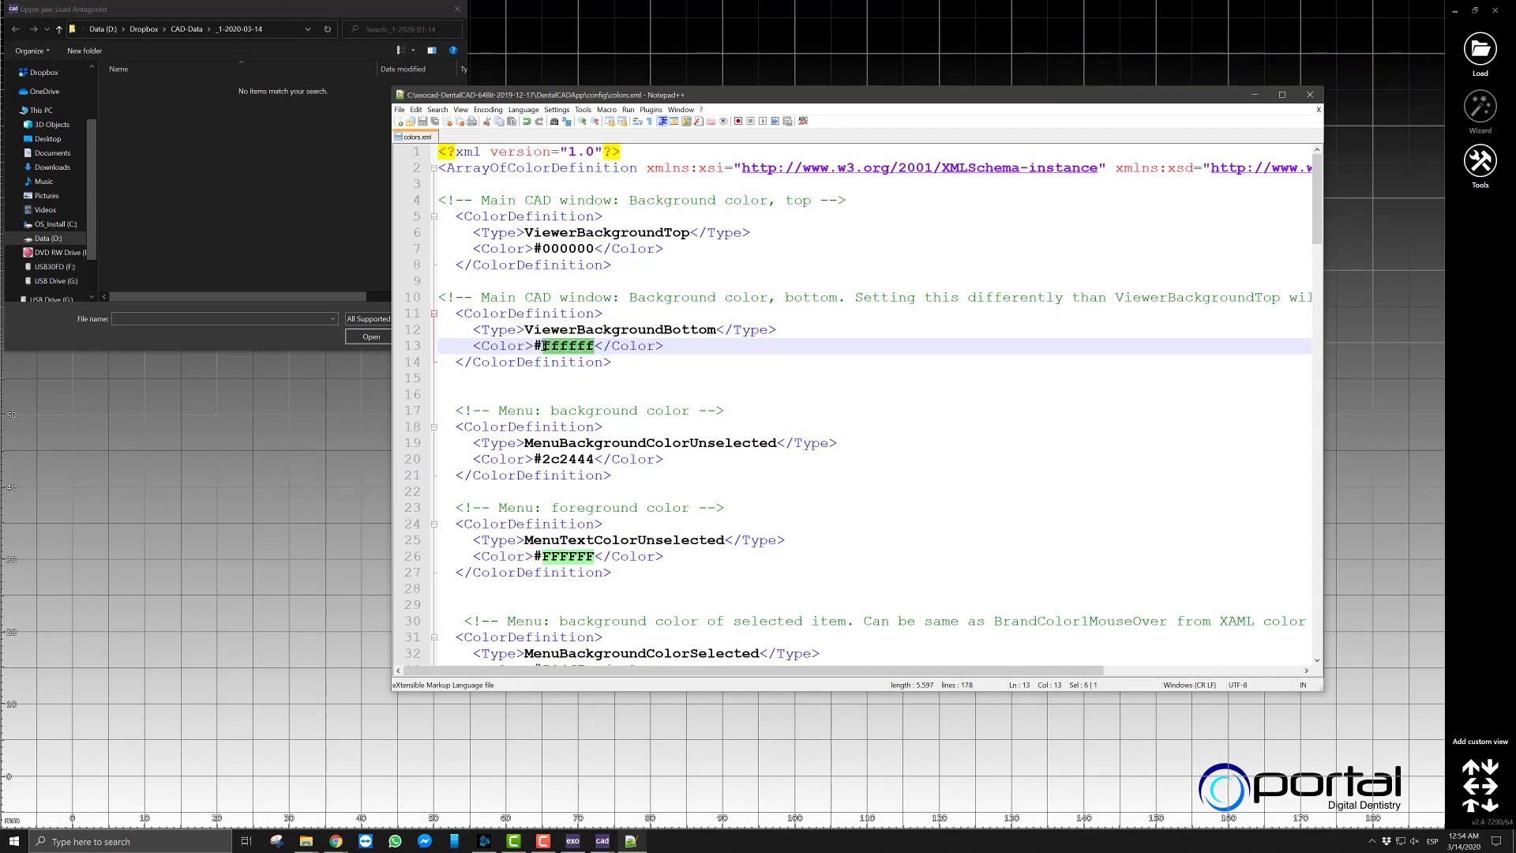
{"action": "type", "text": "333333"}
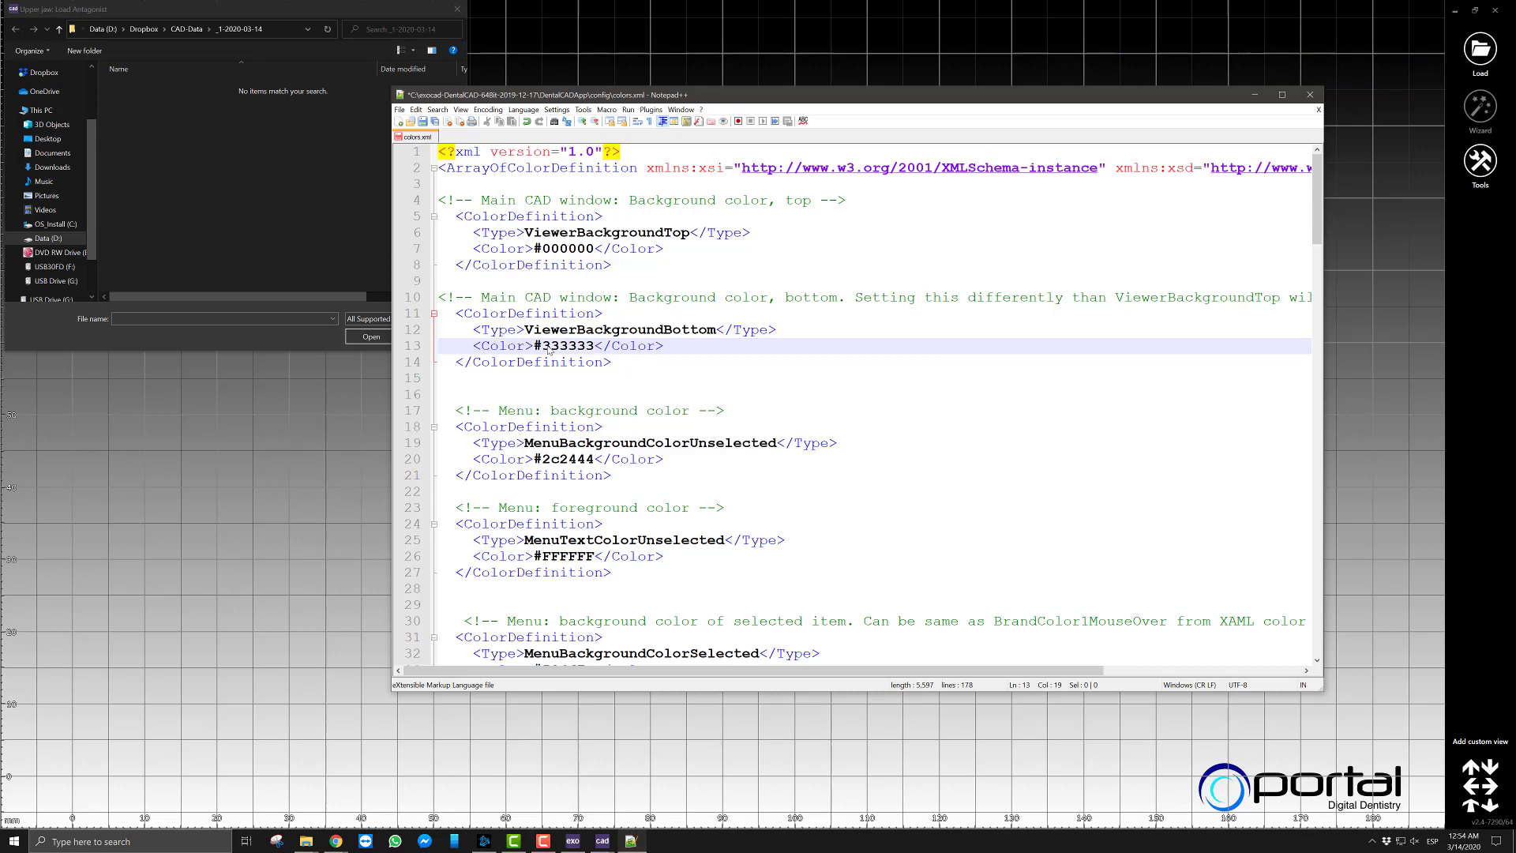
Save colors.xml with the #333333 bottom background colour
{"action": "key", "text": "ctrl+s"}
{"action": "scroll", "coordinate": [788, 430], "scroll_direction": "down", "scroll_amount": 2}
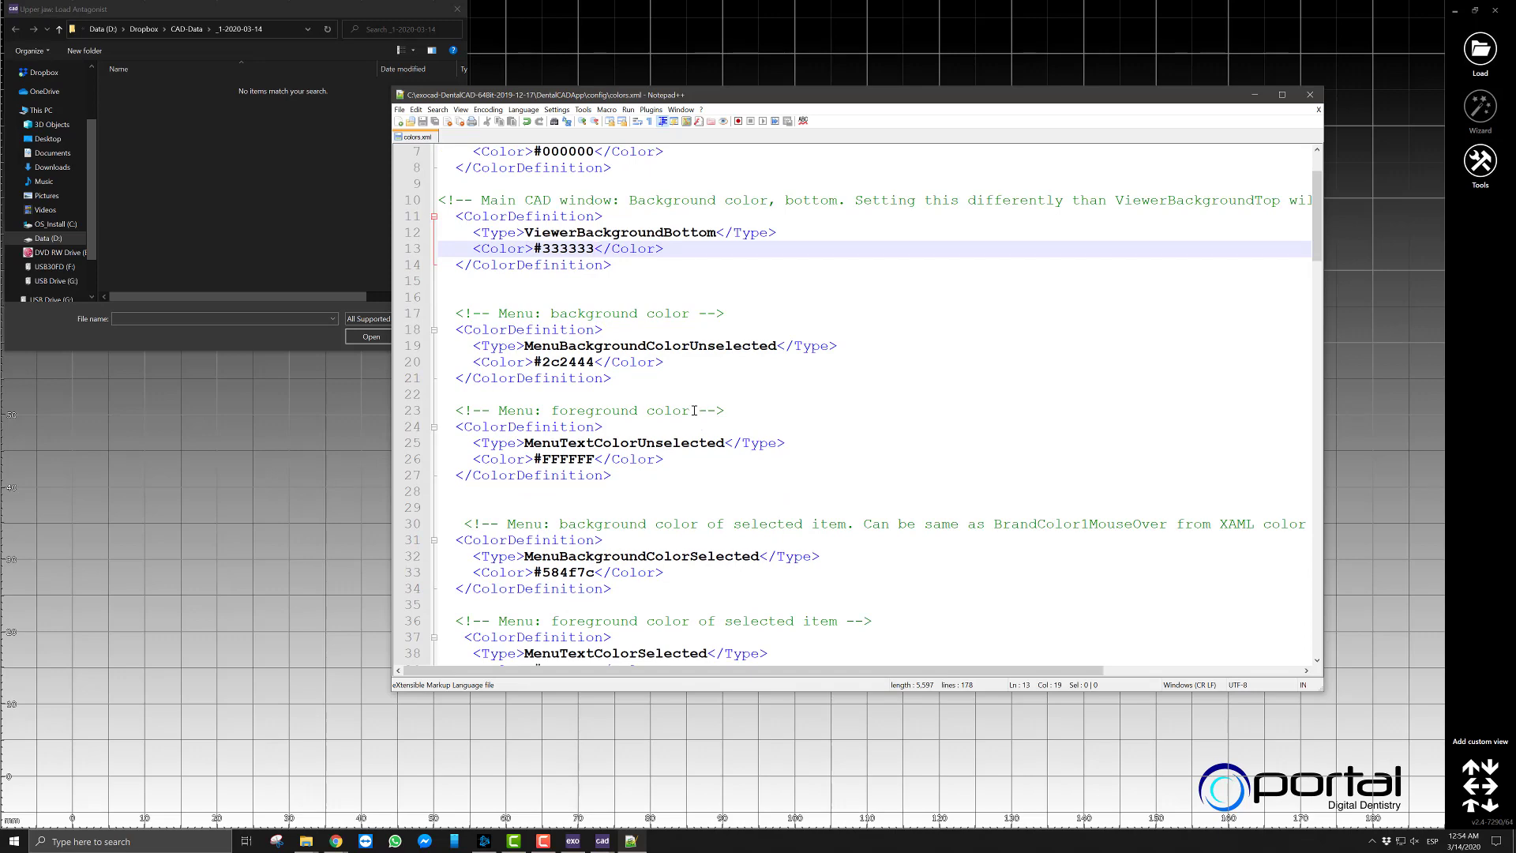
{"action": "scroll", "coordinate": [713, 489], "scroll_direction": "down", "scroll_amount": 17}
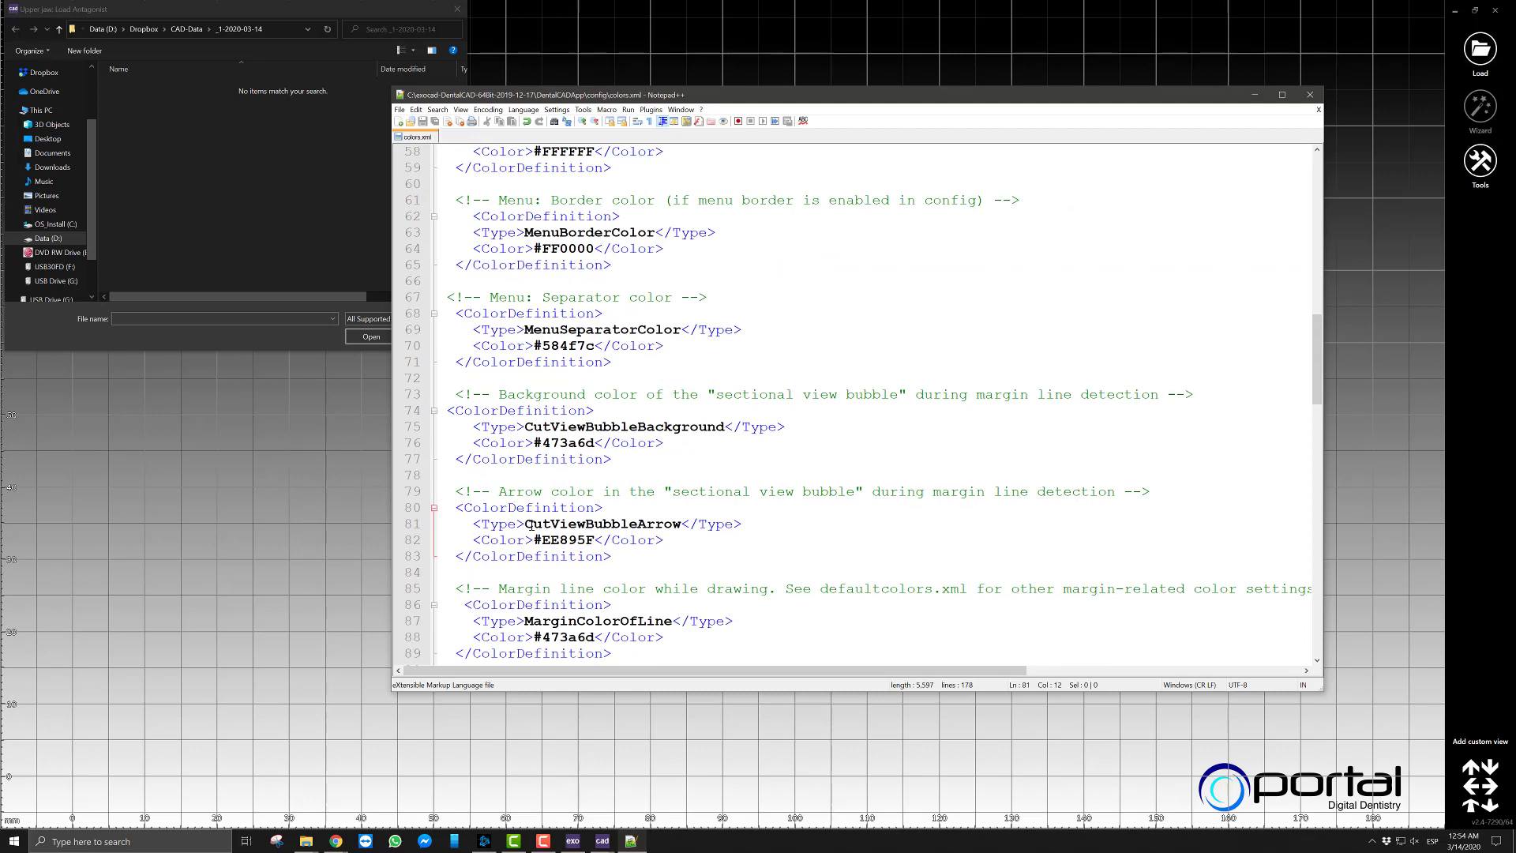
Review the colour entries further down colors.xml, including CutViewBubbleArrow
{"action": "left_click_drag", "start_coordinate": [539, 523], "coordinate": [681, 523]}
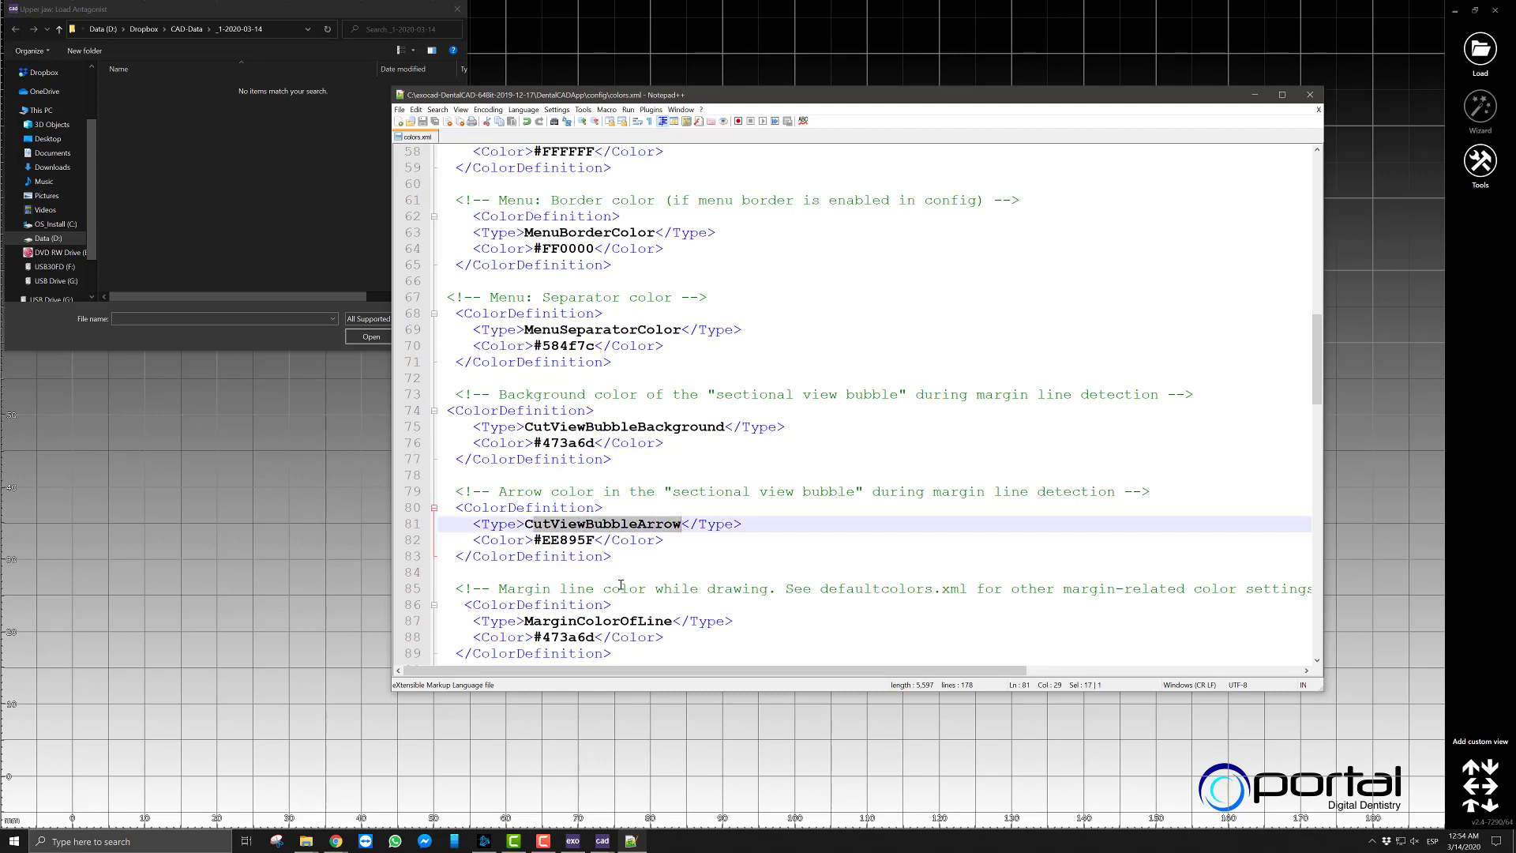
{"action": "left_click", "coordinate": [552, 523]}
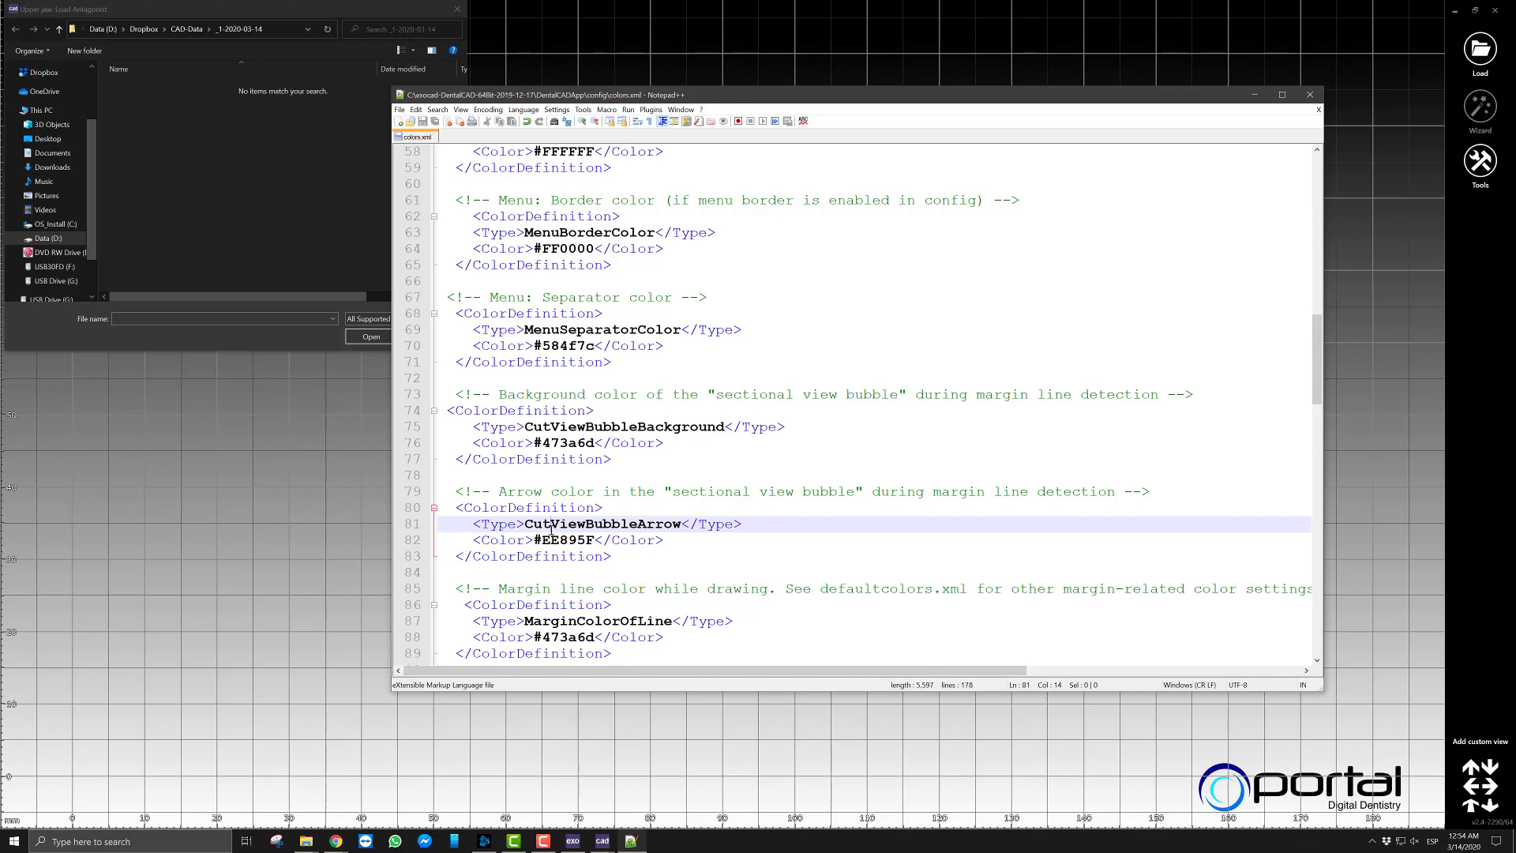
{"action": "left_click_drag", "start_coordinate": [552, 523], "coordinate": [668, 530]}
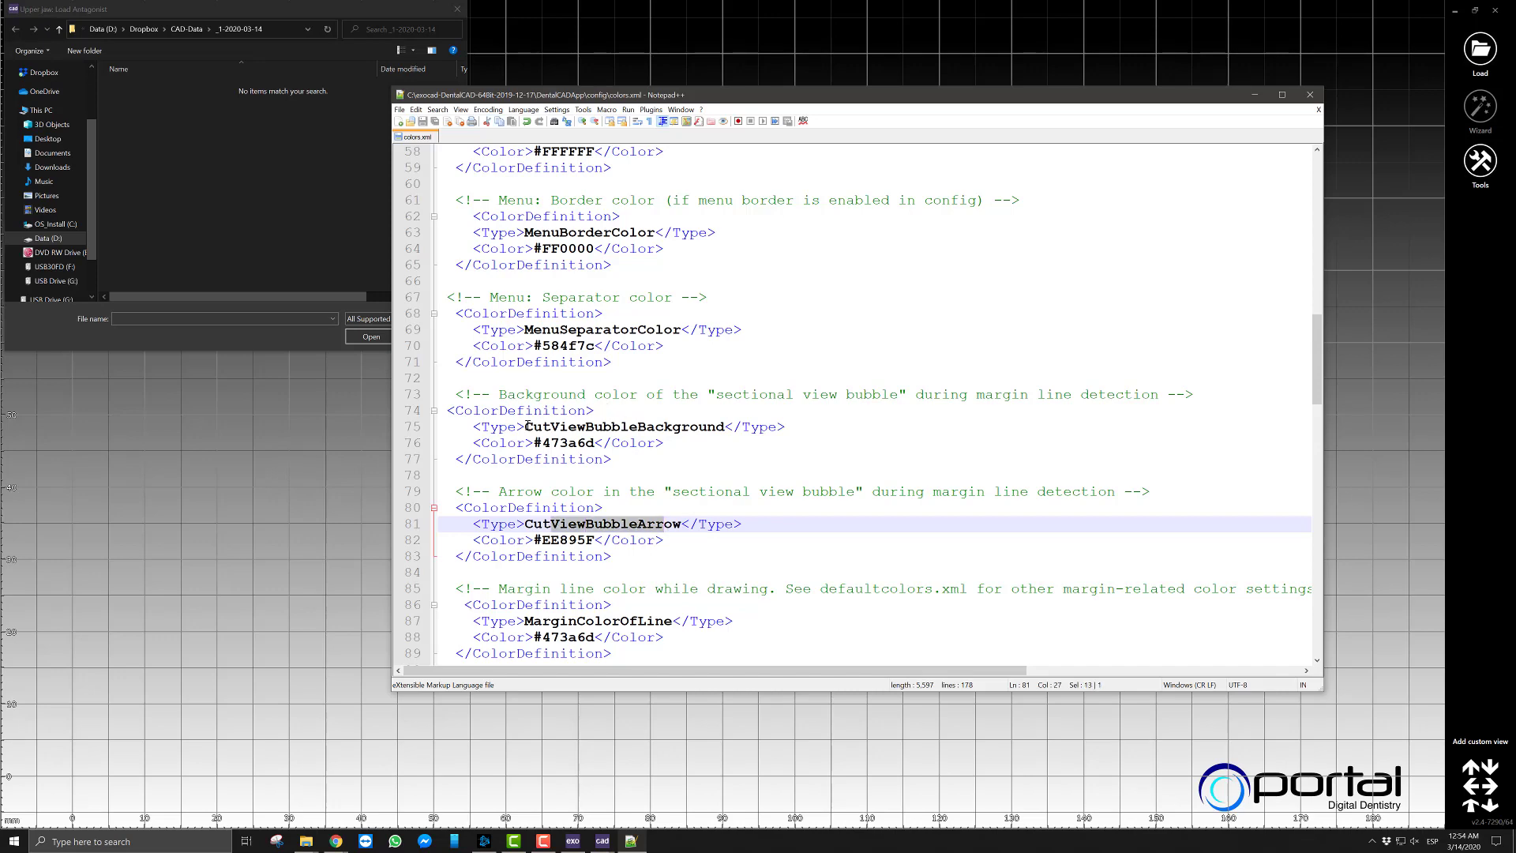
{"action": "left_click_drag", "start_coordinate": [526, 426], "coordinate": [725, 428]}
{"action": "scroll", "coordinate": [690, 513], "scroll_direction": "down", "scroll_amount": 3}
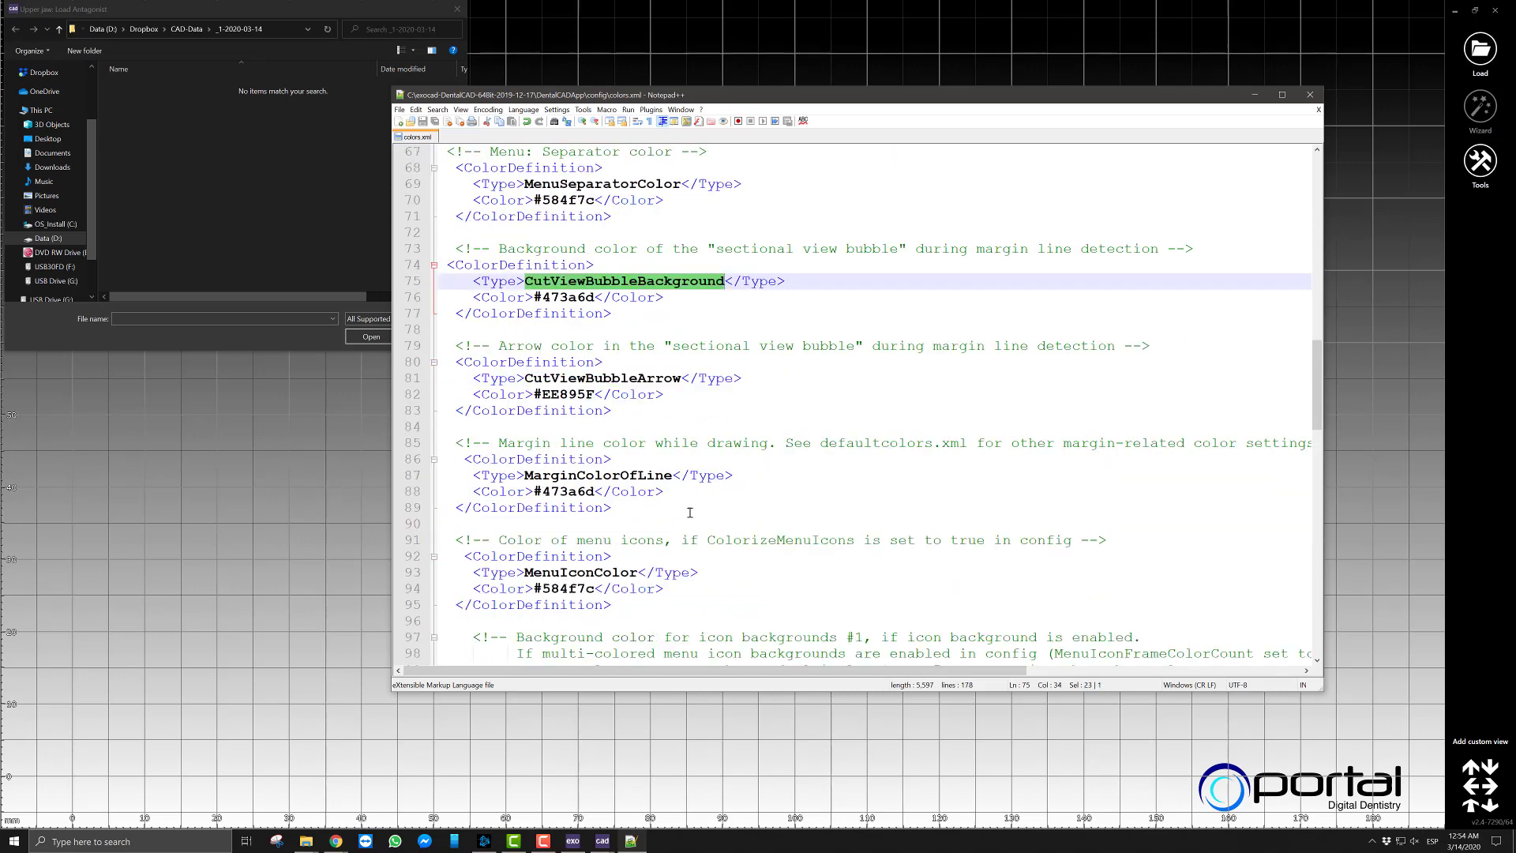
{"action": "scroll", "coordinate": [689, 513], "scroll_direction": "down", "scroll_amount": 6}
{"action": "scroll", "coordinate": [689, 512], "scroll_direction": "down", "scroll_amount": 20}
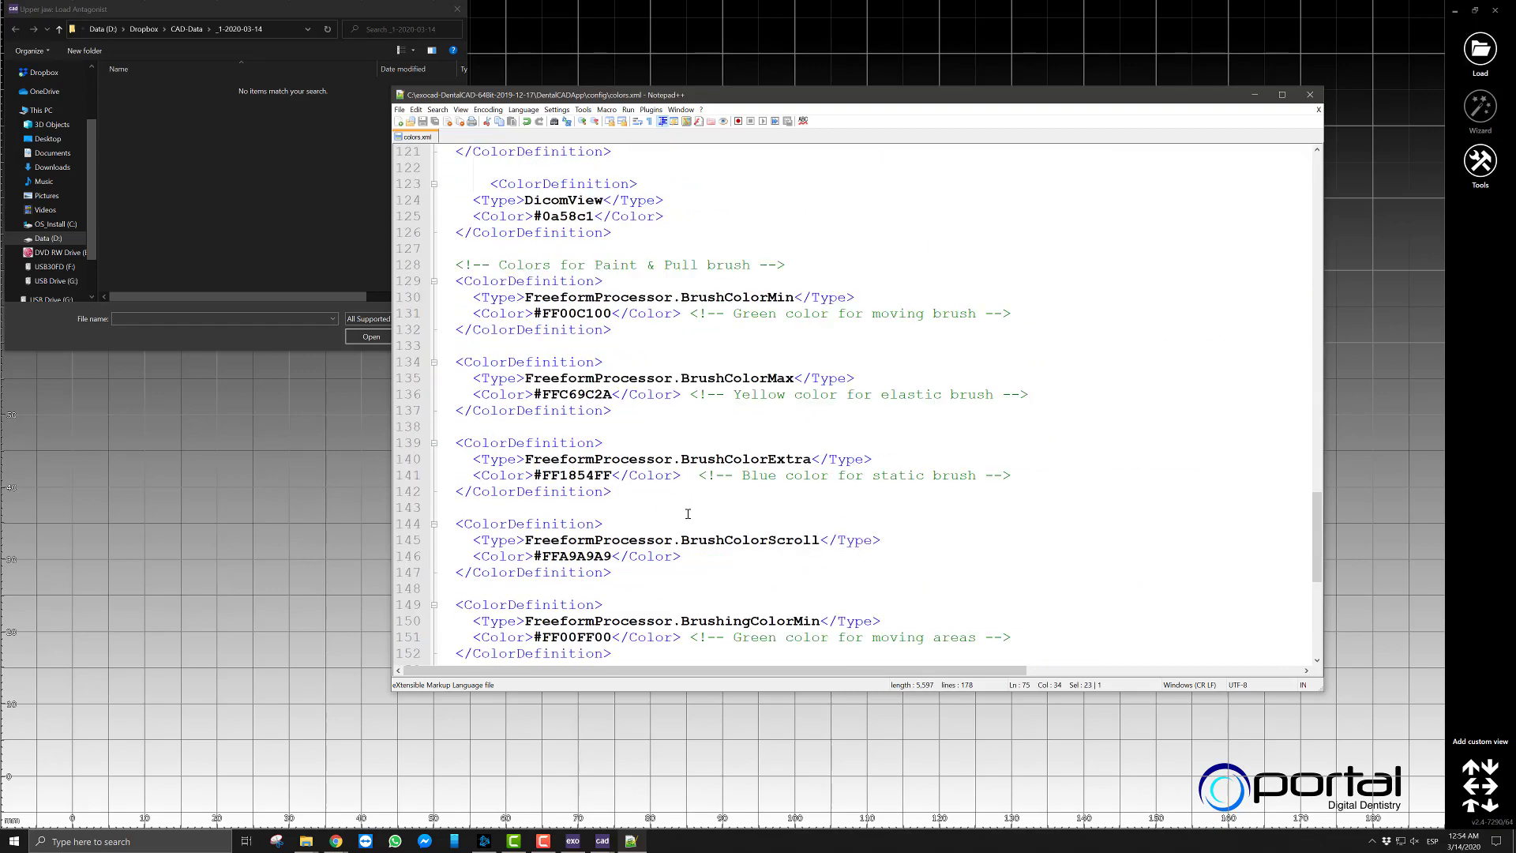
{"action": "scroll", "coordinate": [679, 513], "scroll_direction": "up", "scroll_amount": 20}
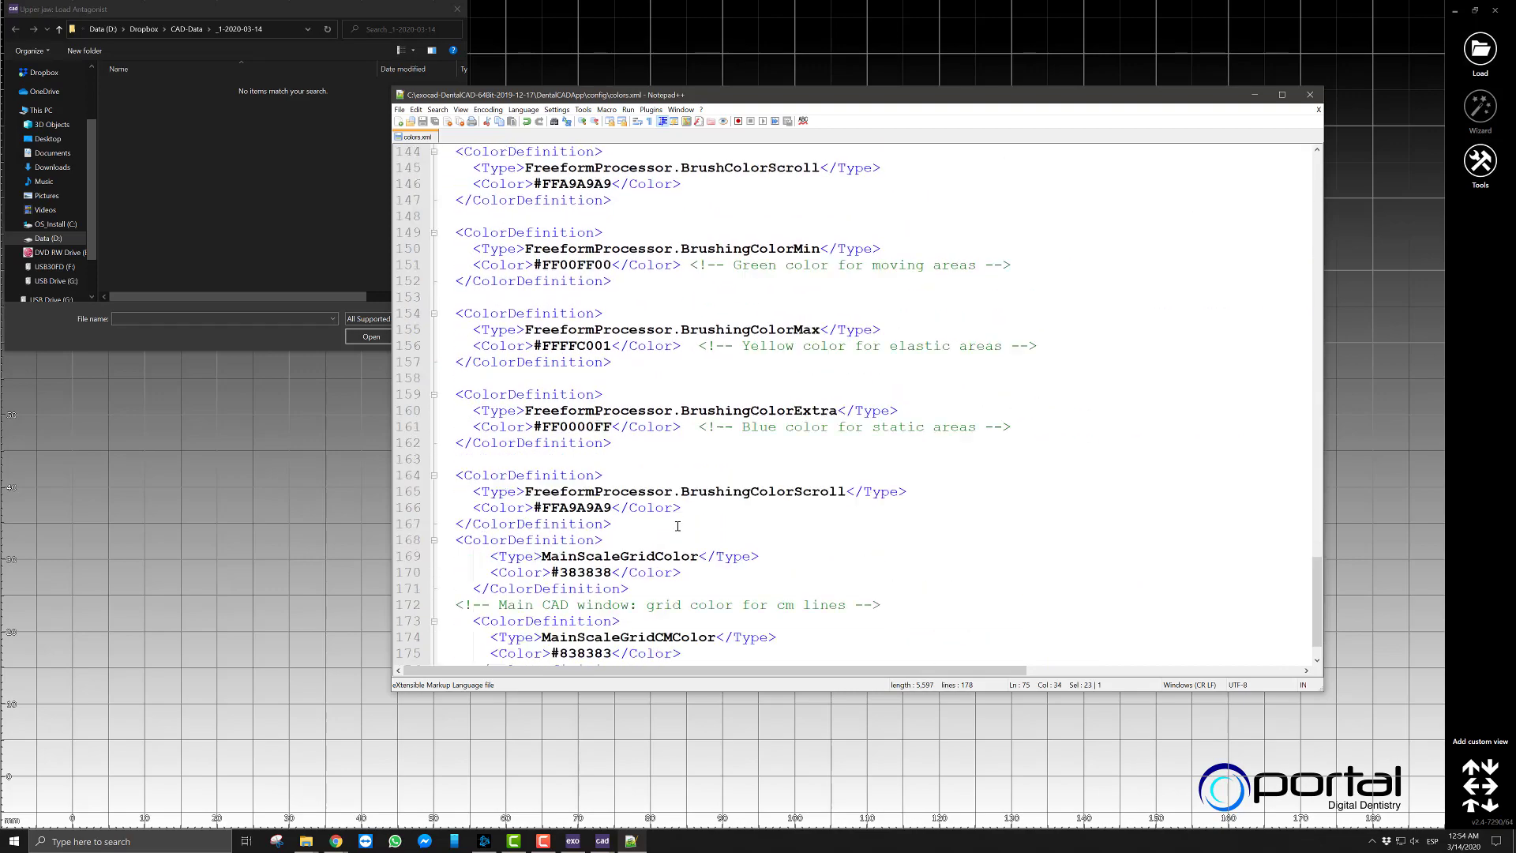
{"action": "scroll", "coordinate": [670, 524], "scroll_direction": "up", "scroll_amount": 20}
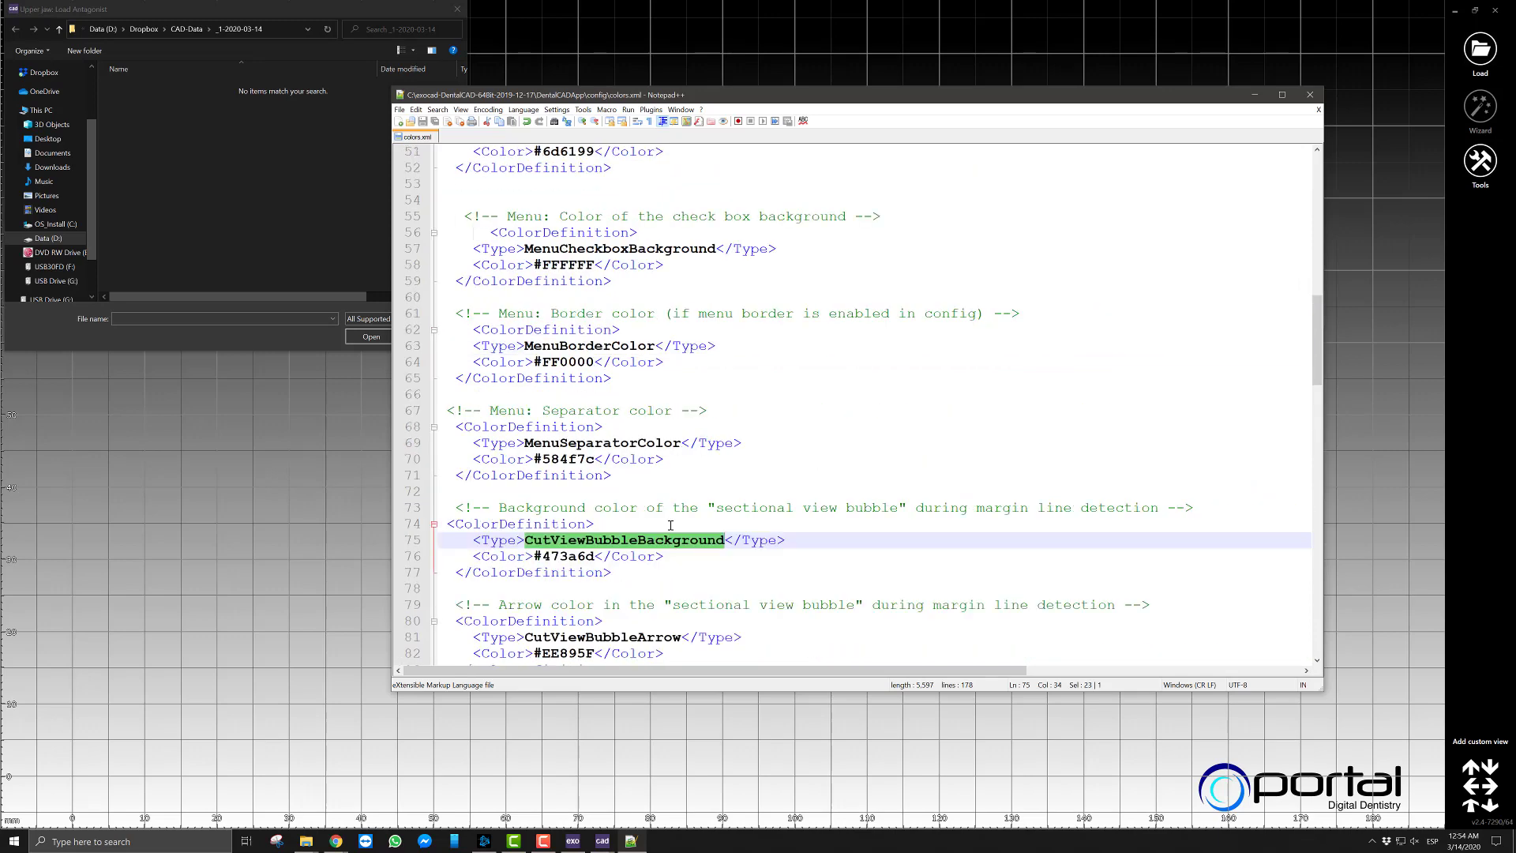
{"action": "scroll", "coordinate": [684, 571], "scroll_direction": "up", "scroll_amount": 3}
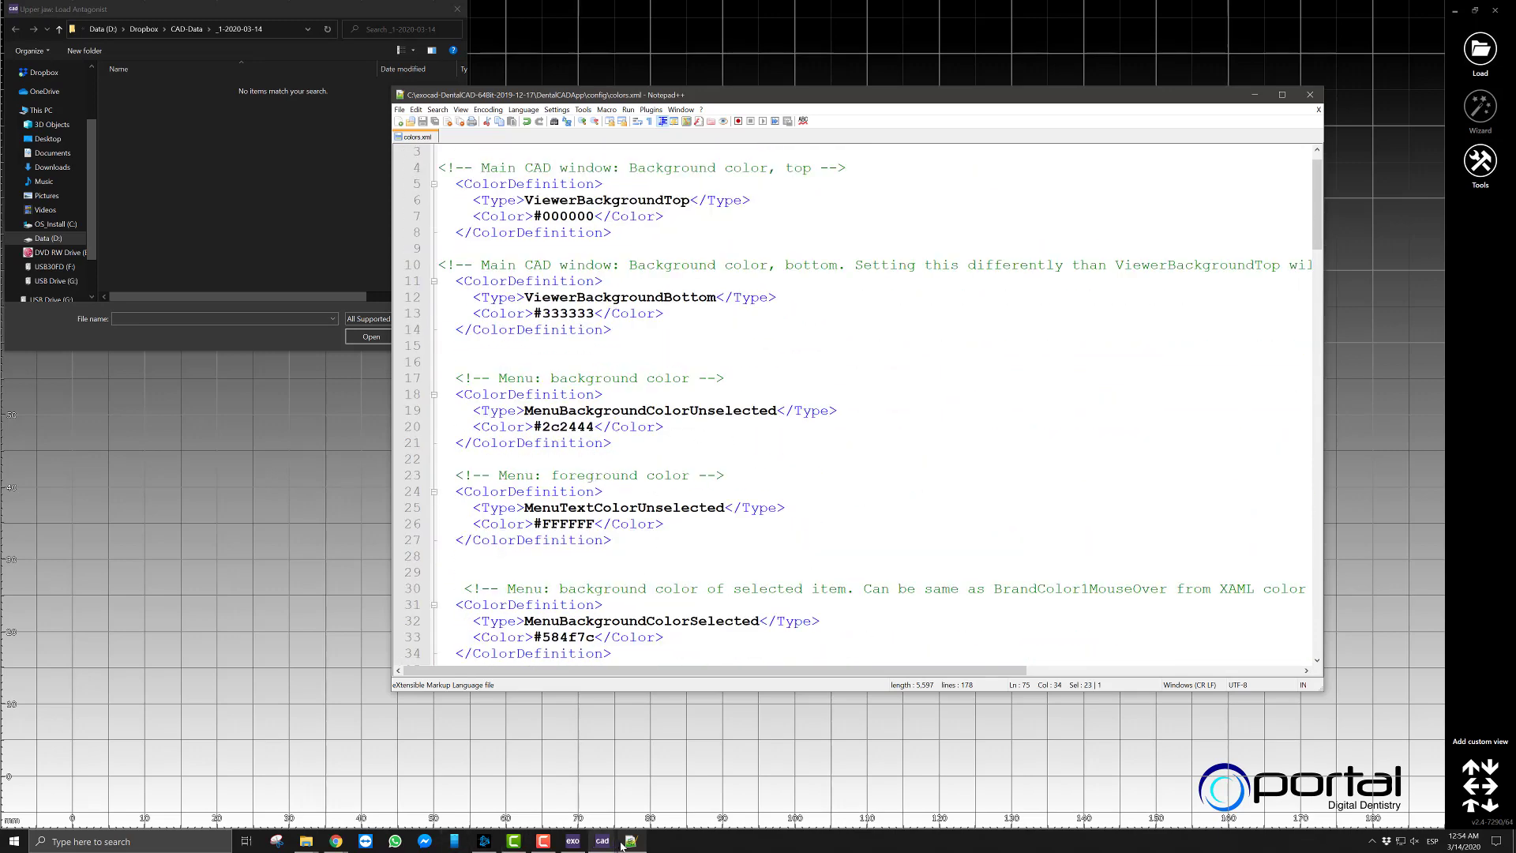
Open defaultcolors.xml from the config folder in Notepad++
{"action": "mouse_move", "coordinate": [307, 841]}
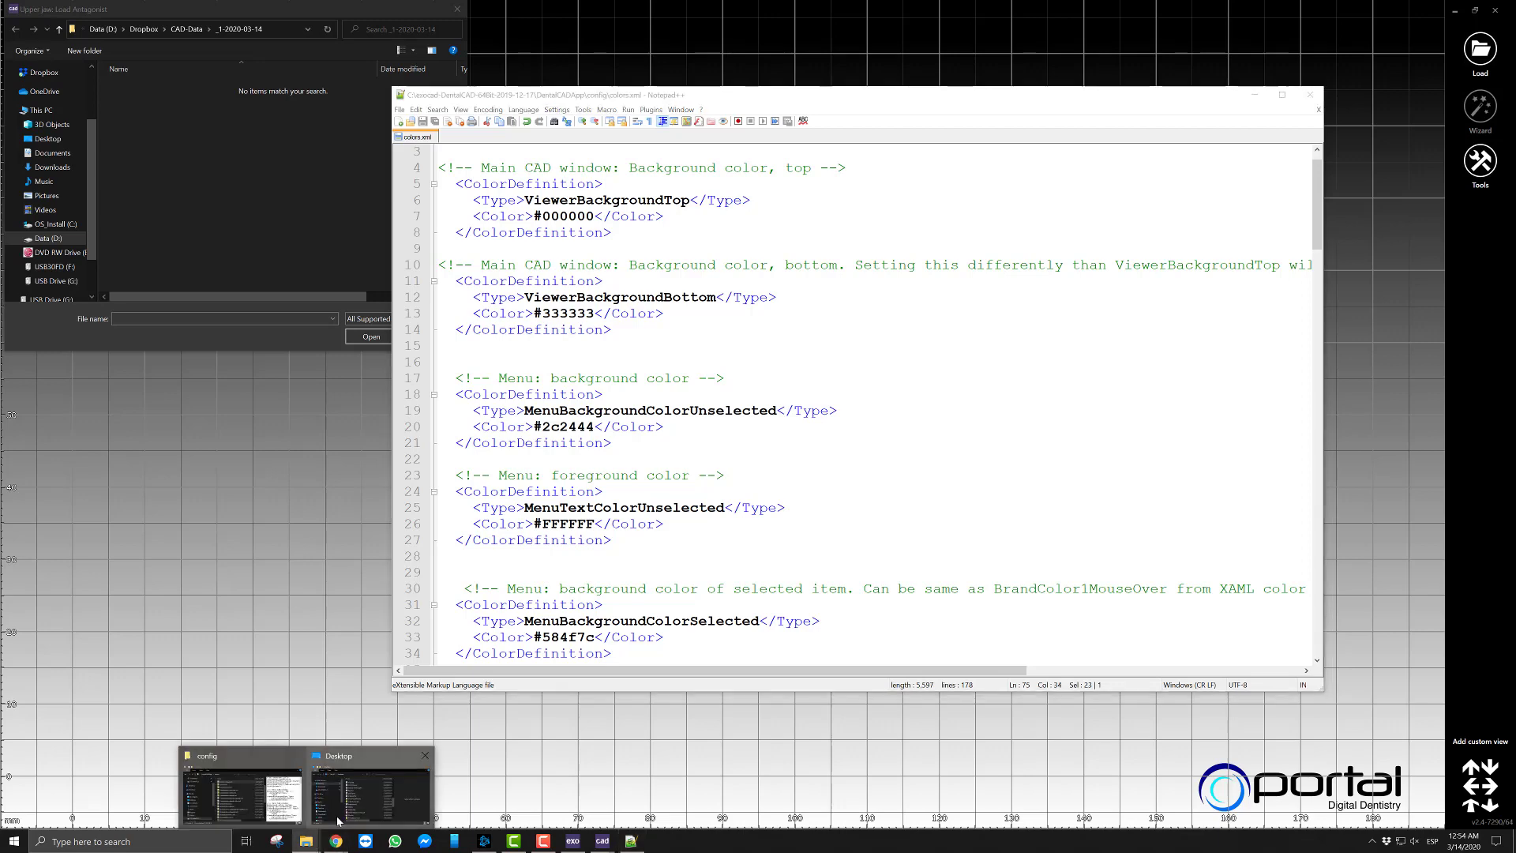
{"action": "left_click", "coordinate": [305, 782]}
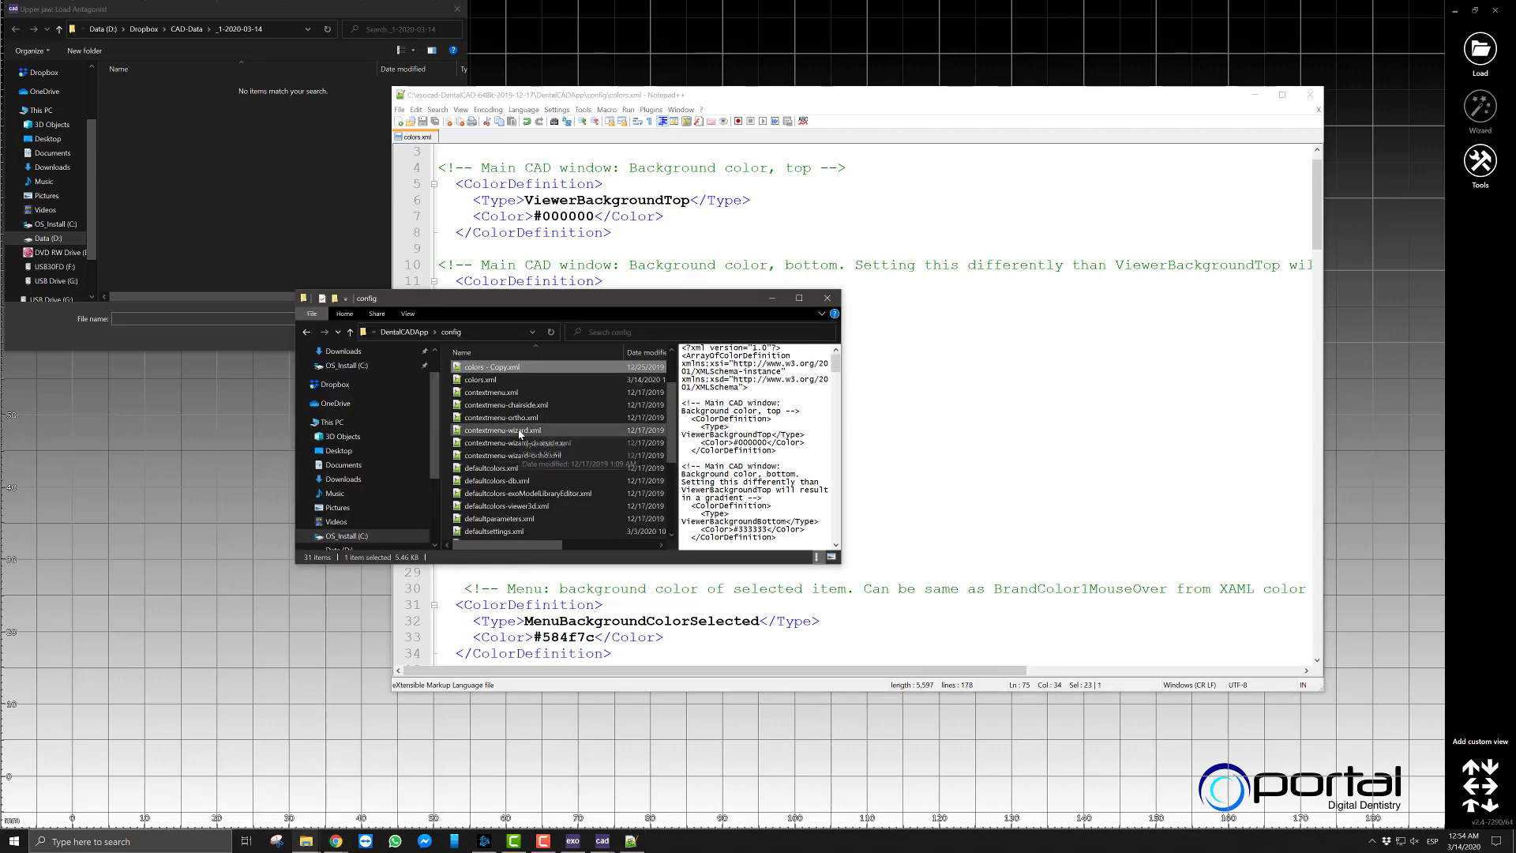
{"action": "scroll", "coordinate": [552, 442], "scroll_direction": "up", "scroll_amount": 2}
{"action": "scroll", "coordinate": [521, 514], "scroll_direction": "down", "scroll_amount": 1}
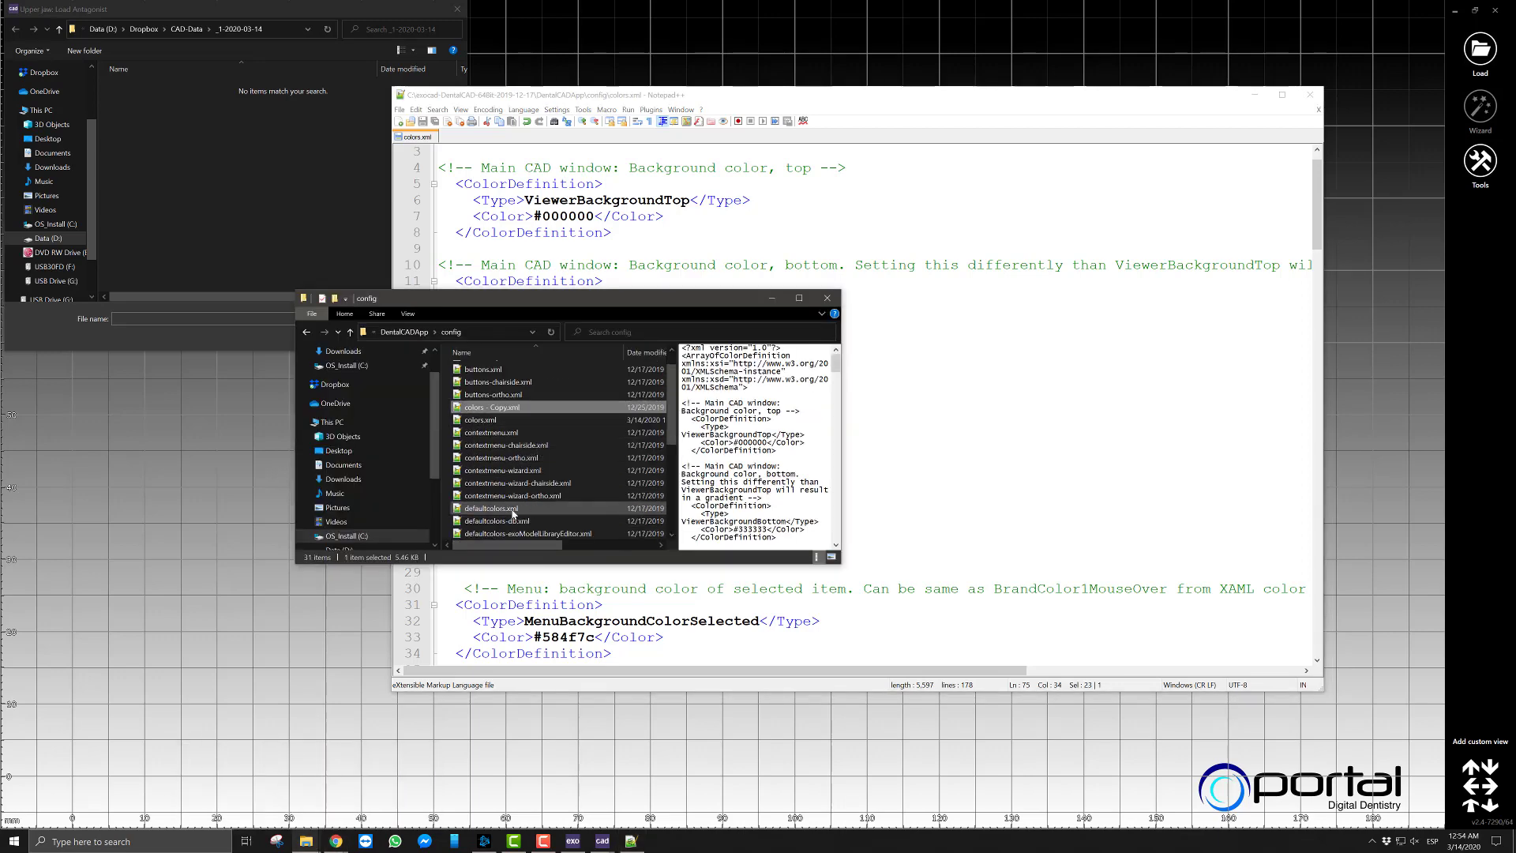
{"action": "double_click", "coordinate": [512, 510]}
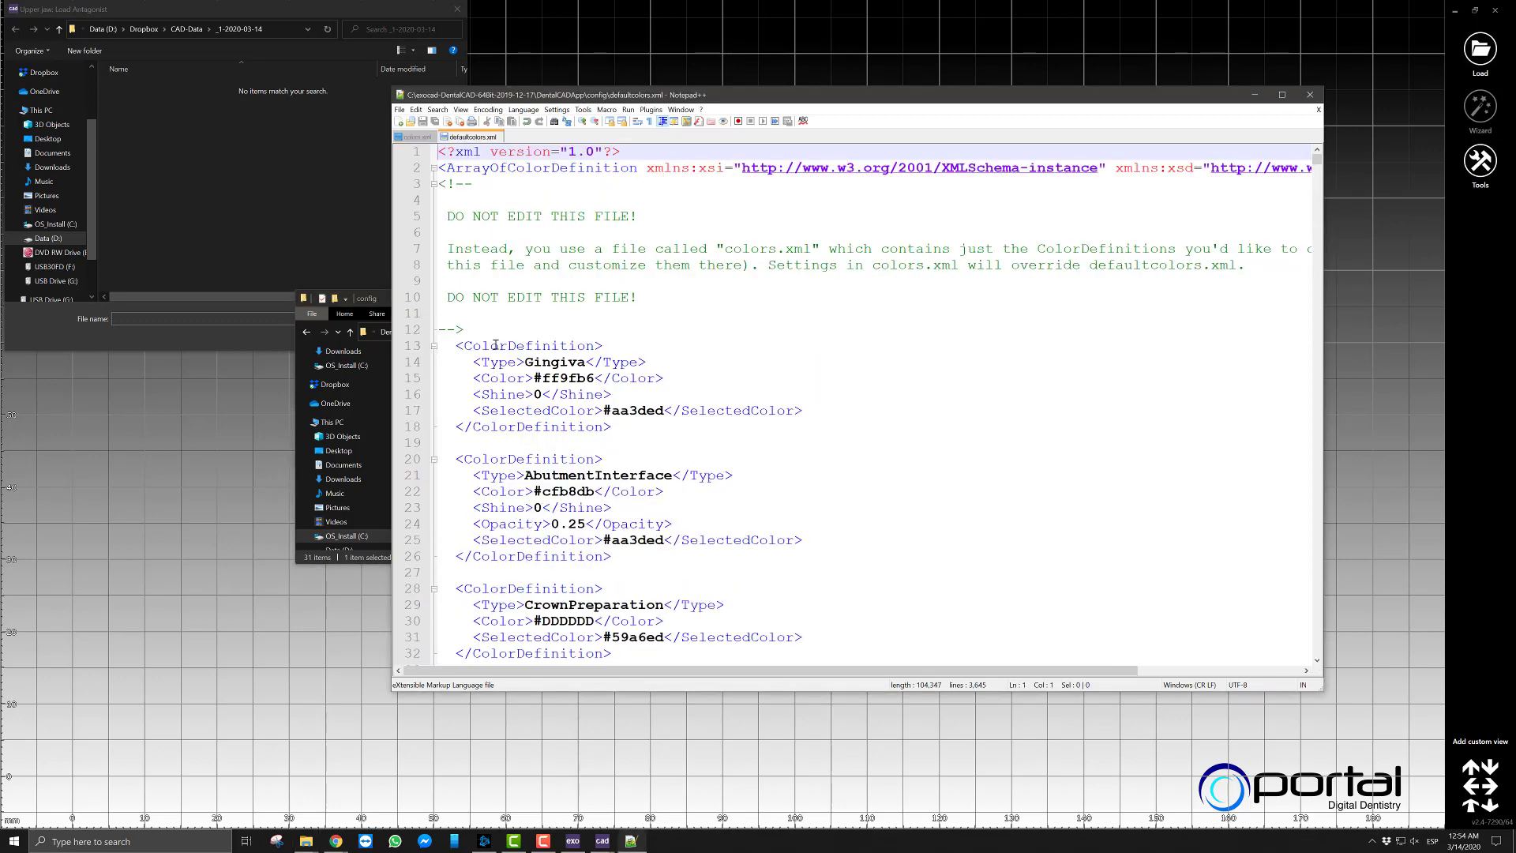
Copy the Gingiva colour value #ff9fb6 and go to the HTML Color Codes page
{"action": "double_click", "coordinate": [530, 362]}
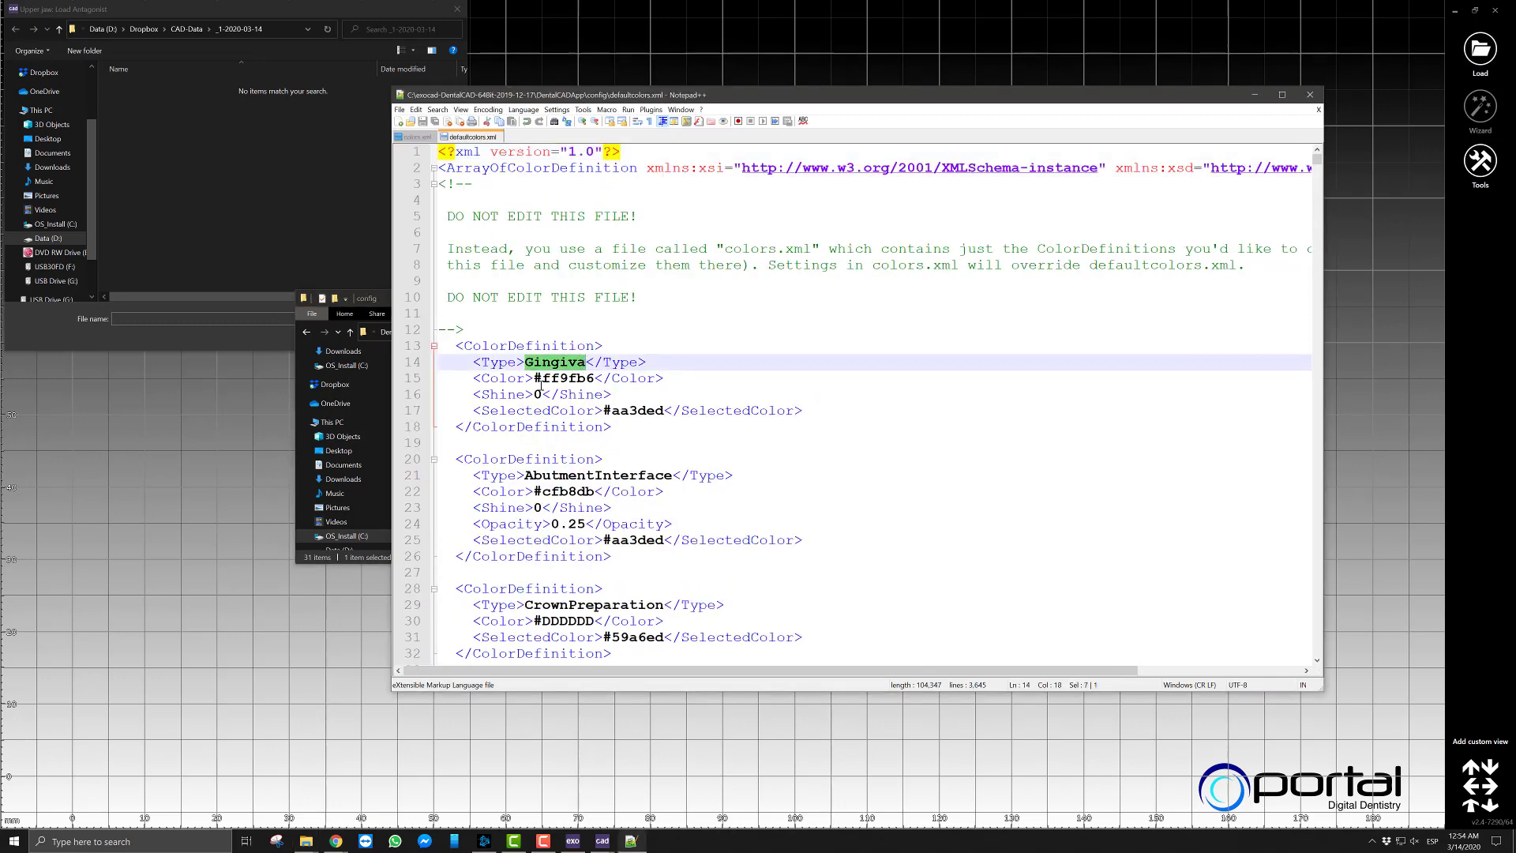
{"action": "left_click_drag", "start_coordinate": [535, 378], "coordinate": [594, 379]}
{"action": "right_click", "coordinate": [599, 384]}
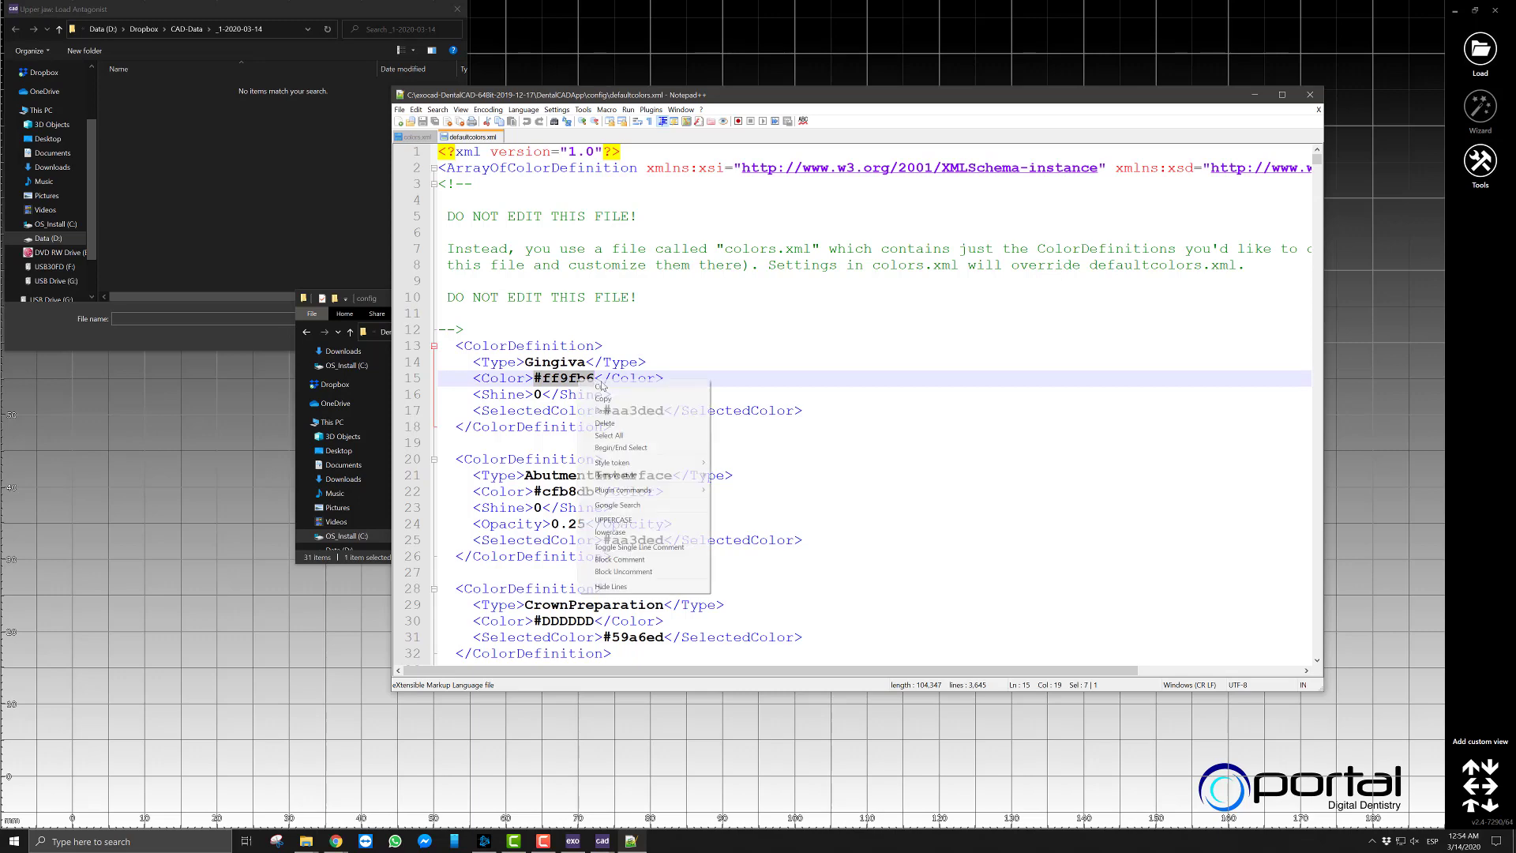
{"action": "left_click", "coordinate": [606, 399]}
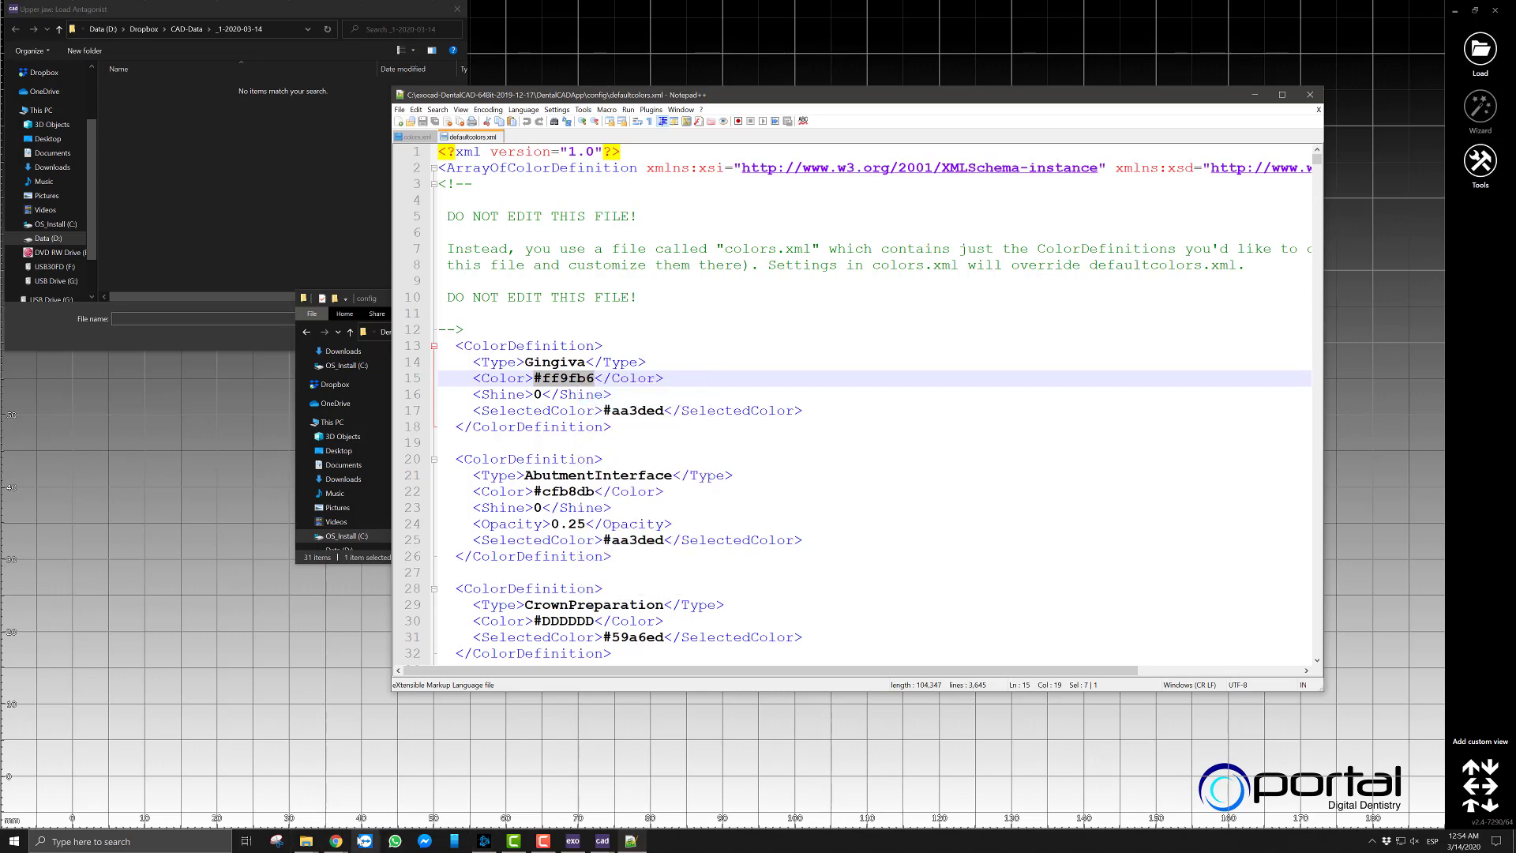
{"action": "mouse_move", "coordinate": [336, 841]}
{"action": "left_click", "coordinate": [272, 758]}
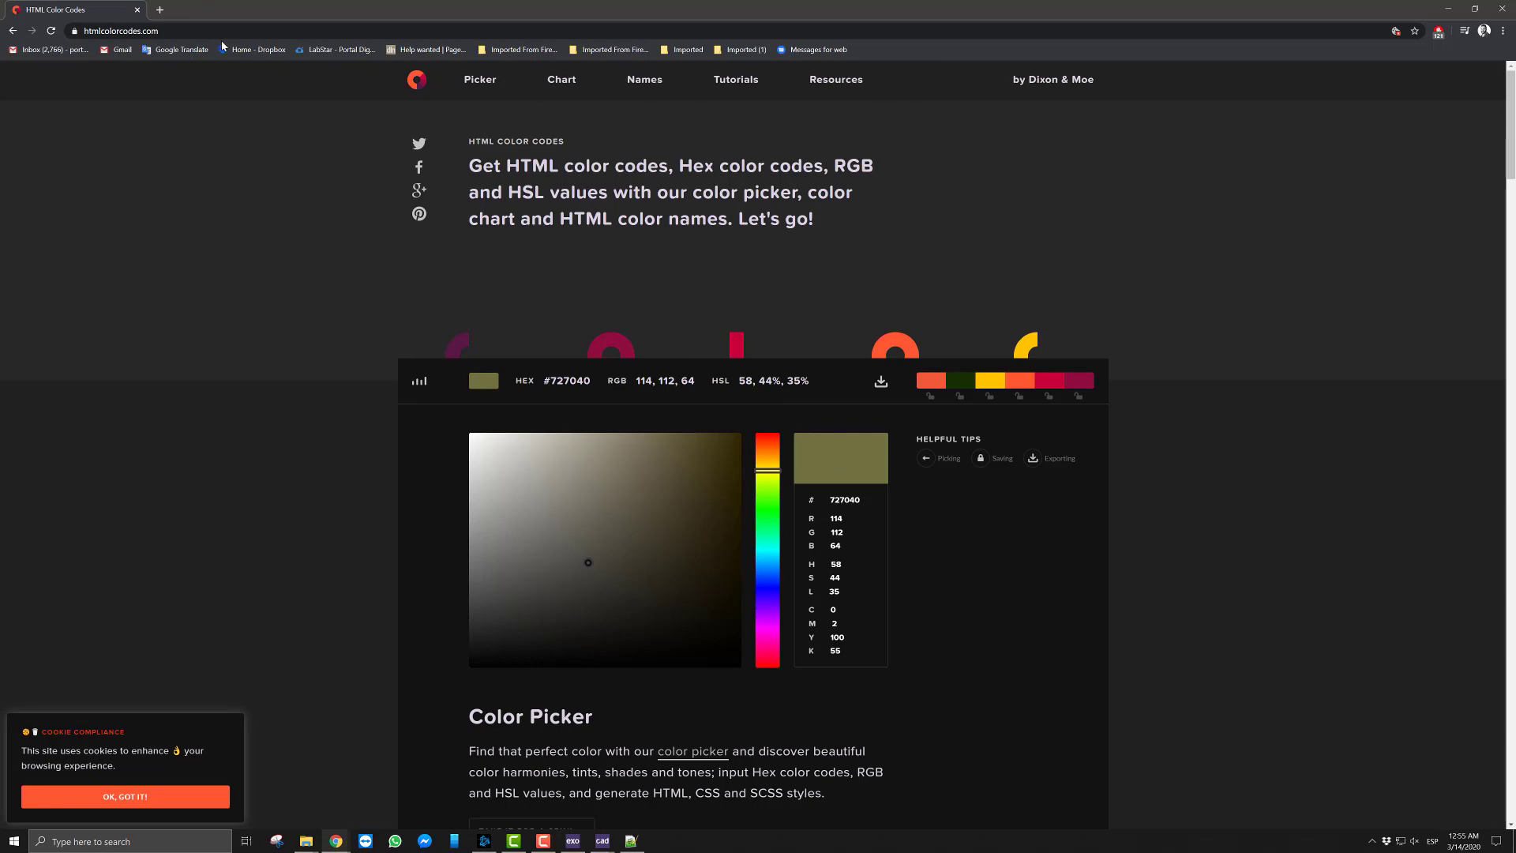
Load ff9fb6 into the colour picker, shift it to a redder FF0C46, and select that hex
{"action": "scroll", "coordinate": [340, 440], "scroll_direction": "down", "scroll_amount": 3}
{"action": "scroll", "coordinate": [355, 438], "scroll_direction": "up", "scroll_amount": 3}
{"action": "left_click_drag", "start_coordinate": [832, 499], "coordinate": [872, 501]}
{"action": "key", "text": "ctrl+v"}
{"action": "key", "text": "Return"}
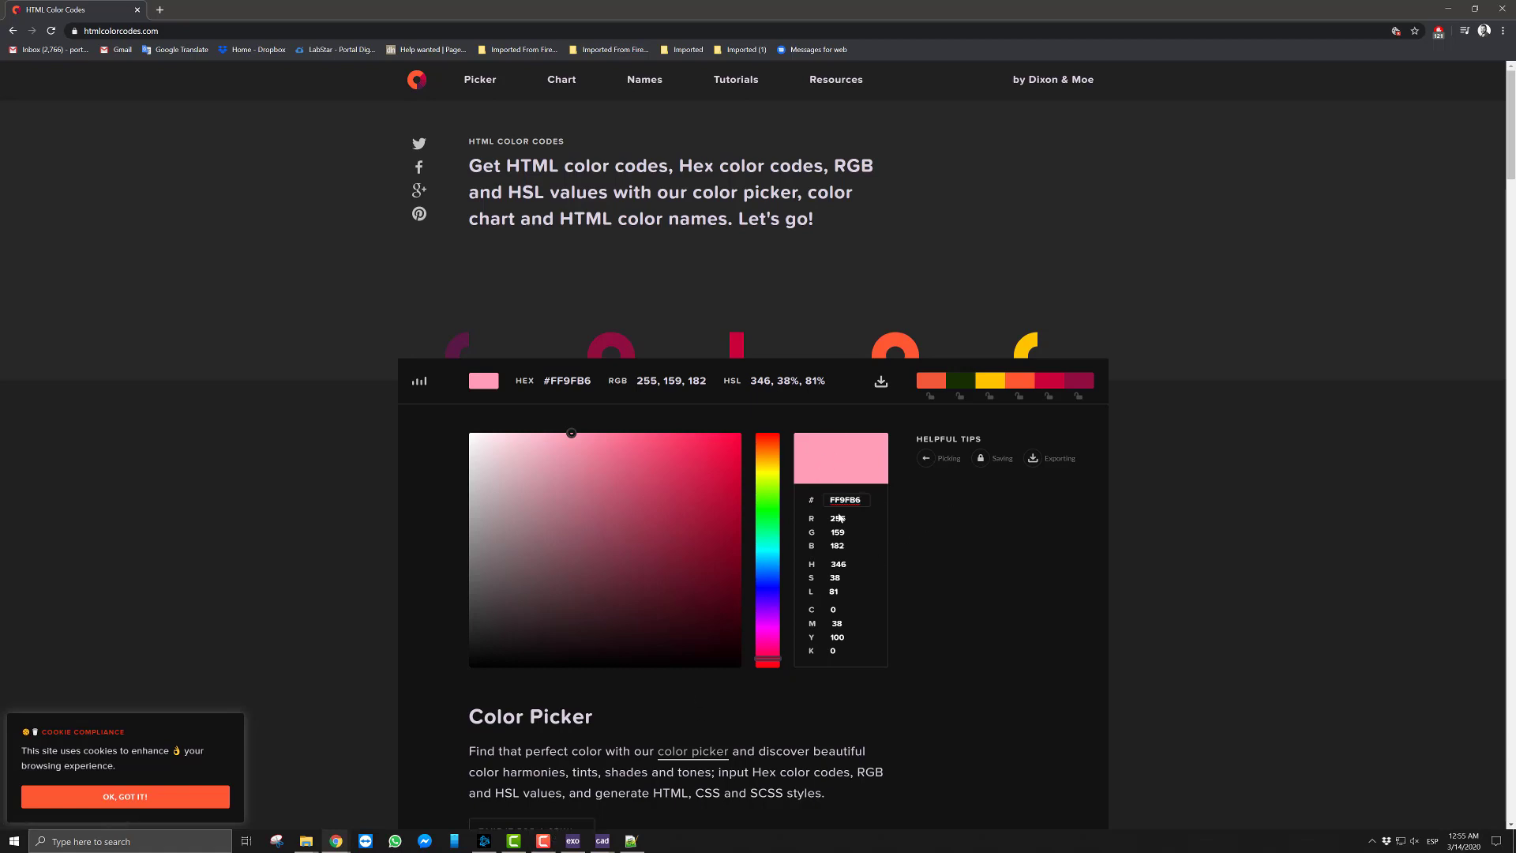
{"action": "left_click_drag", "start_coordinate": [569, 433], "coordinate": [729, 433]}
{"action": "left_click_drag", "start_coordinate": [862, 500], "coordinate": [796, 502]}
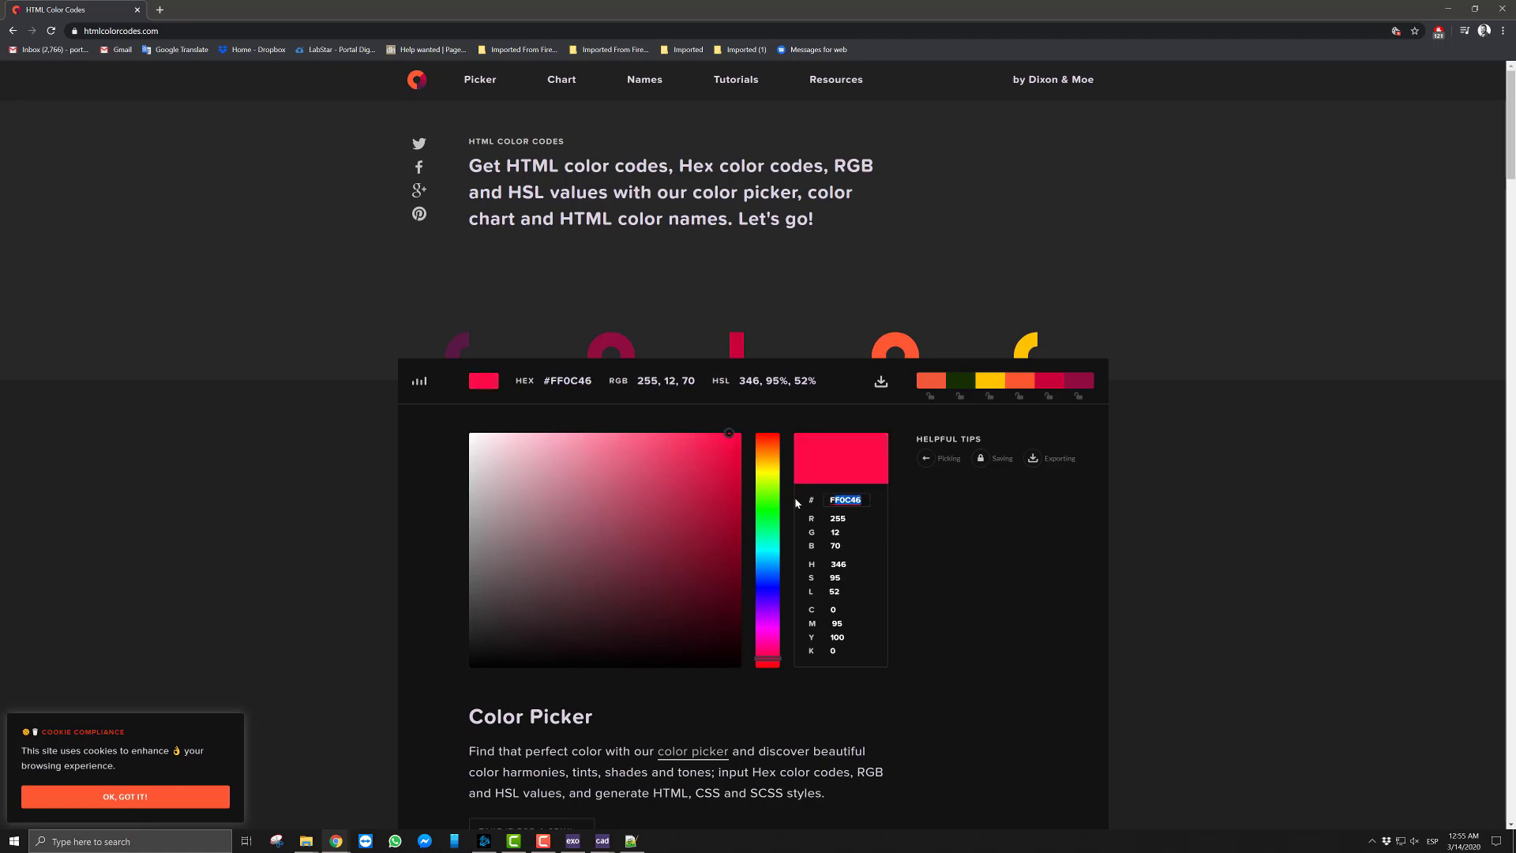
Bring defaultcolors.xml forward and inspect the Gingiva value #ff9fb6 on line 15
{"action": "left_click", "coordinate": [631, 841]}
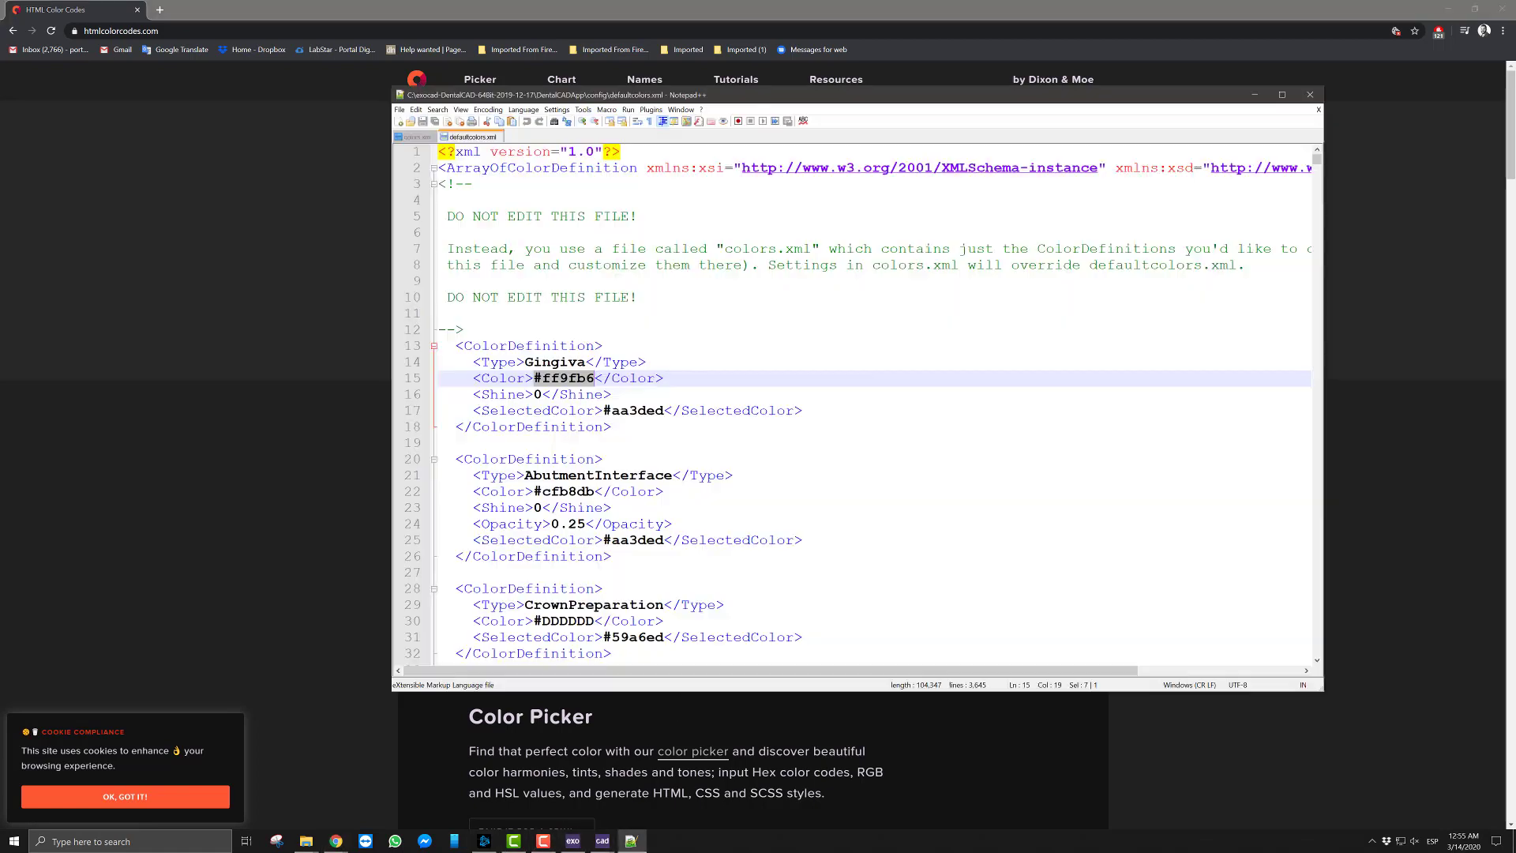
{"action": "left_click_drag", "start_coordinate": [612, 380], "coordinate": [543, 380]}
{"action": "left_click", "coordinate": [930, 382]}
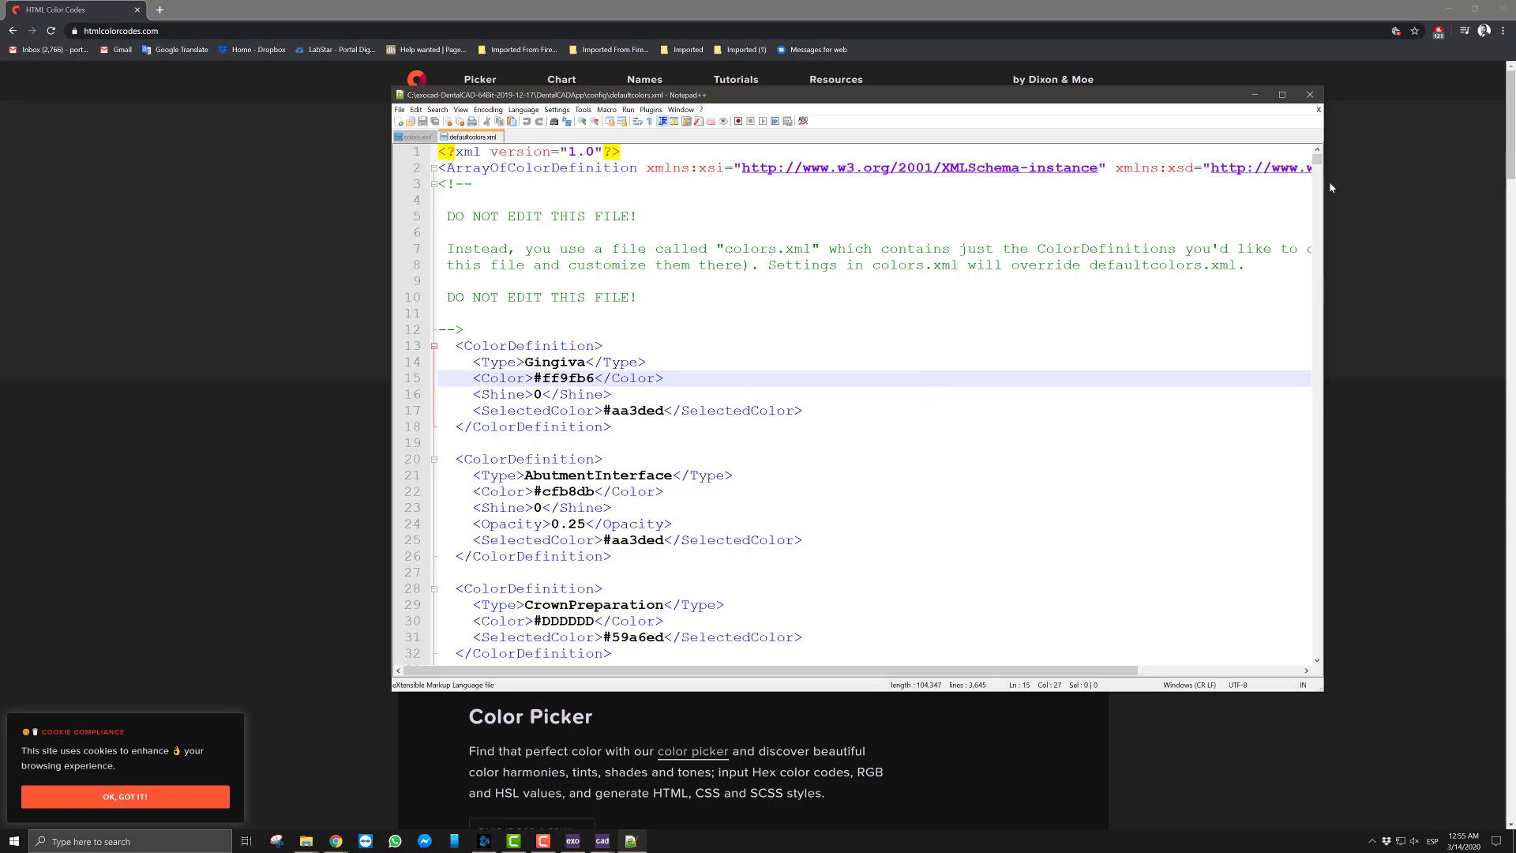
{"action": "mouse_move", "coordinate": [1320, 160]}
{"action": "left_mouse_down"}
{"action": "mouse_move", "coordinate": [1311, 270]}
{"action": "mouse_move", "coordinate": [1301, 151]}
{"action": "left_mouse_up"}
Bring the exocad DentalCAD window forward and look over its window previews
{"action": "left_click", "coordinate": [572, 841]}
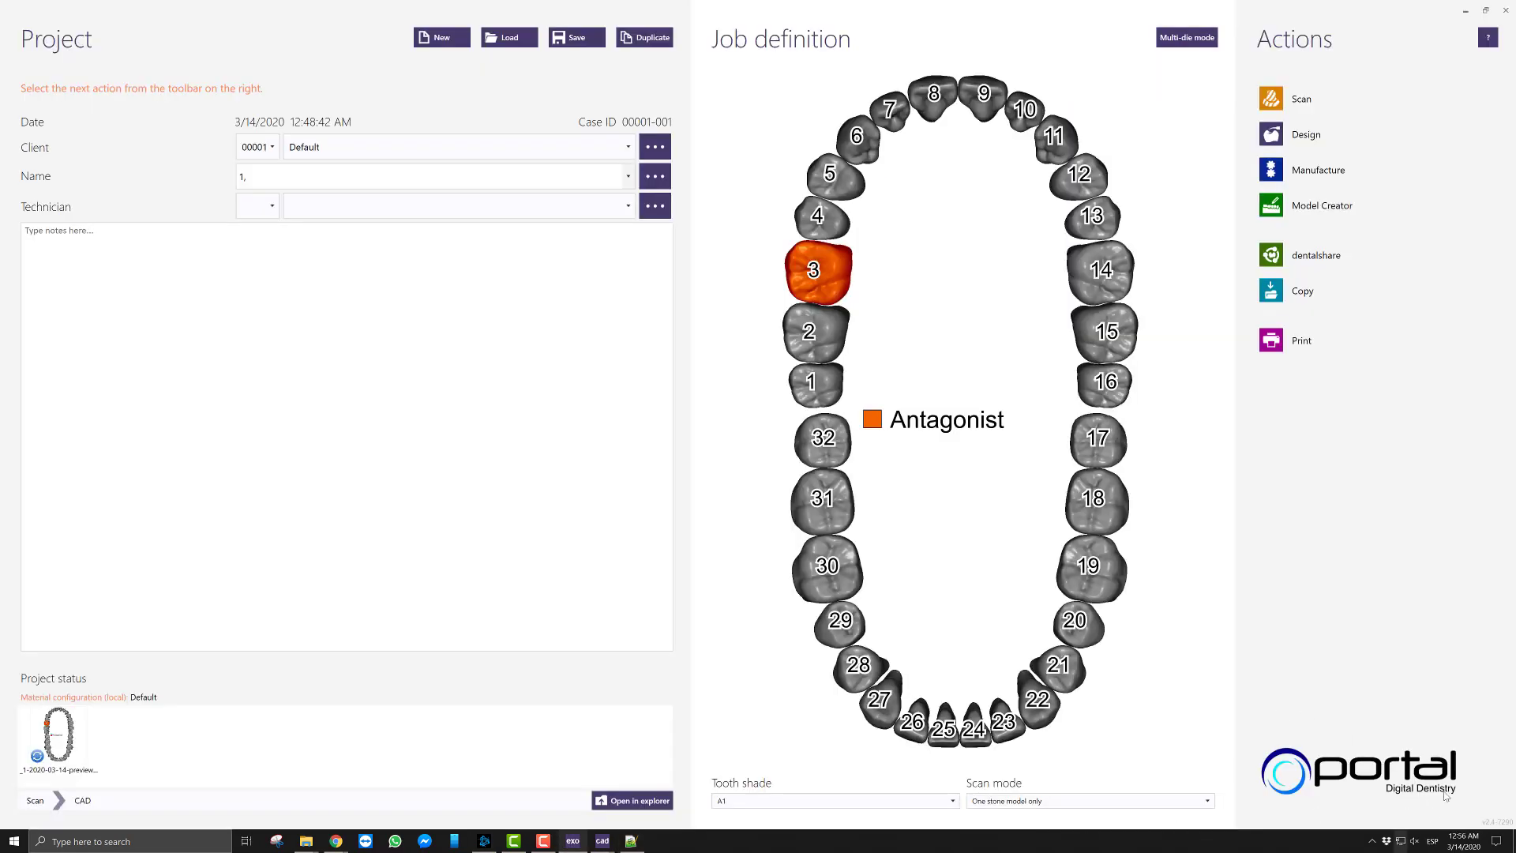
{"action": "mouse_move", "coordinate": [602, 841]}
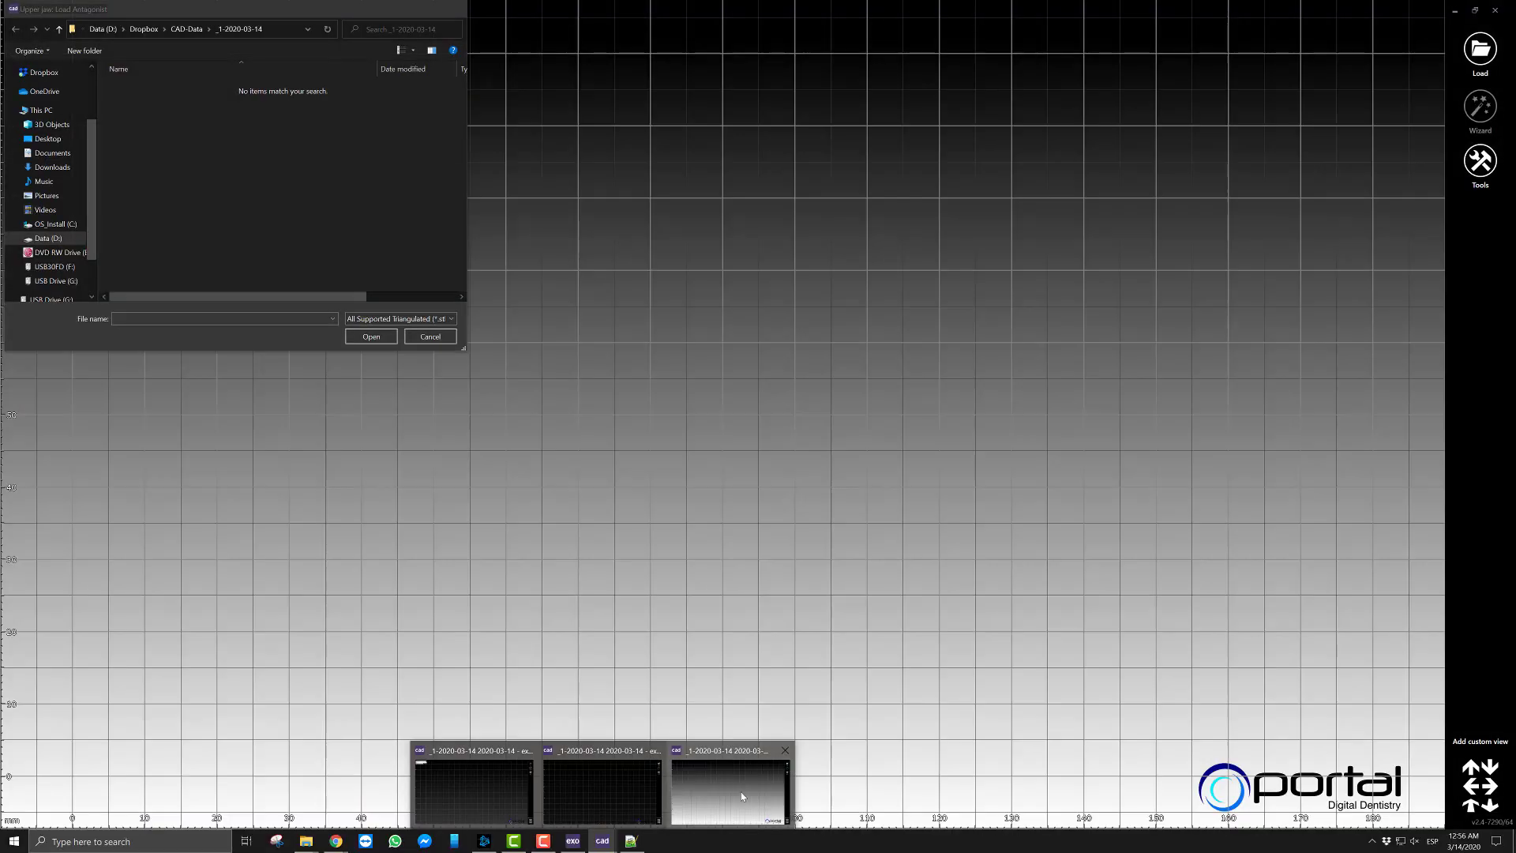
{"action": "mouse_move", "coordinate": [504, 798]}
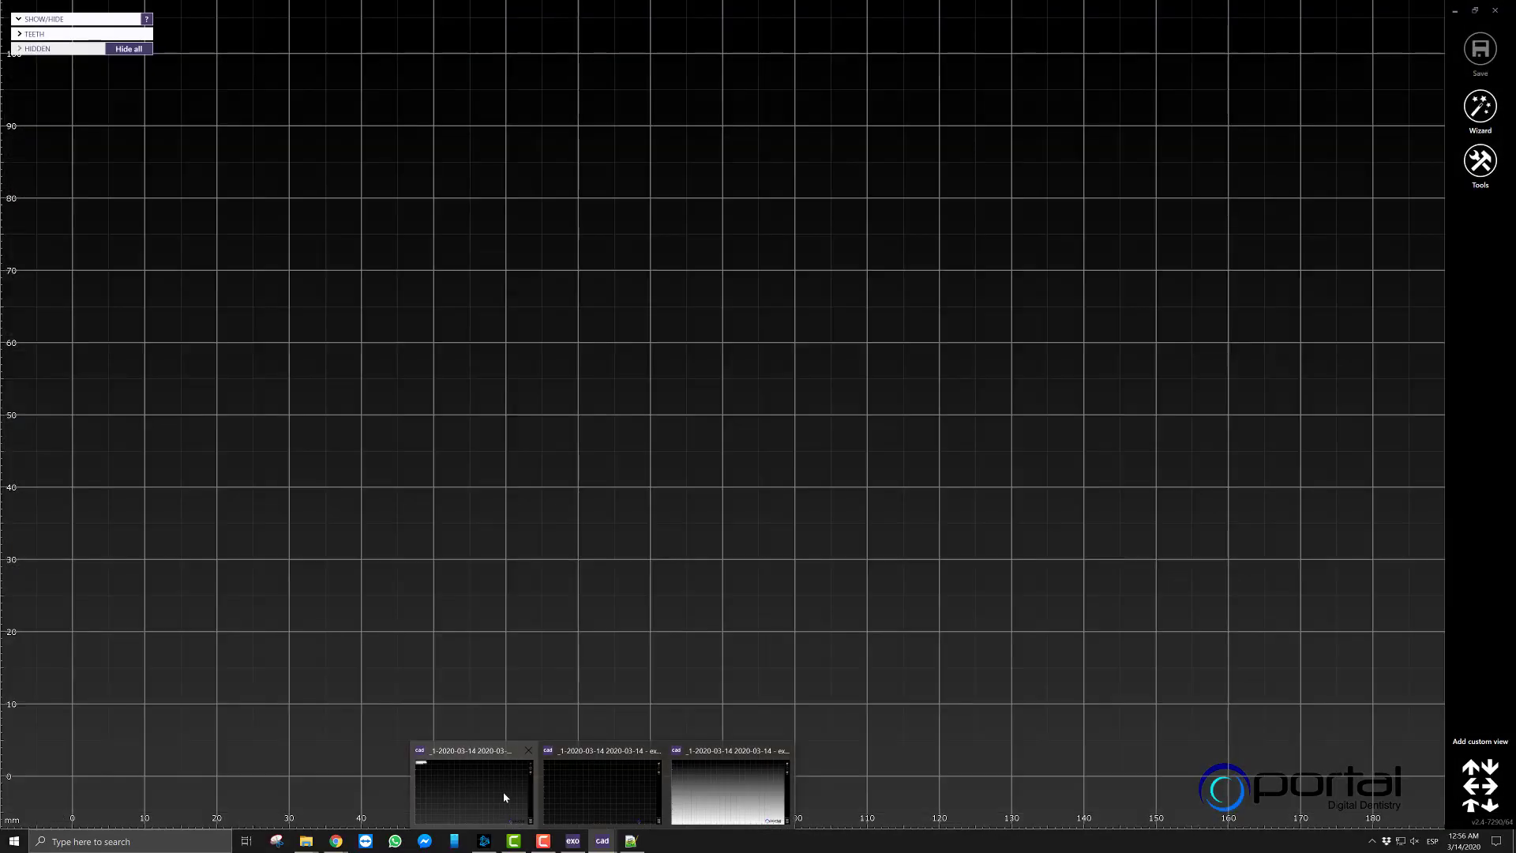
{"action": "mouse_move", "coordinate": [713, 793]}
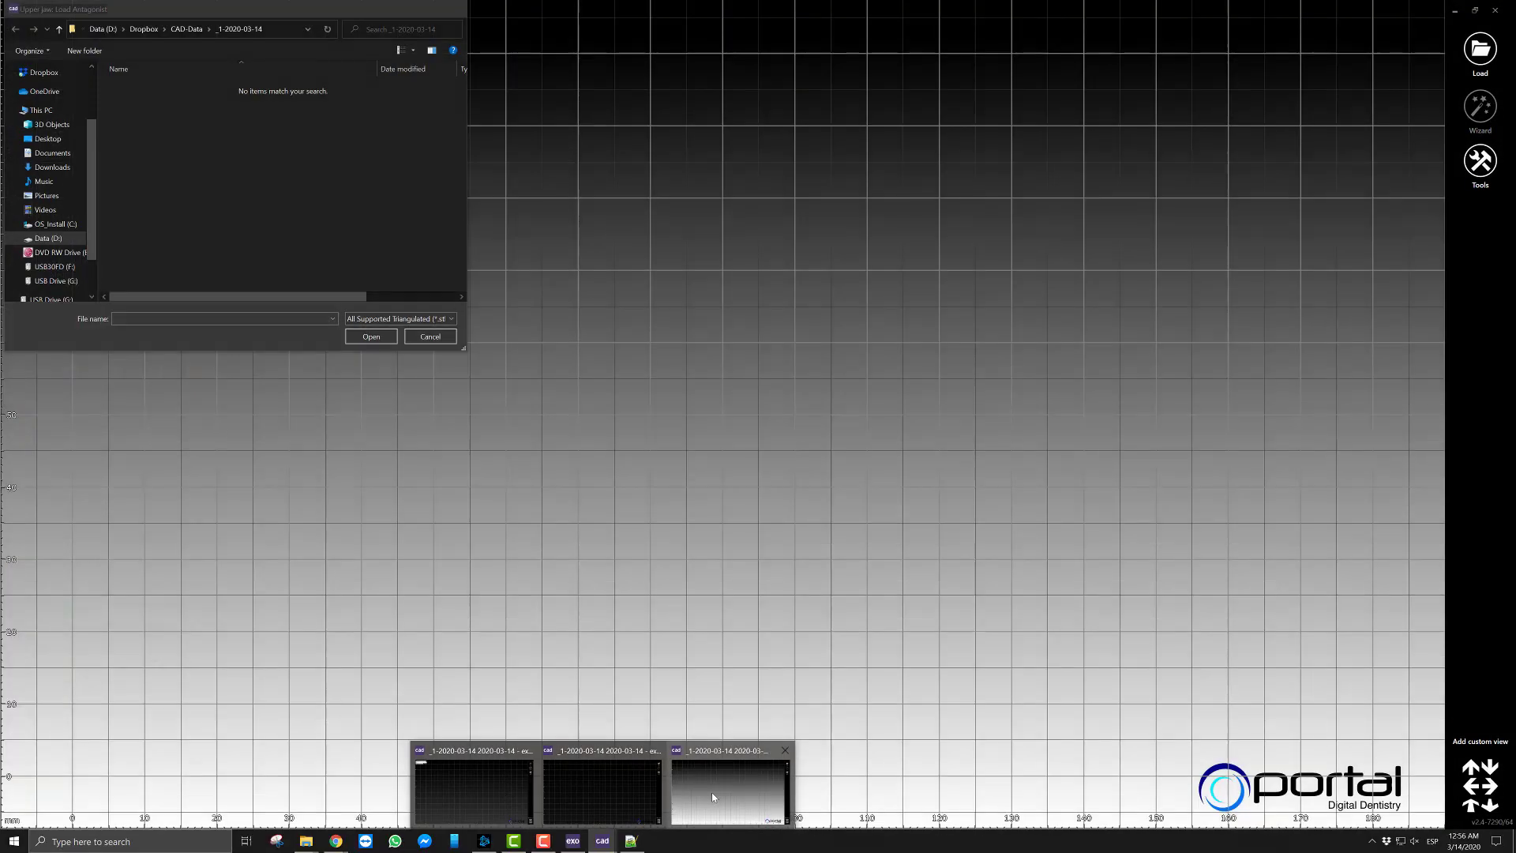